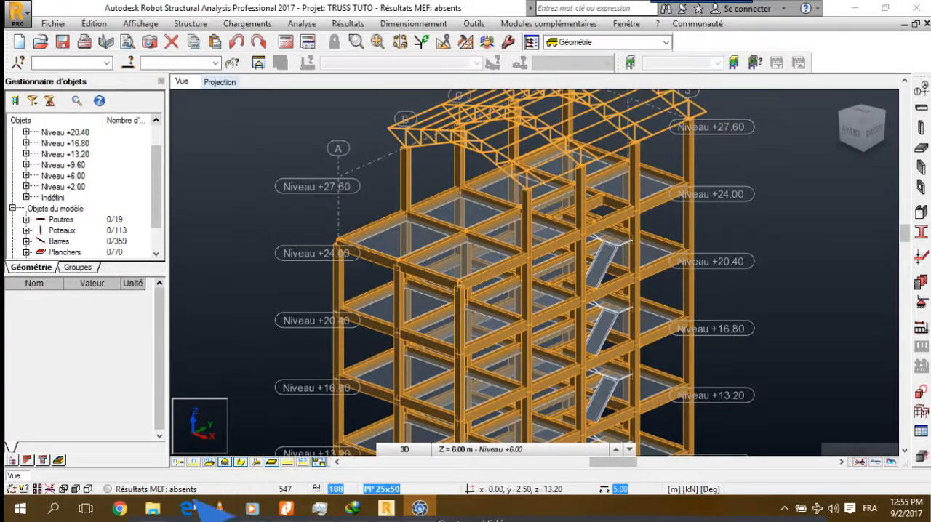
Play the recent Lovin' Me track in VLC media player at a lower volume, then return to the structural model
right_click(217, 510)
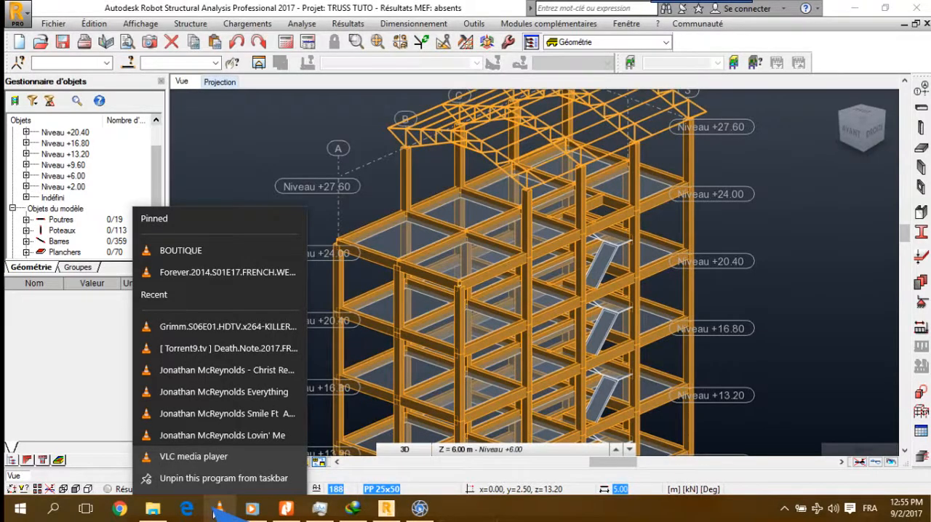
left_click(247, 436)
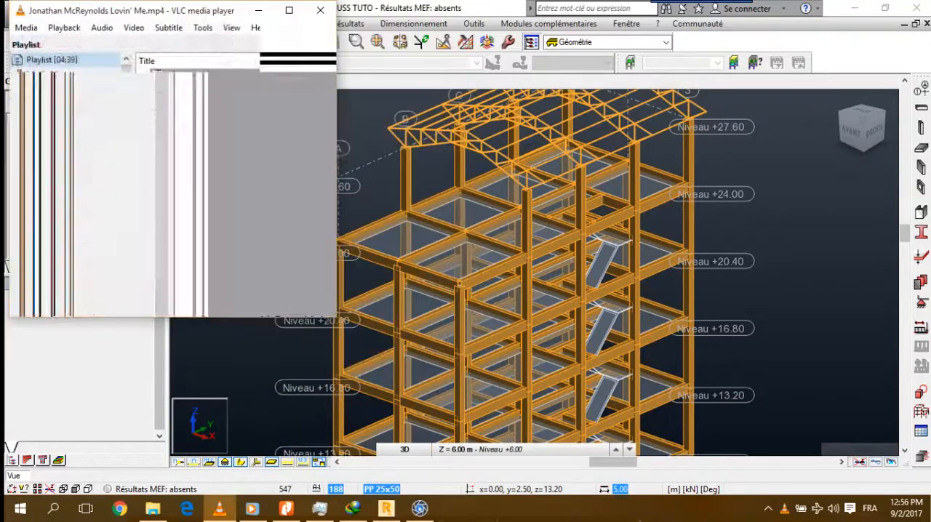
scroll(273, 187, "down", 2)
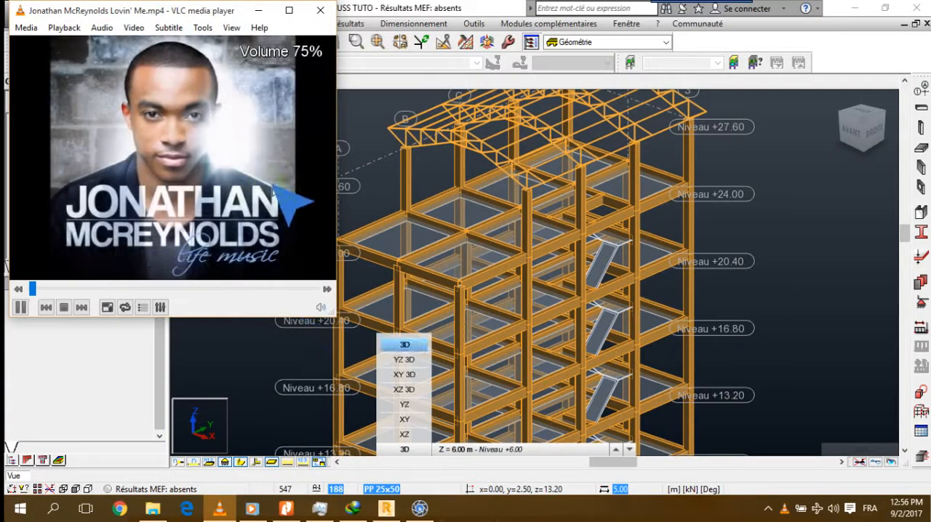
scroll(273, 186, "down", 3)
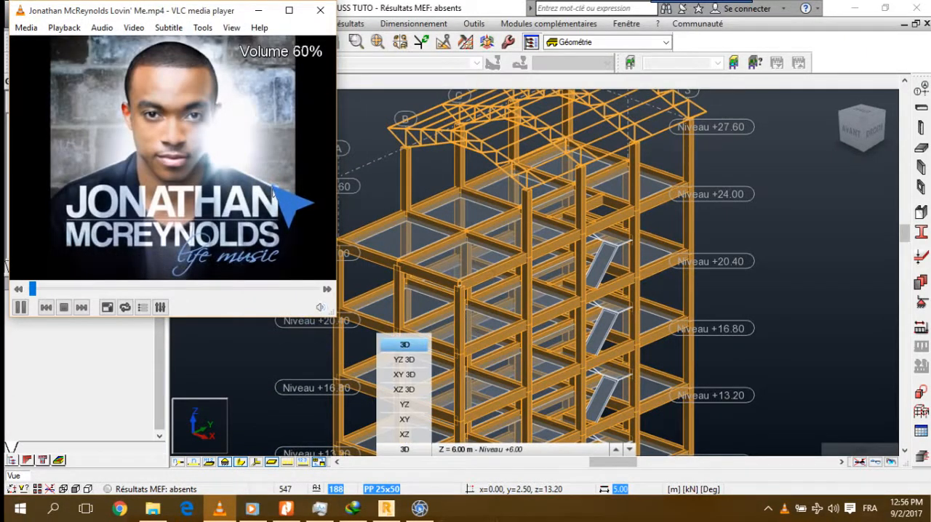
left_click(259, 10)
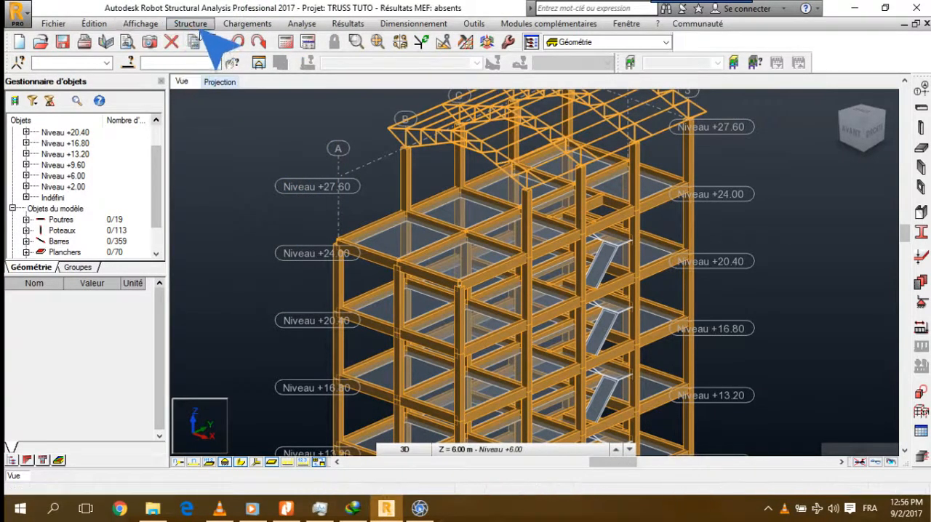
left_click(148, 22)
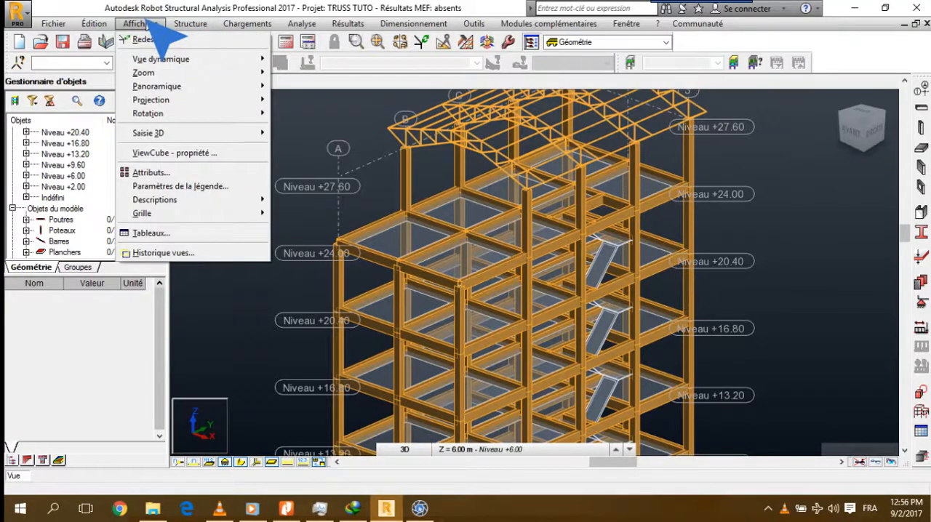
left_click(182, 24)
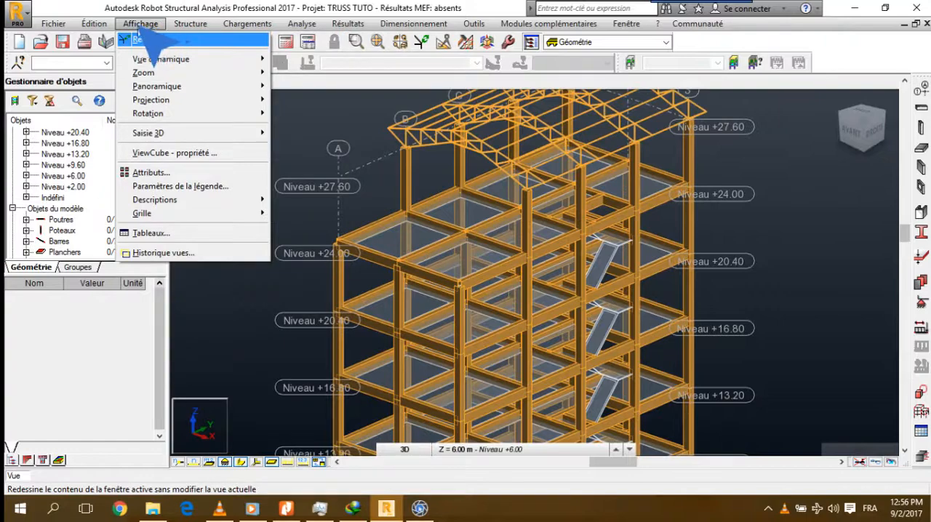
mouse_move(90, 25)
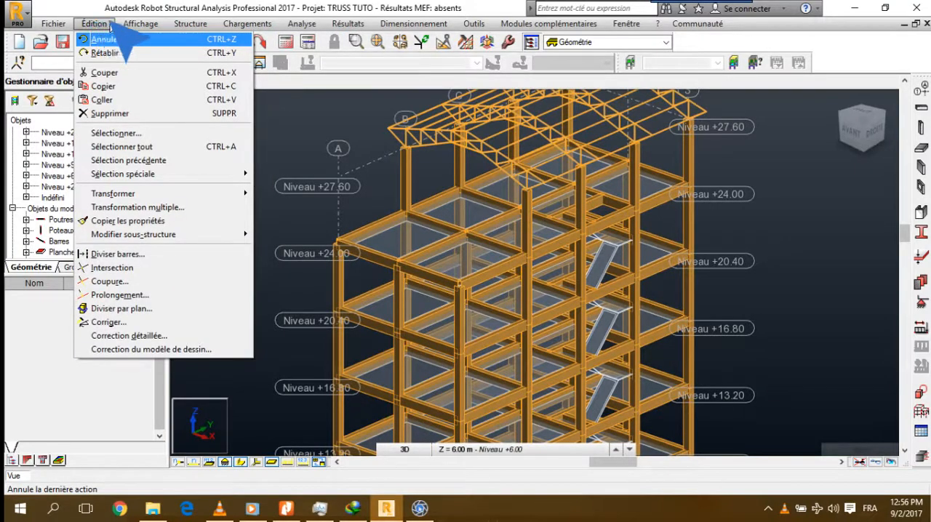
mouse_move(189, 25)
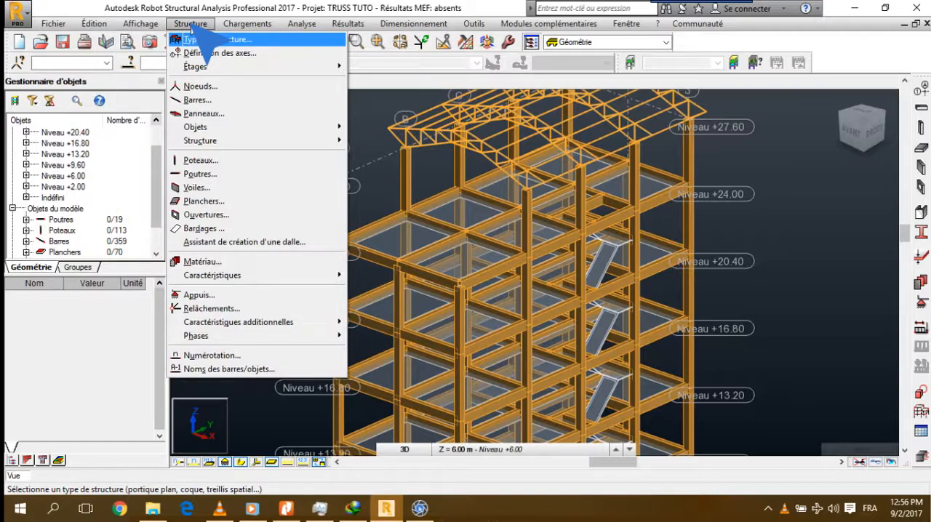
mouse_move(237, 27)
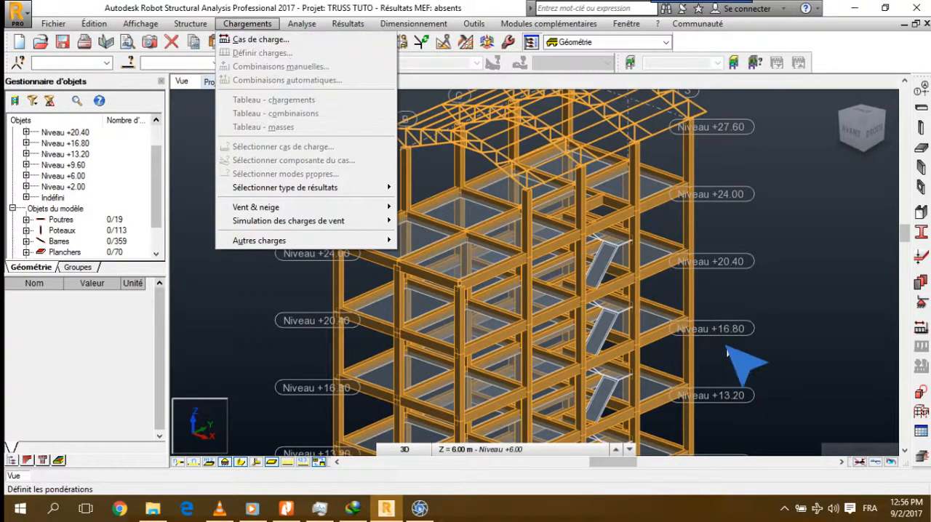
Add load case 1 with nature permanente and the name Poids Propre to the project's load cases
left_click(919, 329)
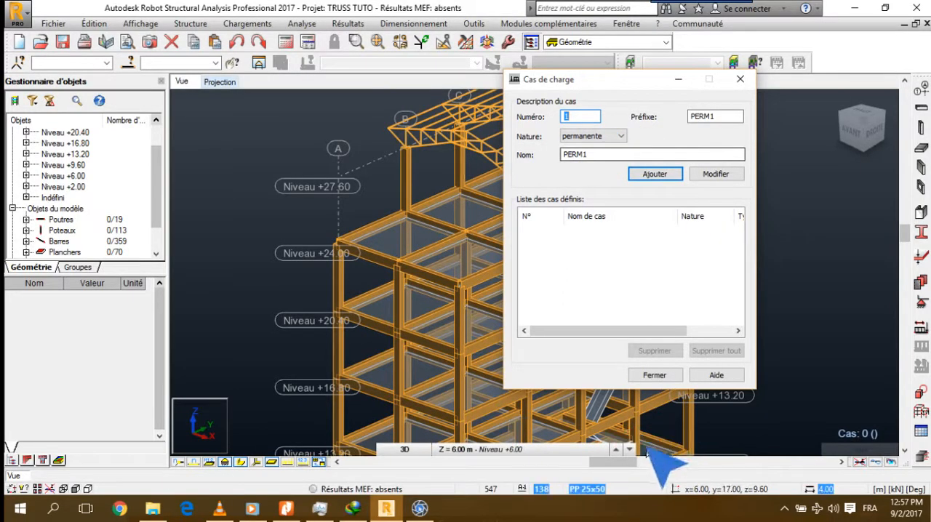
double_click(588, 153)
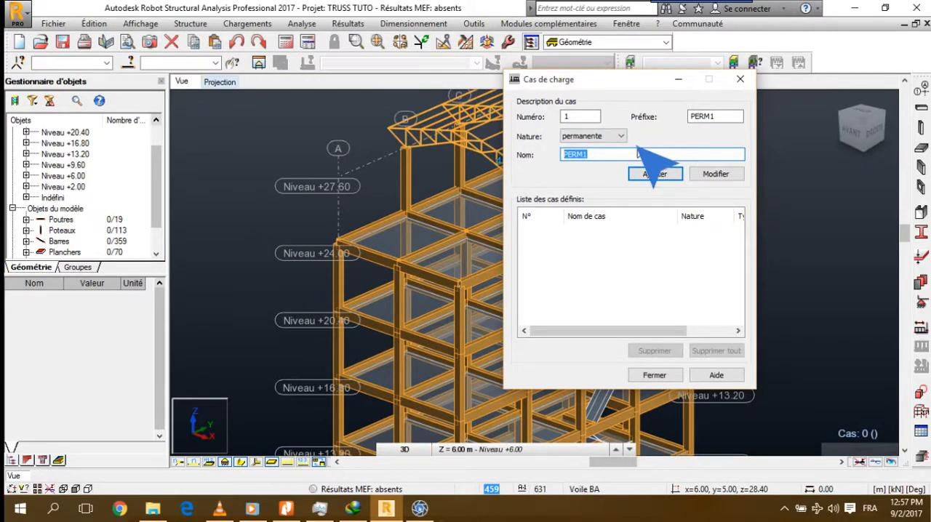
type("Poids ")
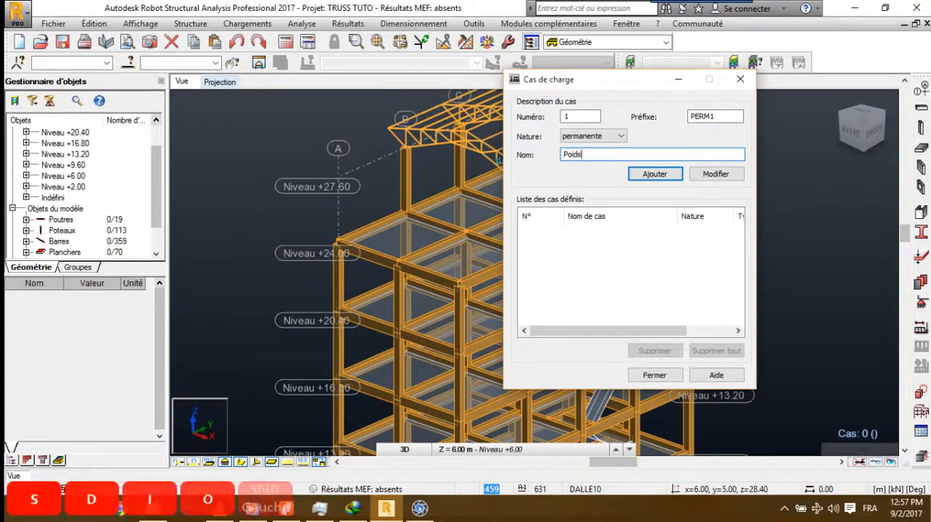
type("Propre")
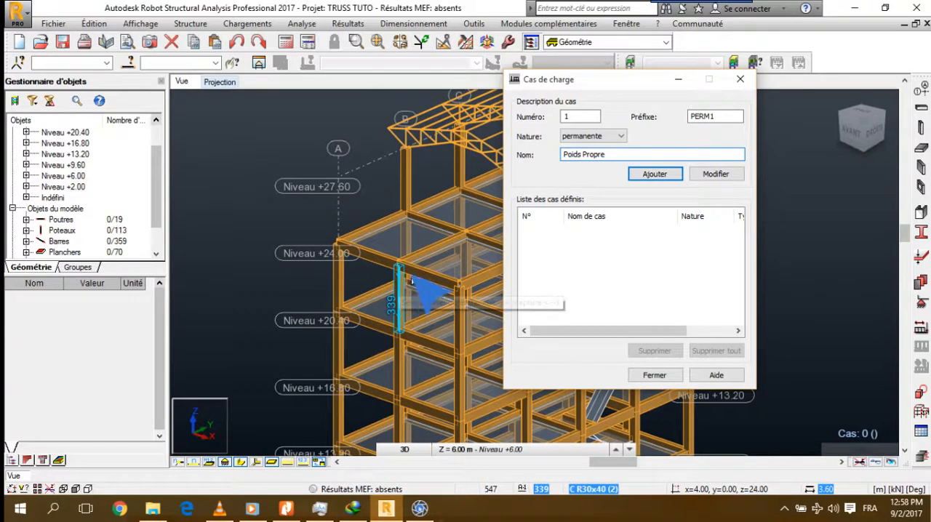
left_click(637, 181)
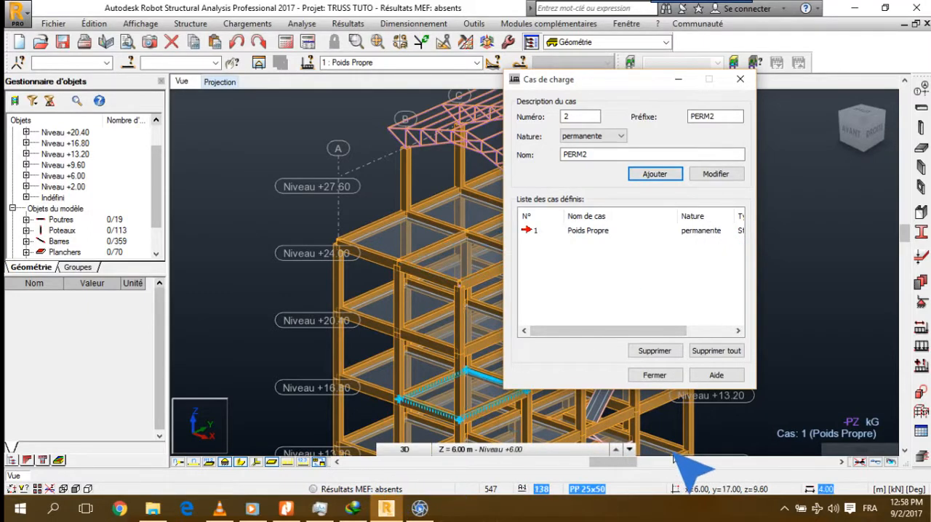
Lower the system speaker volume to 92
left_click(833, 508)
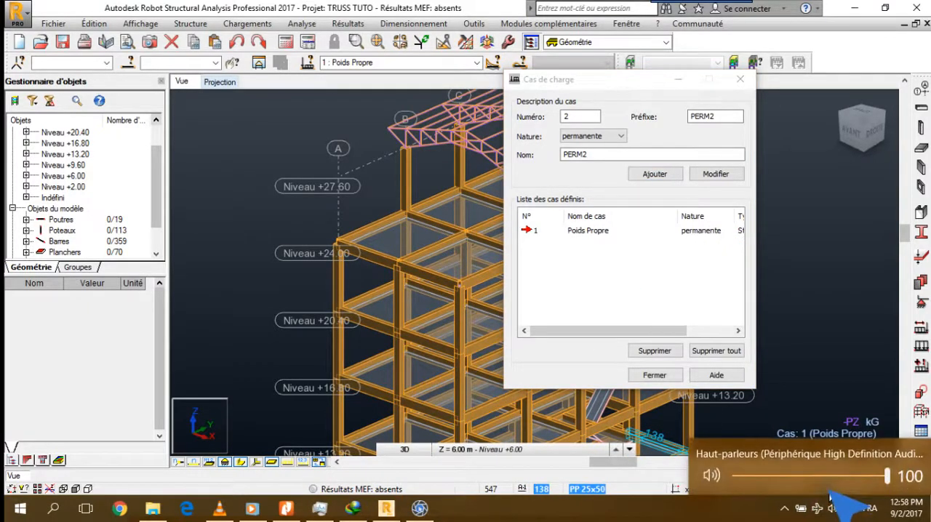
scroll(829, 487, "down", 1)
scroll(827, 487, "down", 1)
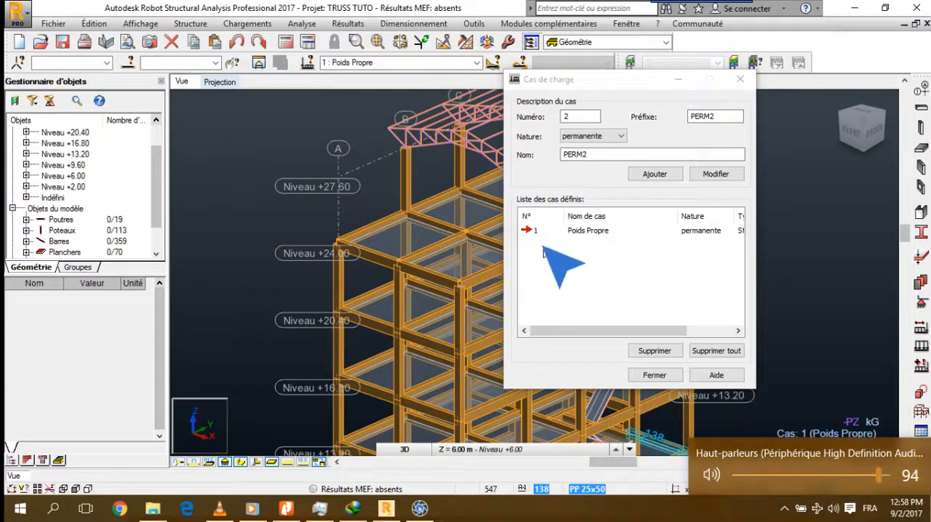
Add a second load case of nature permanente named dead load
left_click(558, 287)
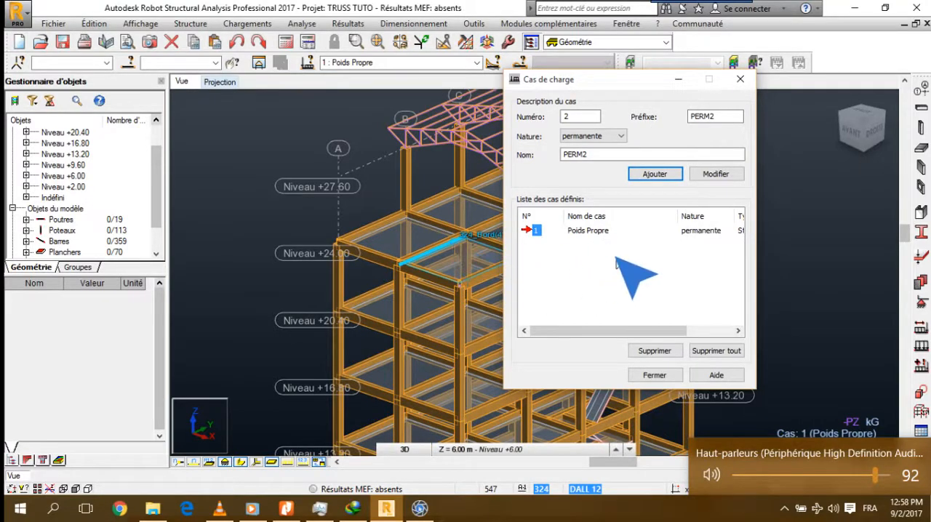
double_click(593, 155)
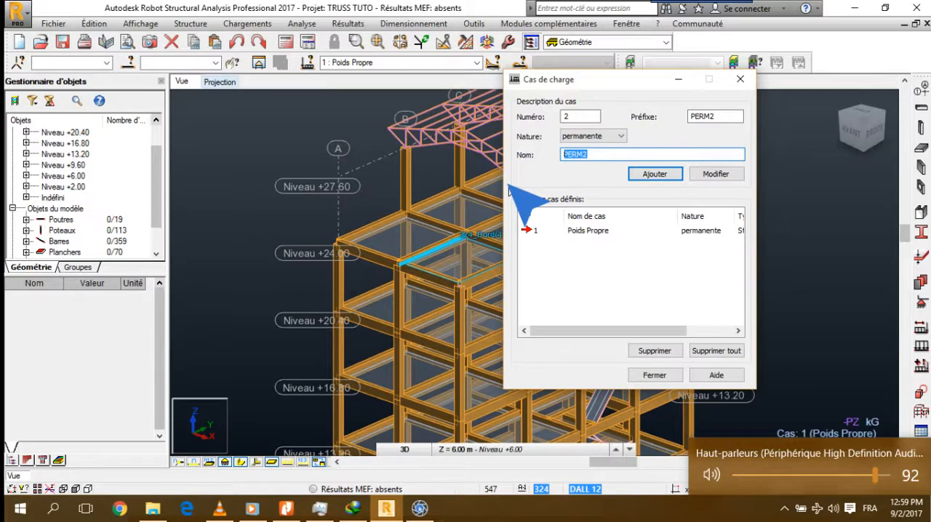
key("shift")
type("dead ")
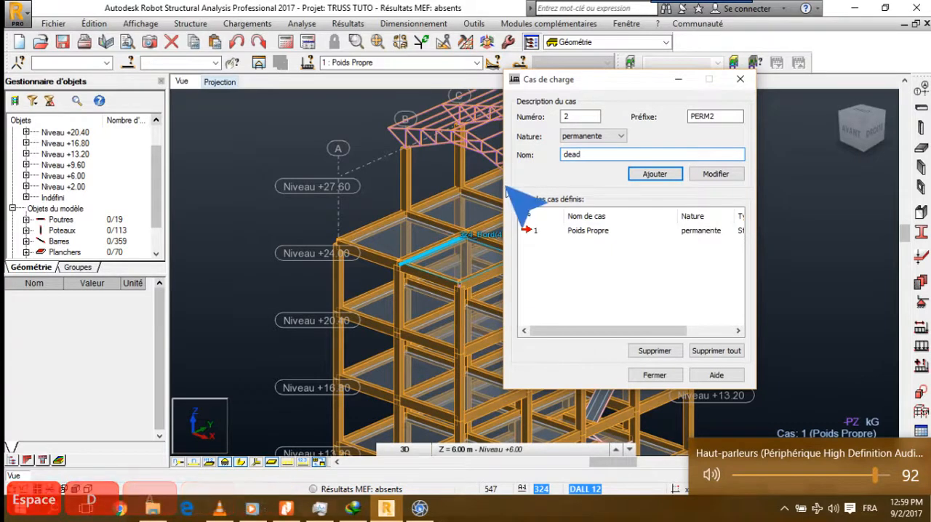
type("load")
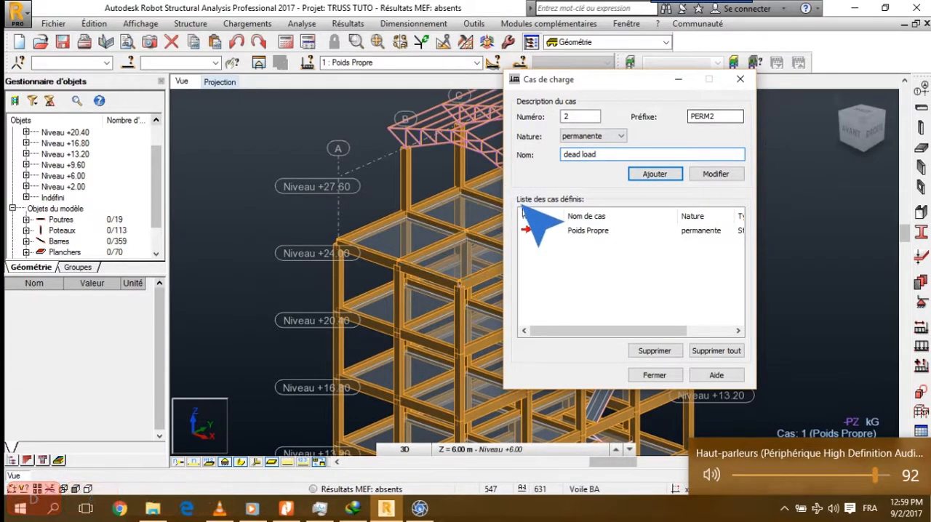
left_click(648, 178)
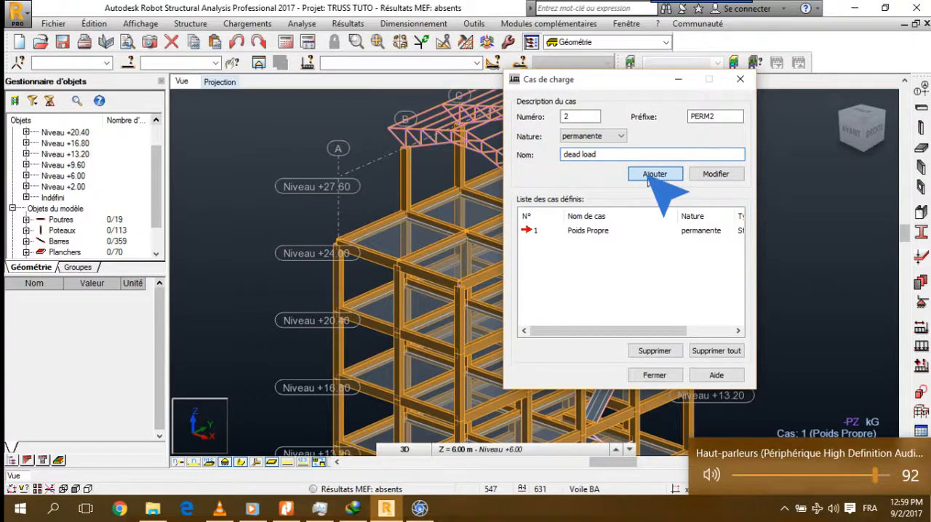
Add a third load case named Live load with nature d'exploitation, and close the load case definition
left_click(608, 137)
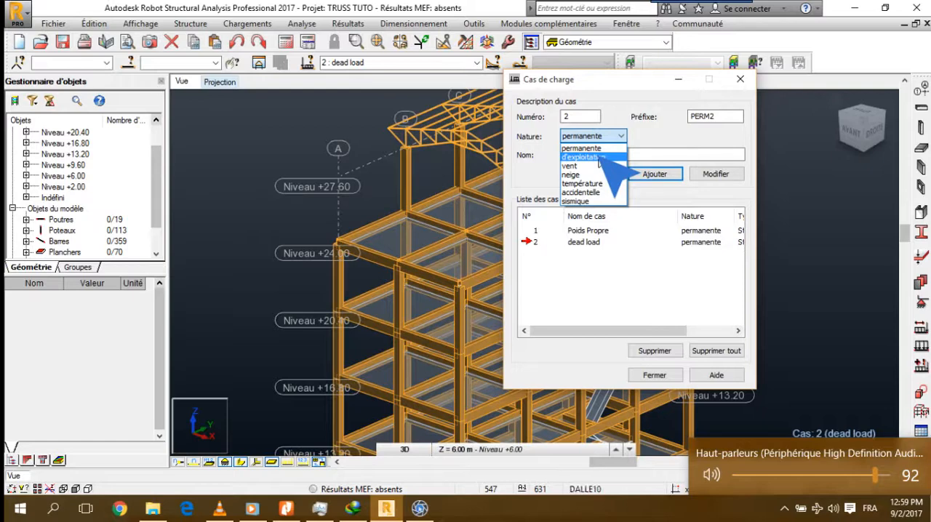
left_click(598, 157)
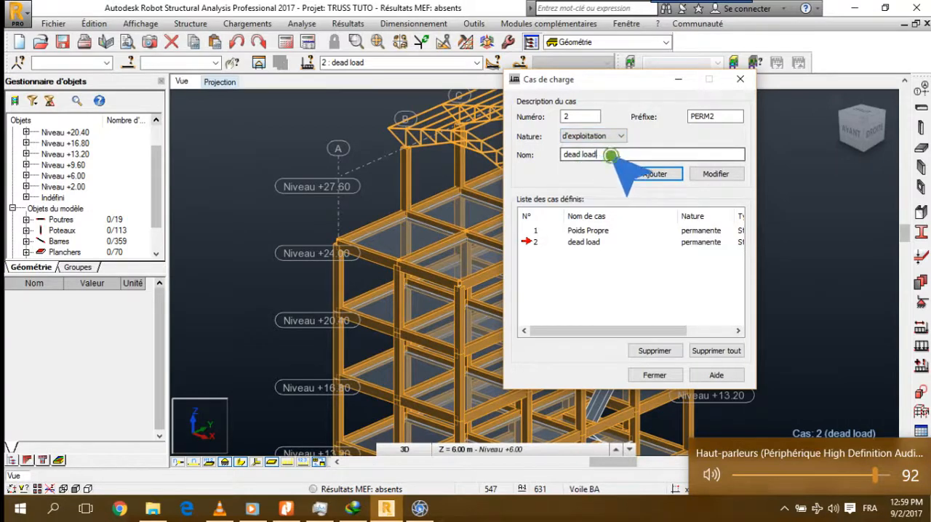
left_click_drag(598, 154, 563, 155)
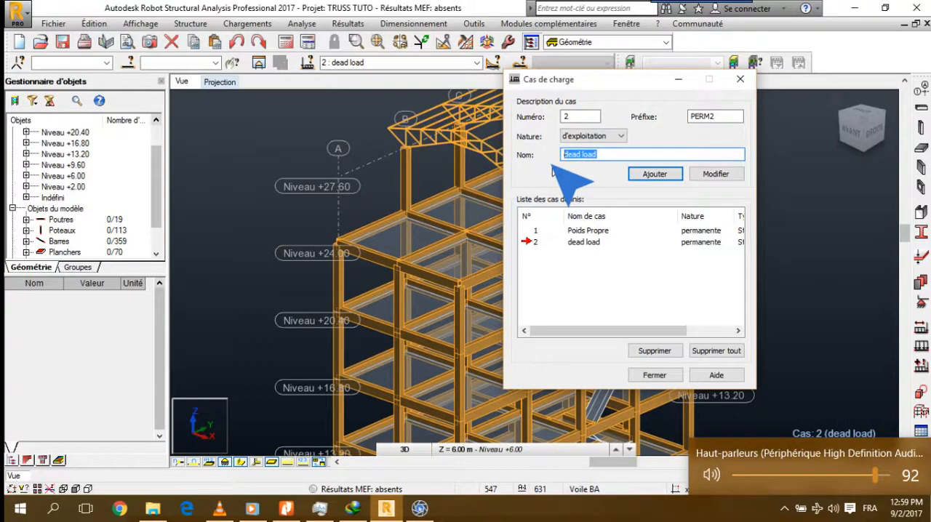
type("Lic")
key("BackSpace")
type("ve")
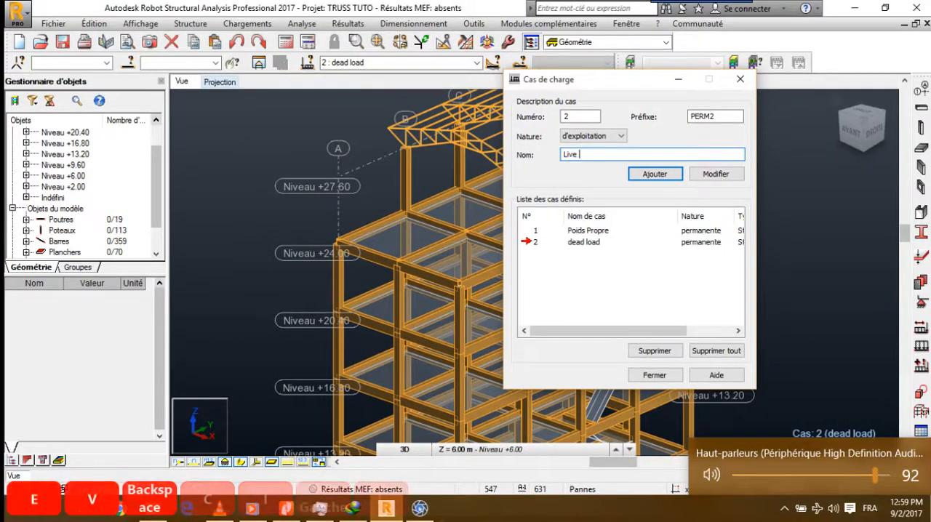
type(" load")
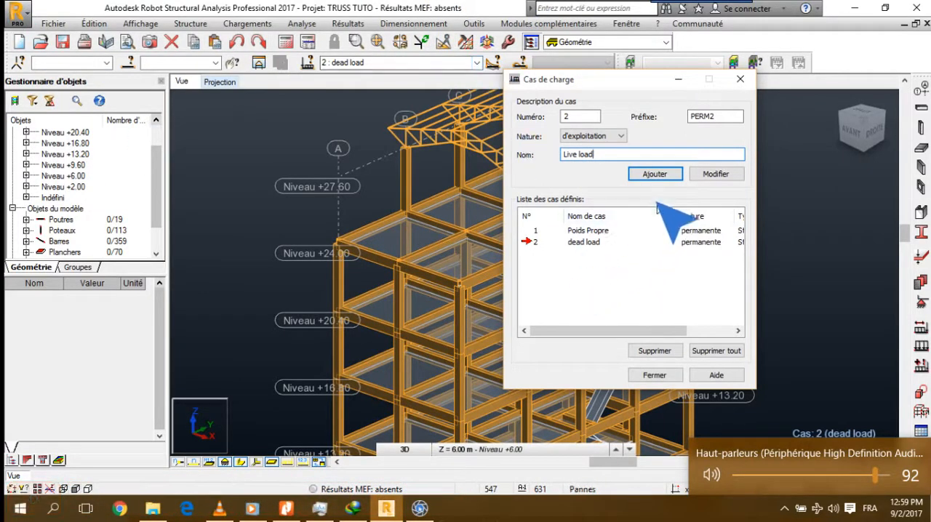
left_click(665, 177)
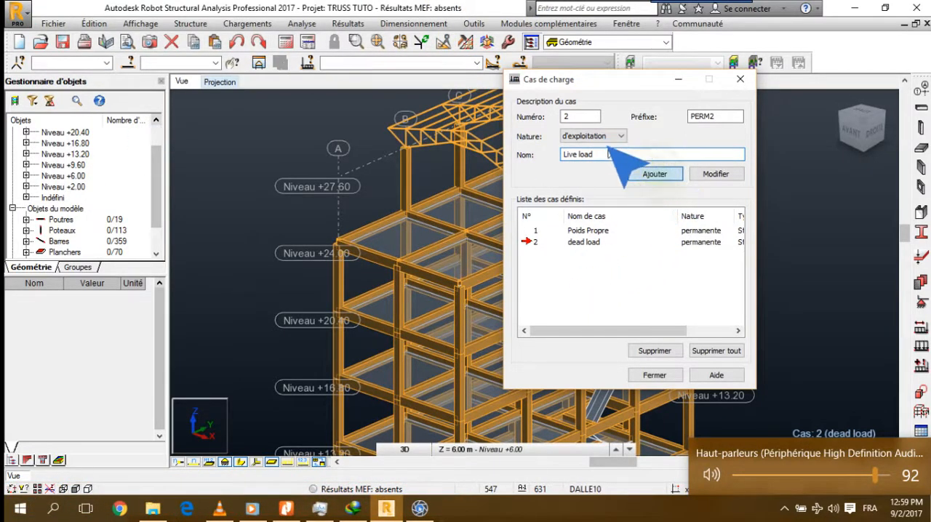
left_click(619, 136)
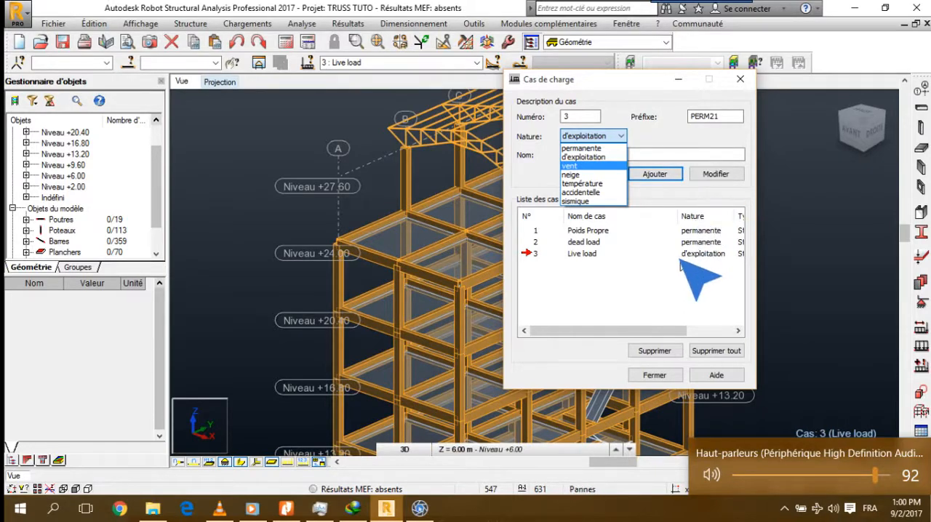
left_click(635, 268)
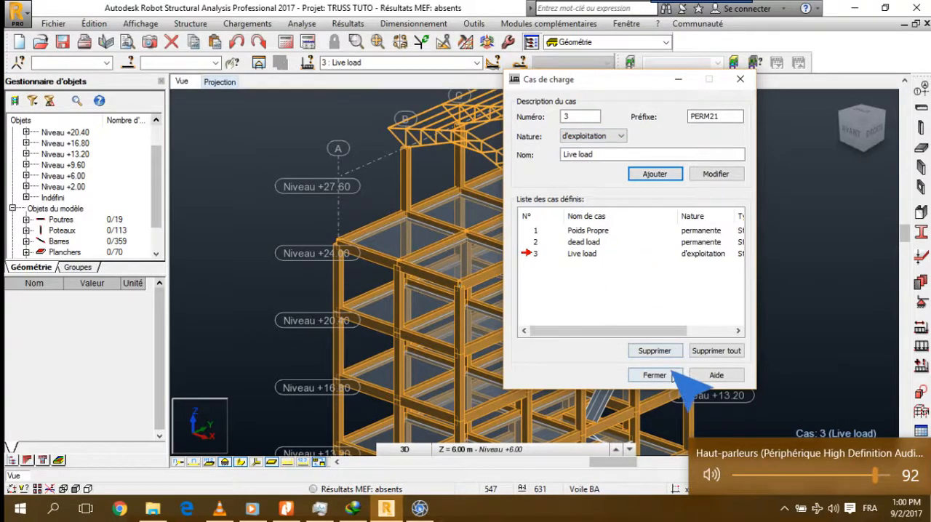
left_click(651, 377)
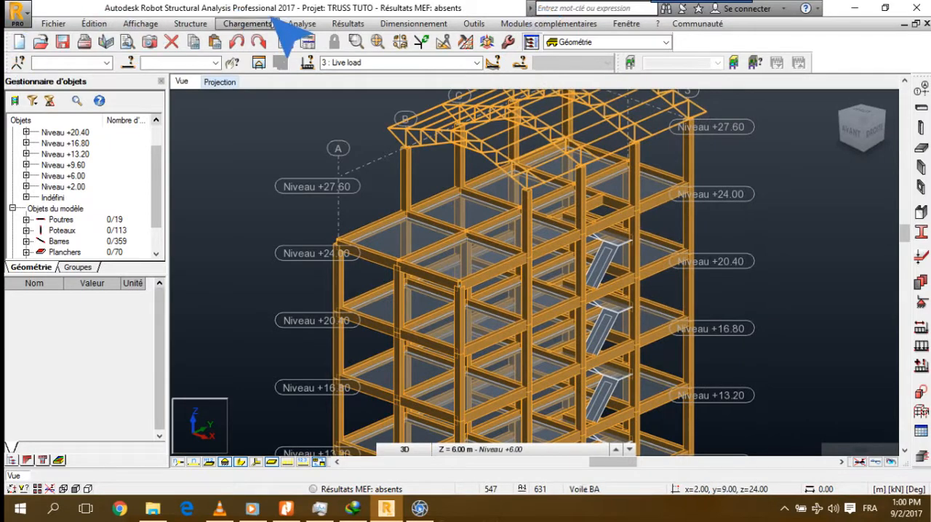
left_click(247, 23)
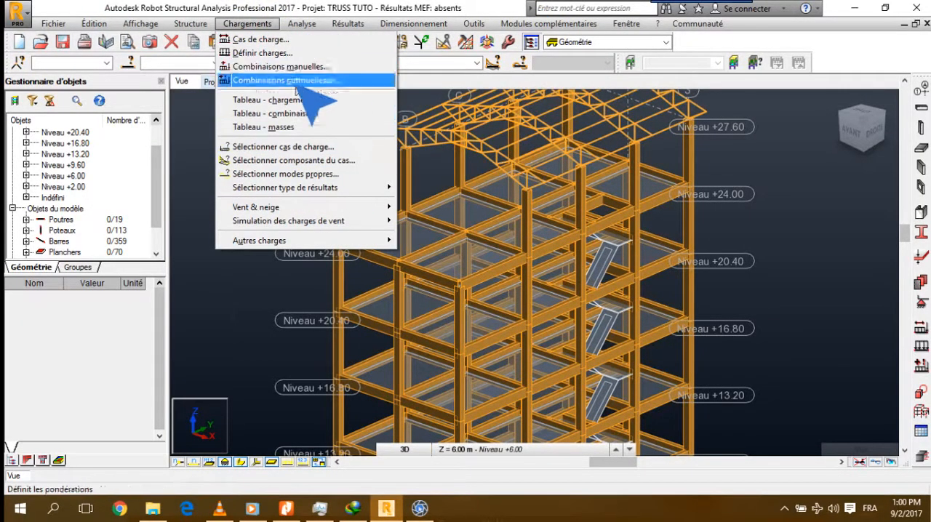
mouse_move(303, 208)
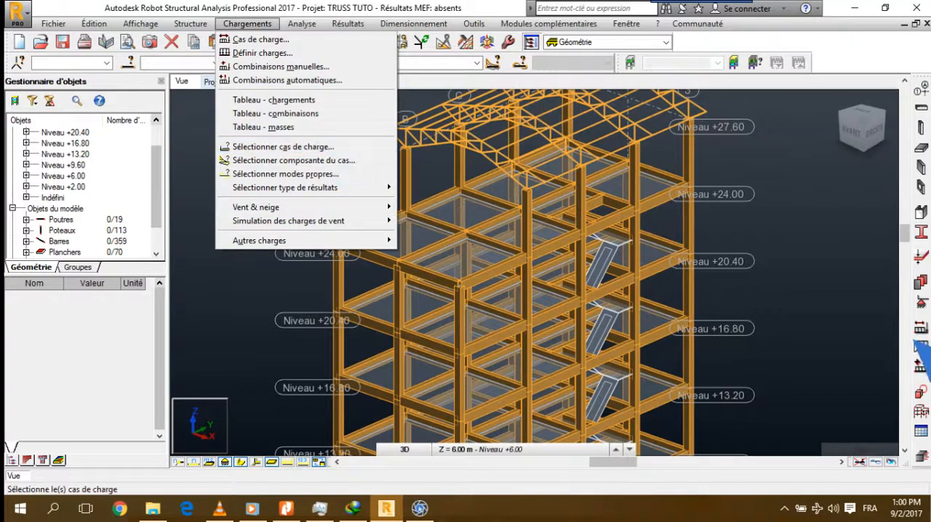
left_click(763, 270)
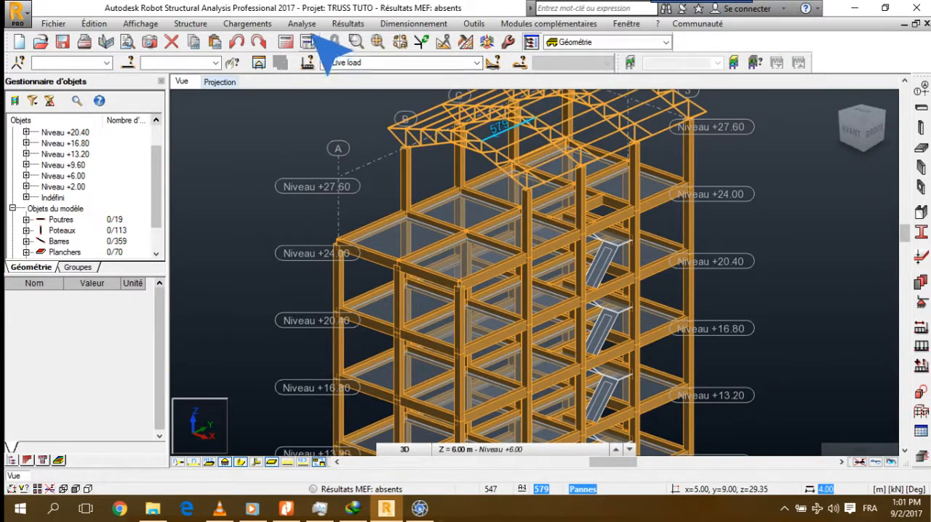
left_click(267, 25)
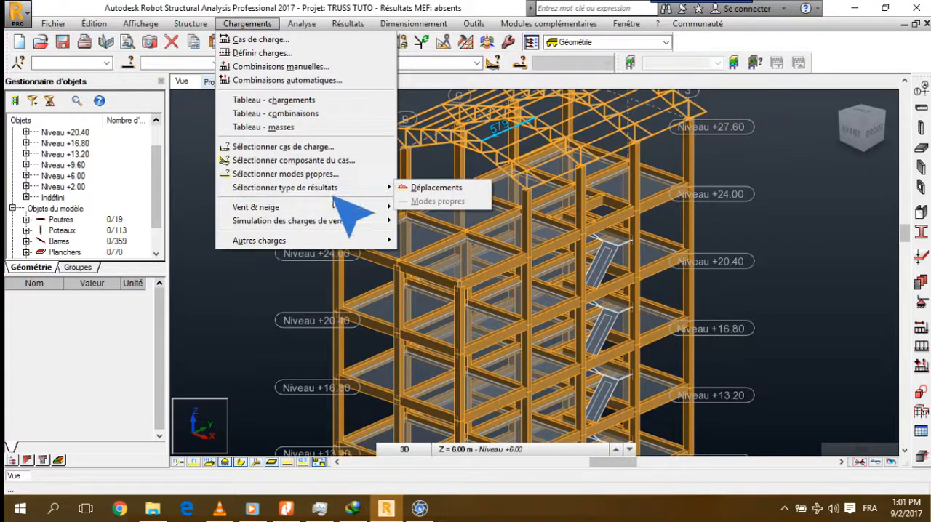
Open the load calculation tool (Calcul de charges) for composing unit loads from the material catalogue
mouse_move(333, 226)
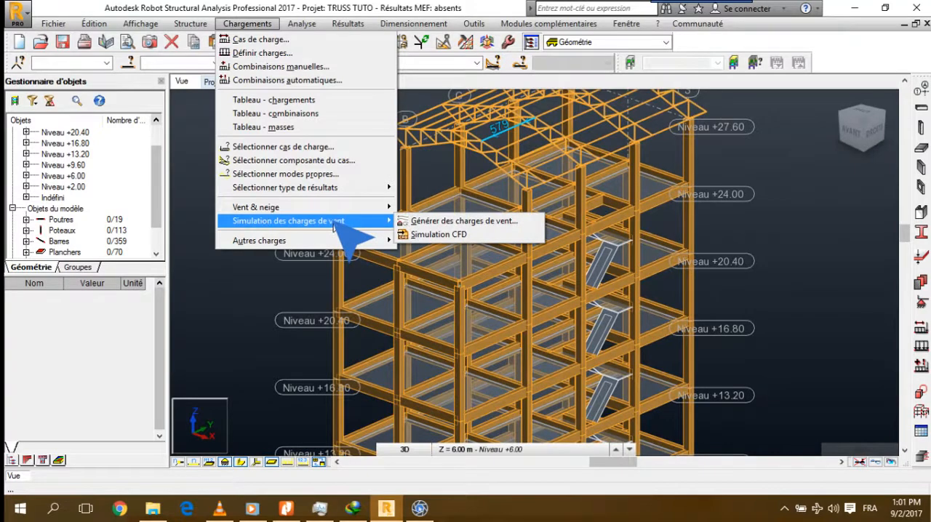
mouse_move(329, 245)
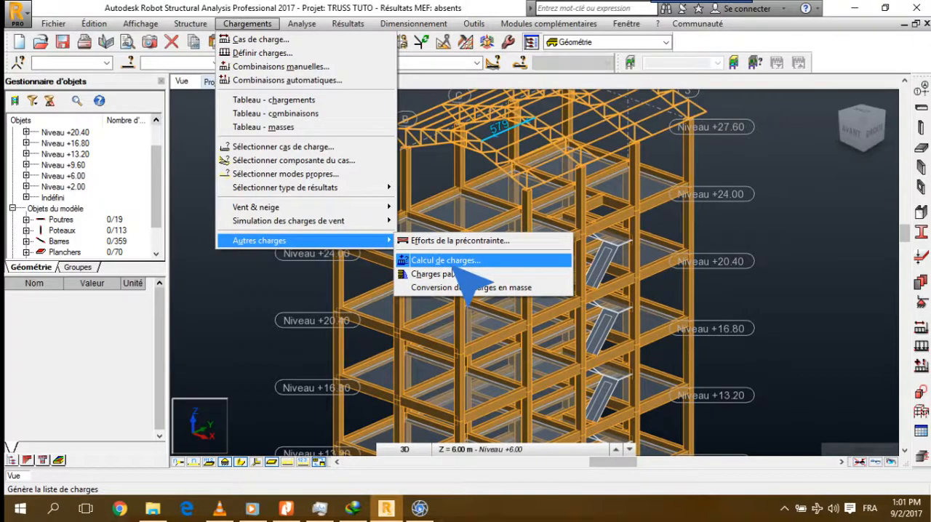
left_click(455, 262)
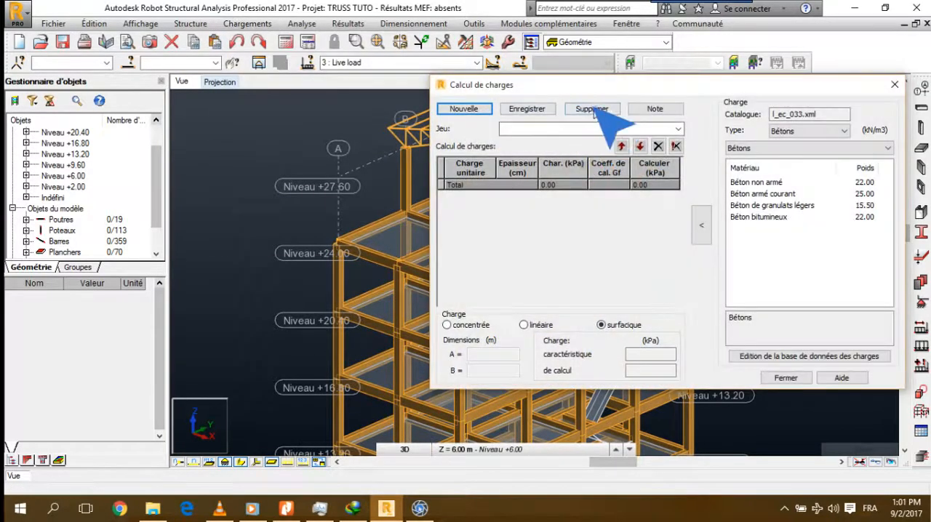
left_click_drag(603, 84, 591, 101)
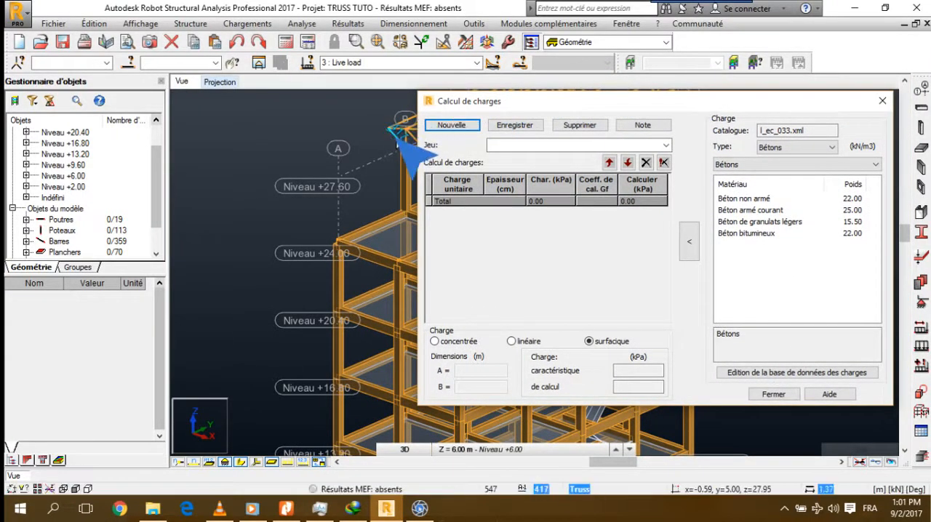
Review the materials and design codes (Normes de conception) in the job preferences and close them
left_click(474, 24)
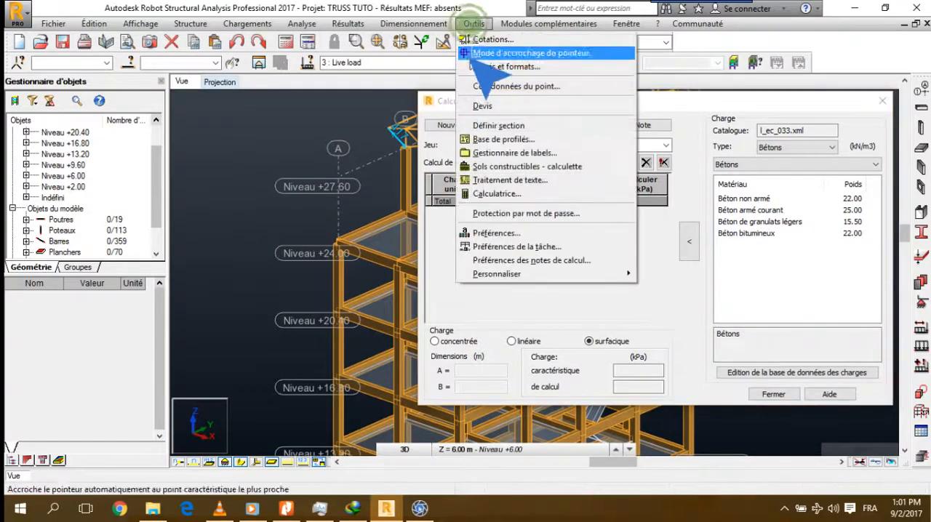
left_click(510, 247)
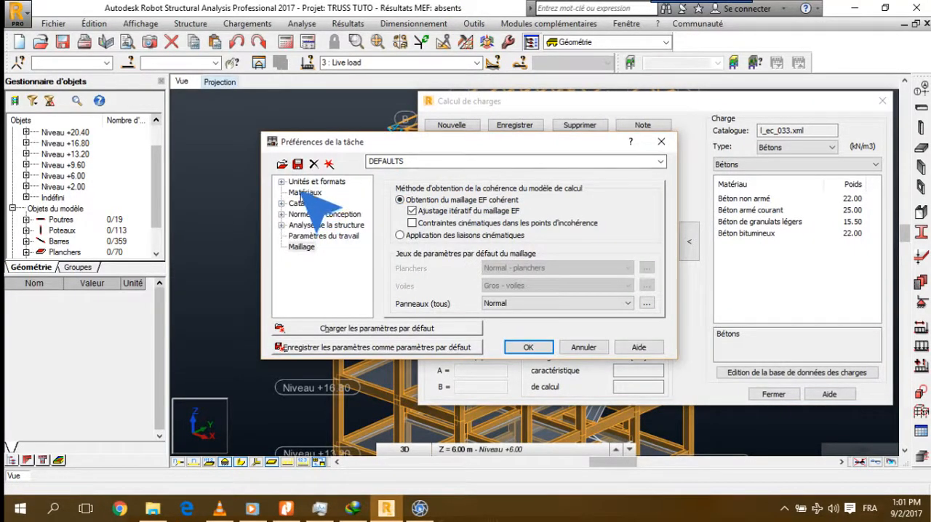
left_click(302, 193)
left_click(315, 215)
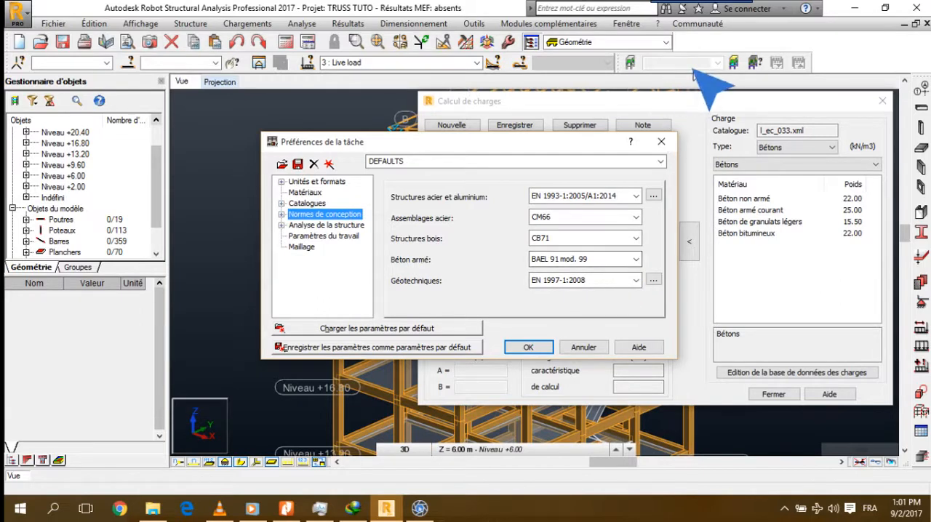
left_click(654, 137)
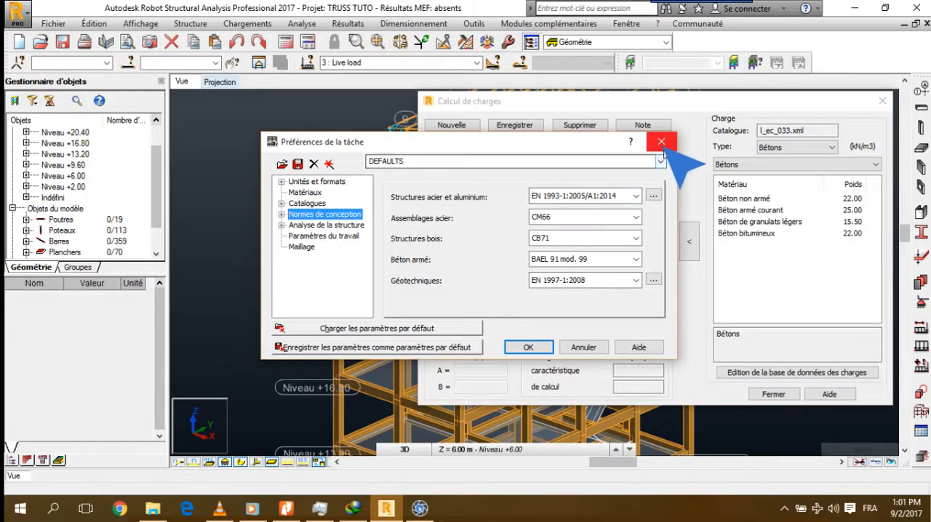
left_click(661, 144)
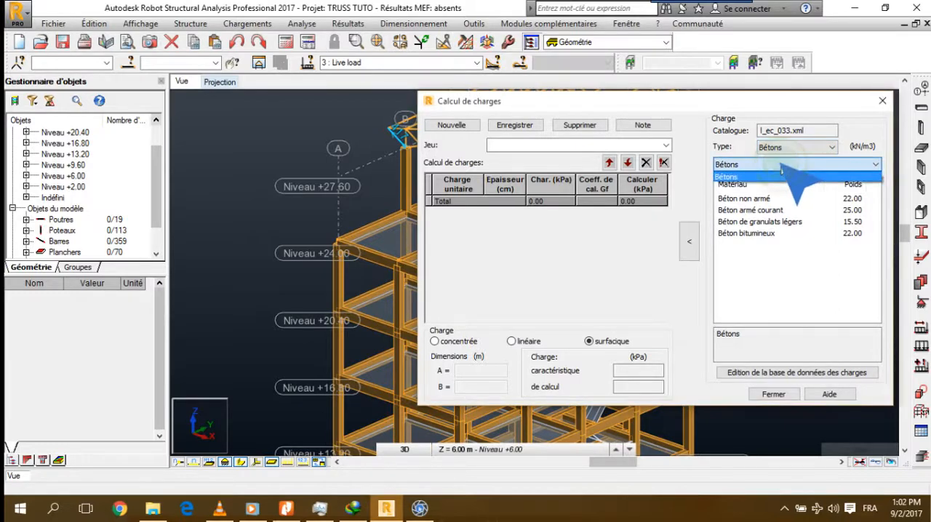
Switch to Nitro Pro and consult the permanent load basis in 2 Béton Armé LEGRAND 1996 and the tableaux-permanentes-et-surcharges document
left_click(798, 149)
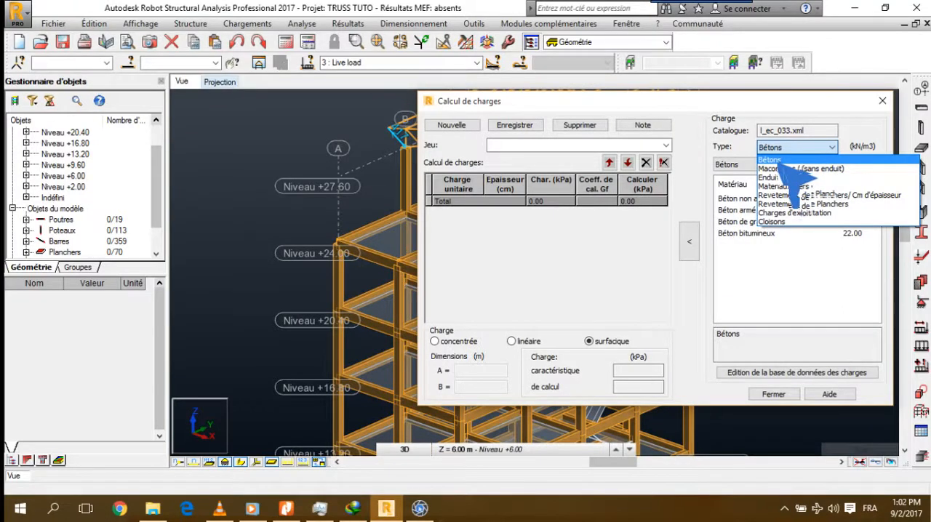
left_click(431, 487)
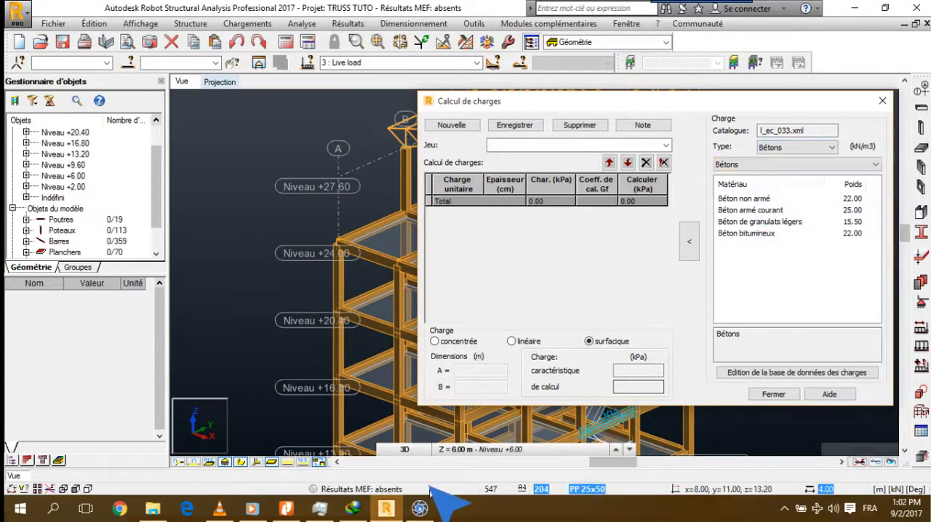
left_click(388, 509)
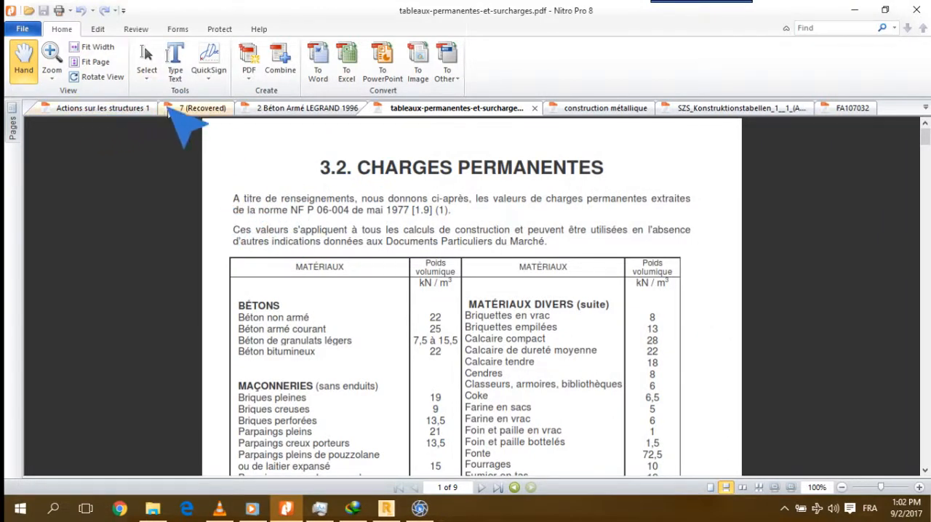
left_click(287, 108)
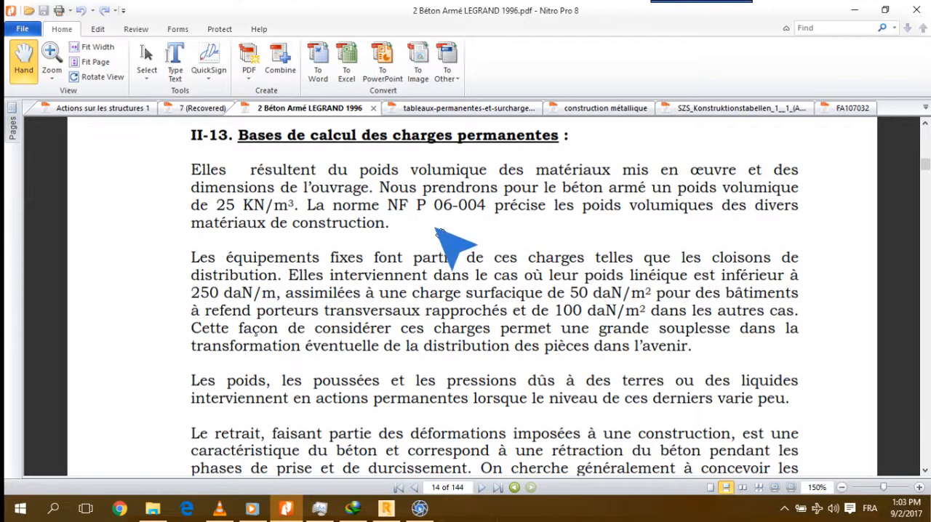
left_click(456, 109)
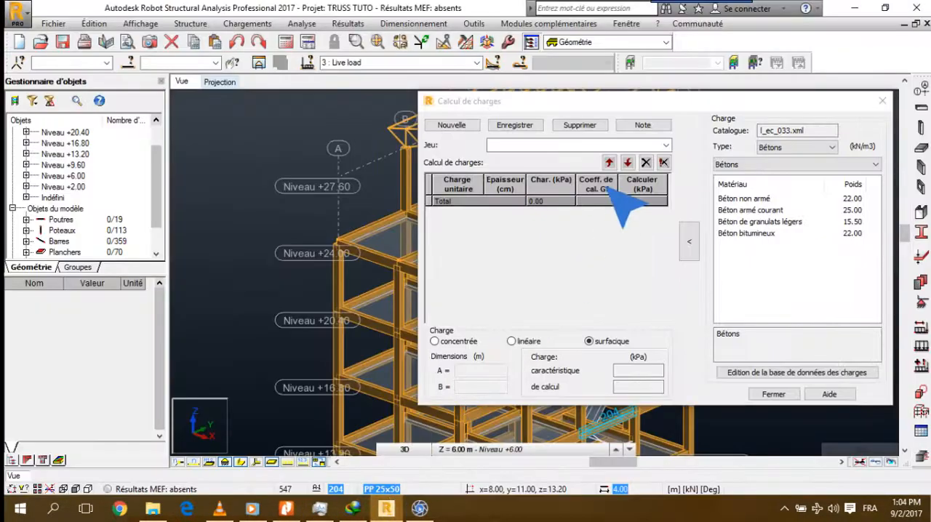
Return to Robot, open the load database's material table and compare it with the permanent load tables in the PDF
left_click(781, 161)
left_click(782, 164)
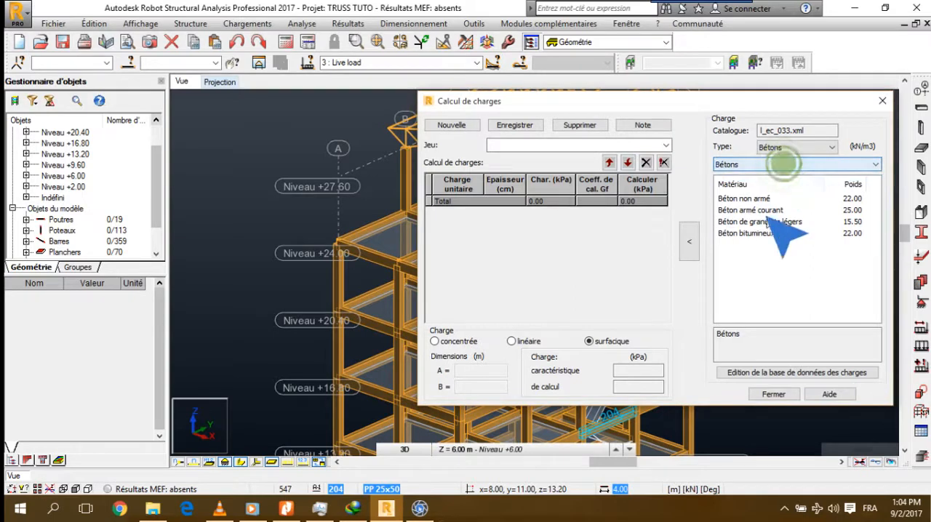
left_click(774, 373)
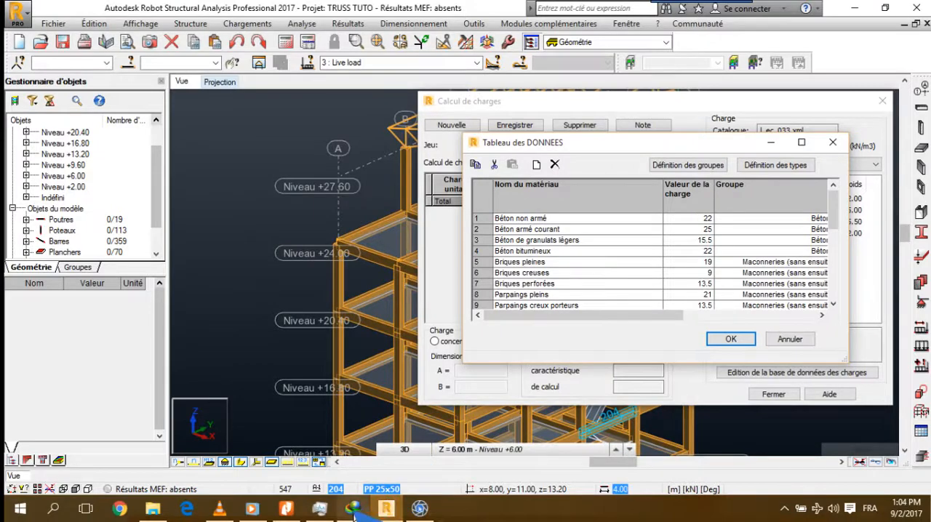
left_click(285, 509)
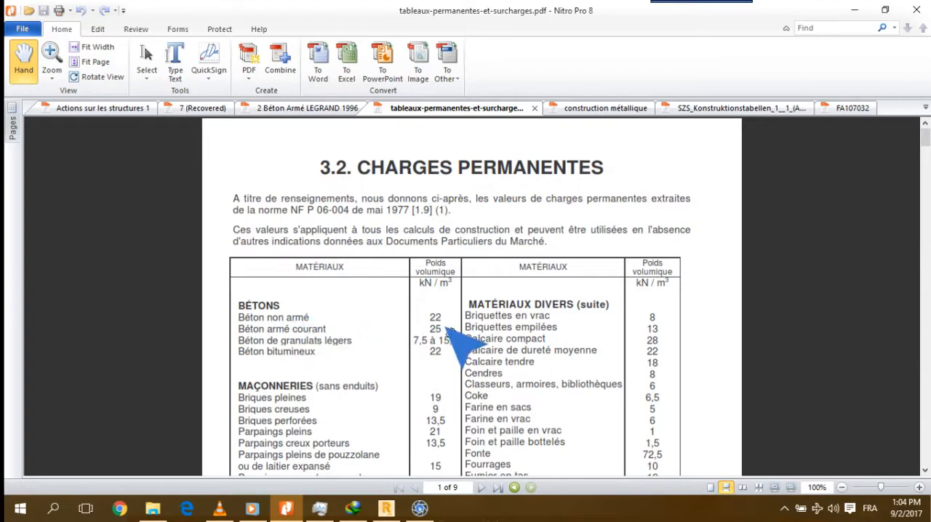
left_click(856, 11)
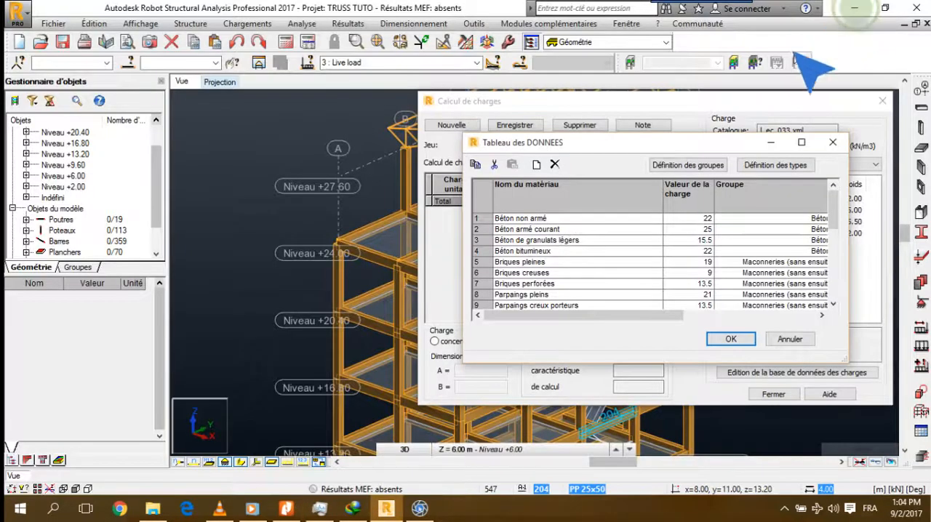
Inspect the groups and types tables of the load database, and close the database
left_click(695, 166)
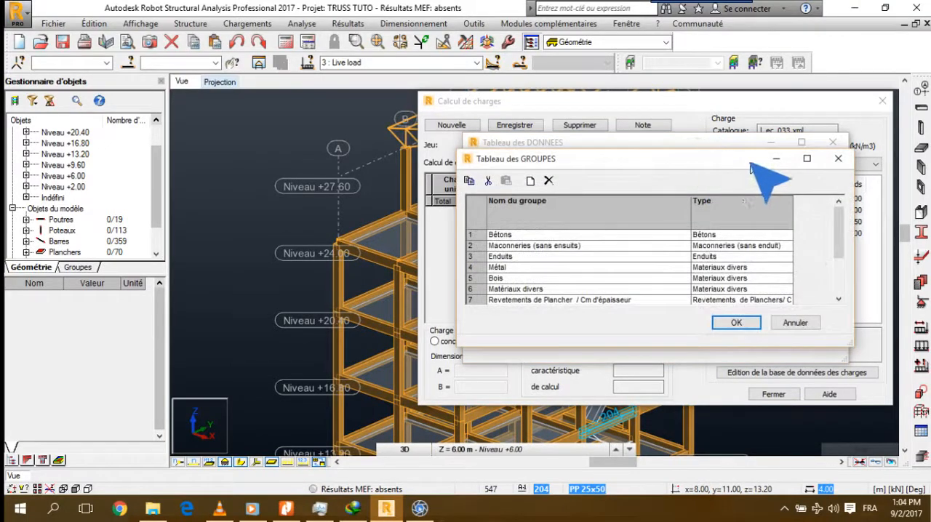
left_click(838, 158)
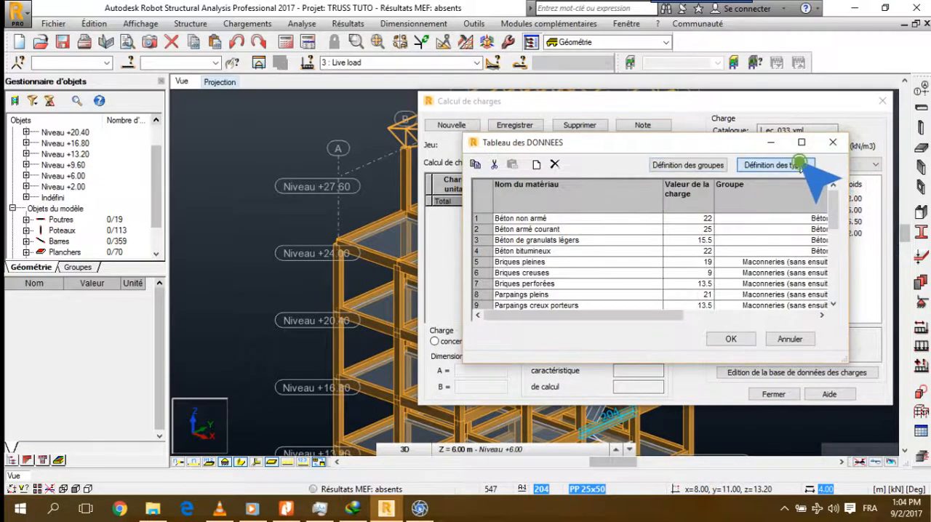
left_click(797, 164)
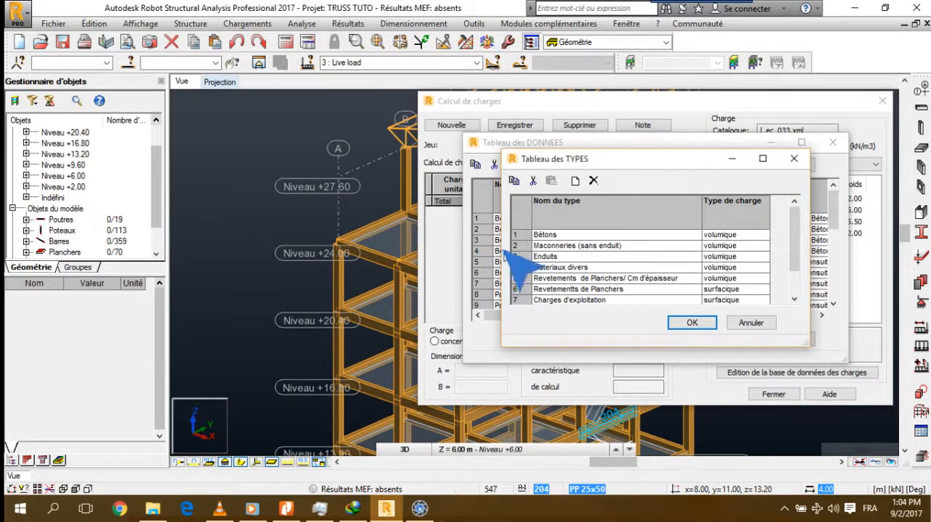
left_click_drag(587, 152, 603, 108)
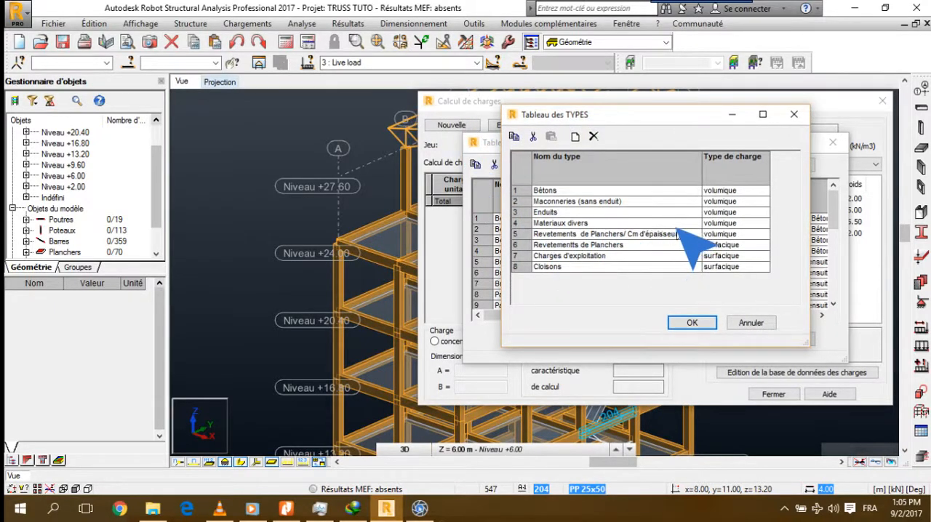
left_click(794, 114)
left_click(678, 167)
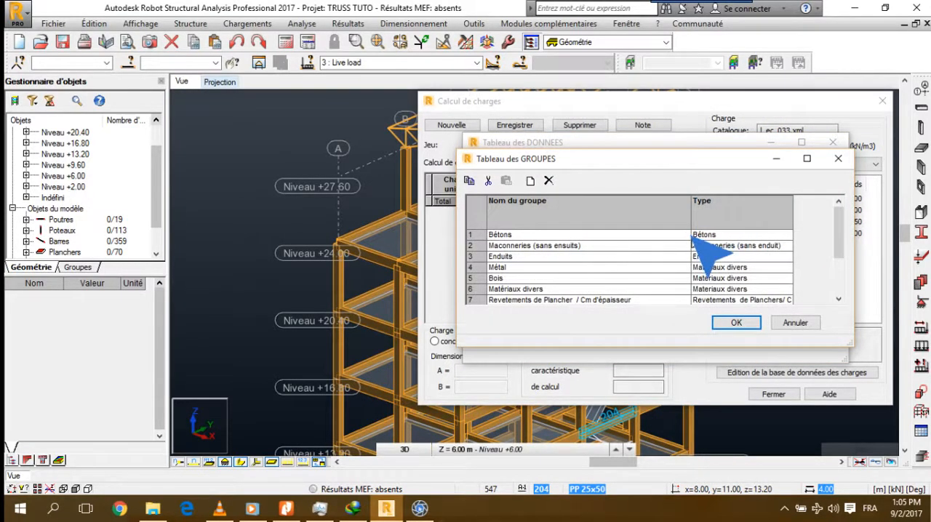
left_click(838, 158)
left_click(832, 142)
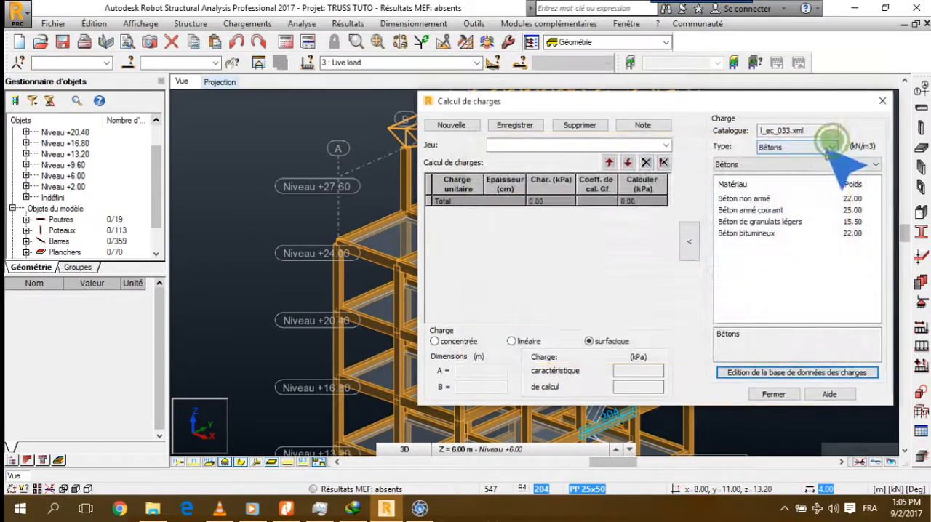
Examine the load types available in the catalogue and the group belonging to Bétons
left_click(820, 148)
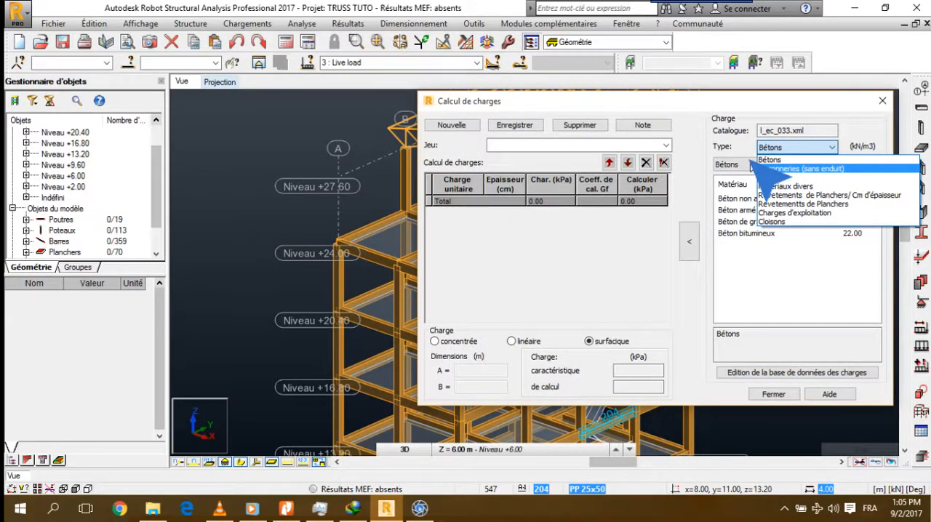
left_click(730, 165)
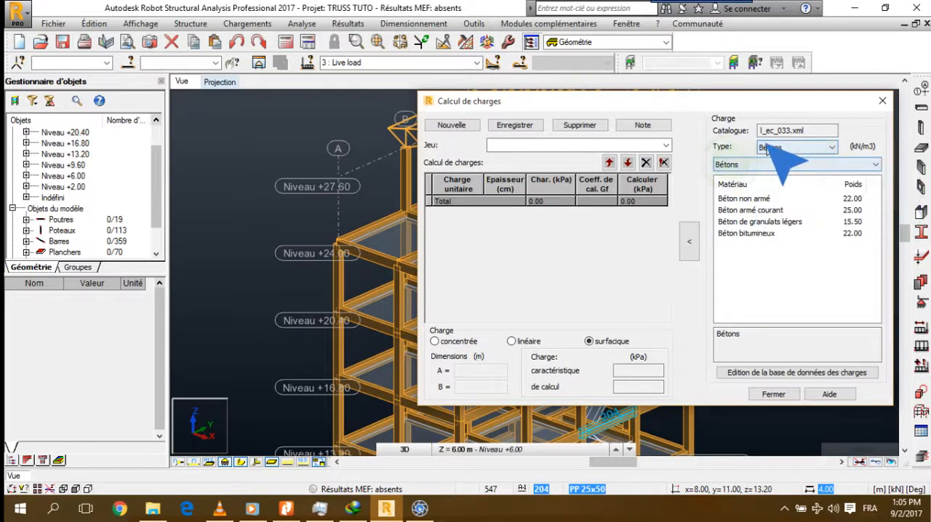
left_click(831, 148)
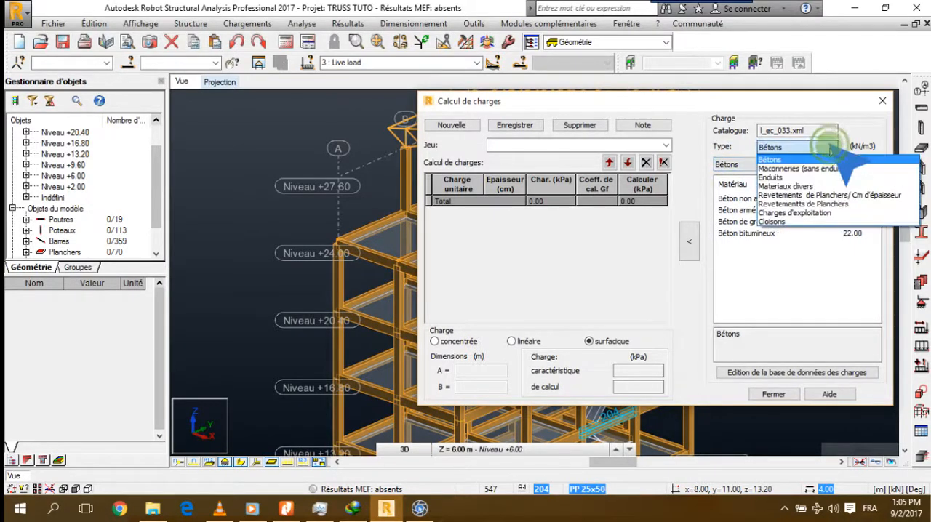
left_click(830, 148)
left_click(818, 163)
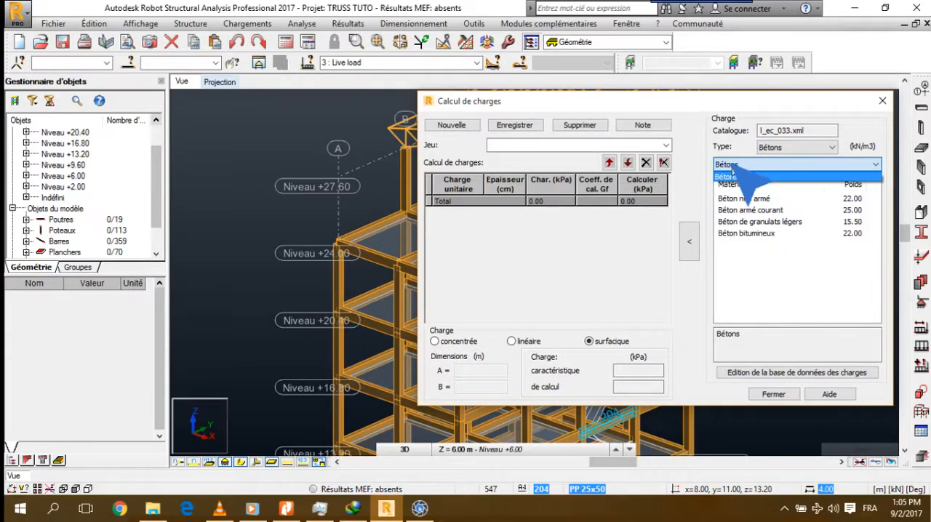
left_click(770, 147)
left_click(773, 148)
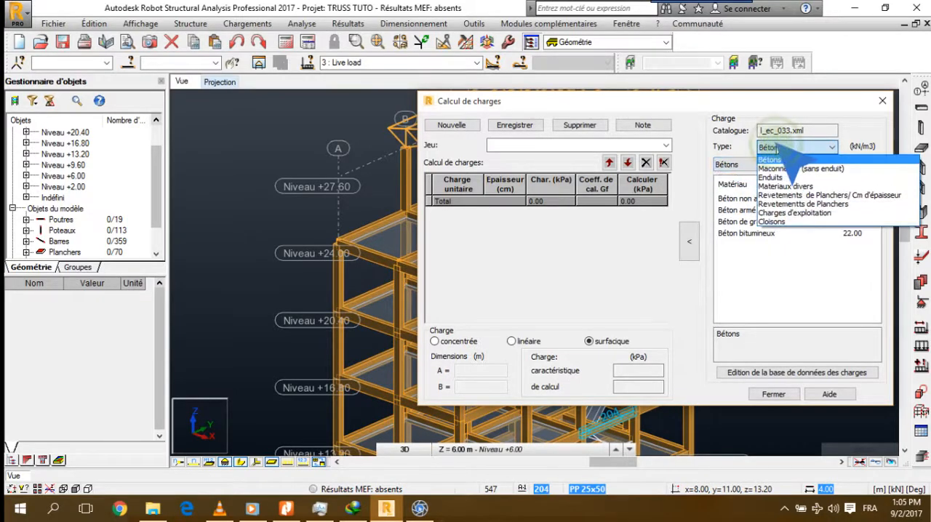
left_click(727, 157)
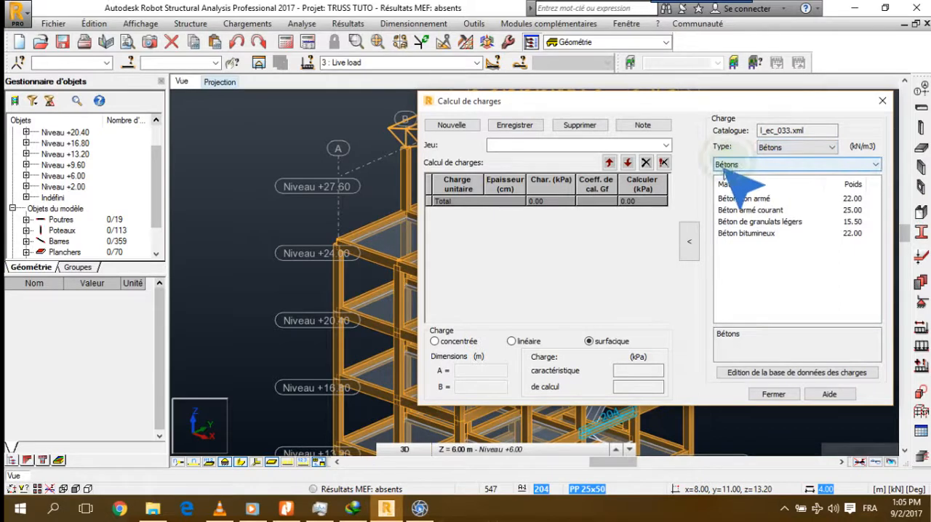
Display the catalogue's Maconneries (sans enduit) load type and check its group and materials
left_click(795, 147)
left_click(760, 168)
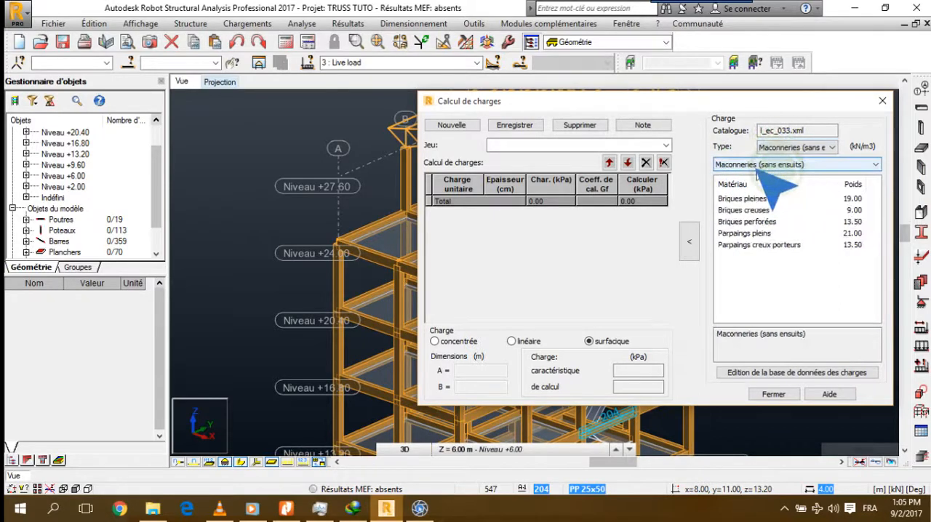
left_click(756, 164)
left_click(763, 160)
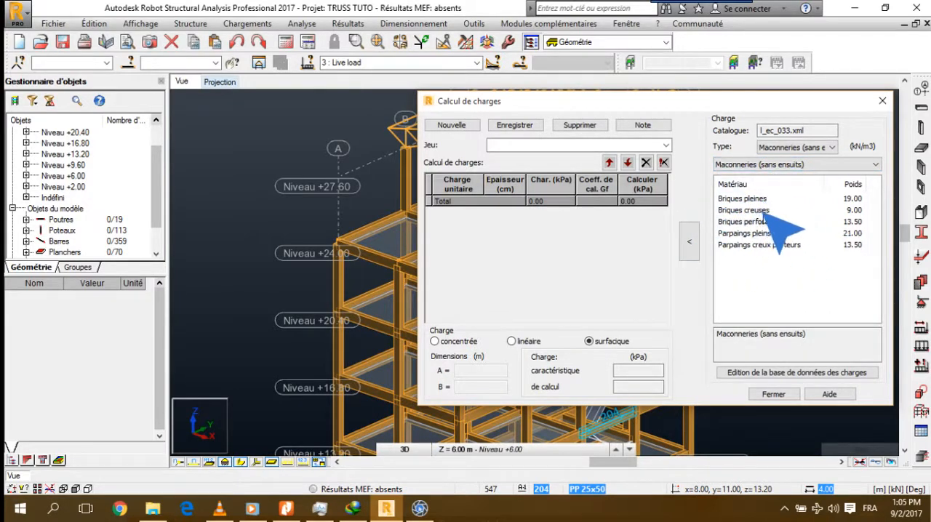
Display the catalogue's Enduits load type and check its group and materials
left_click(805, 147)
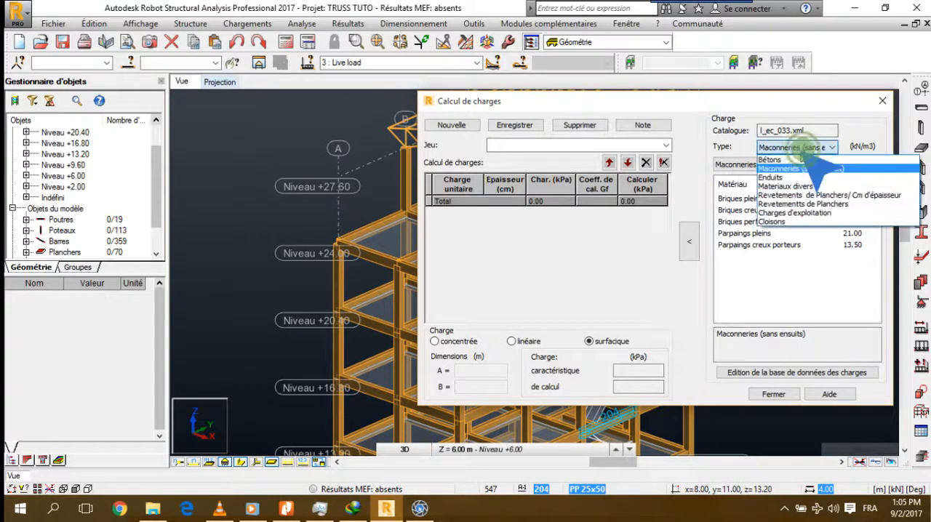
left_click(800, 178)
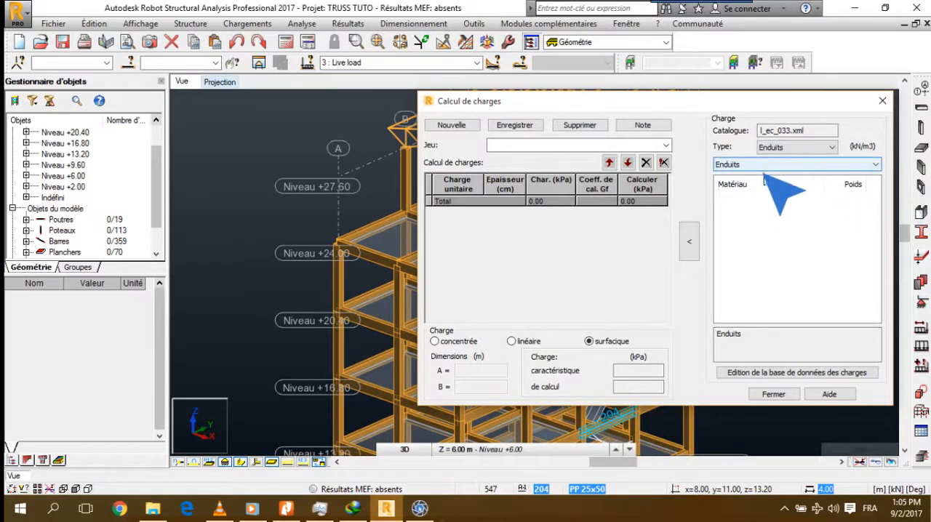
left_click(765, 166)
left_click(769, 176)
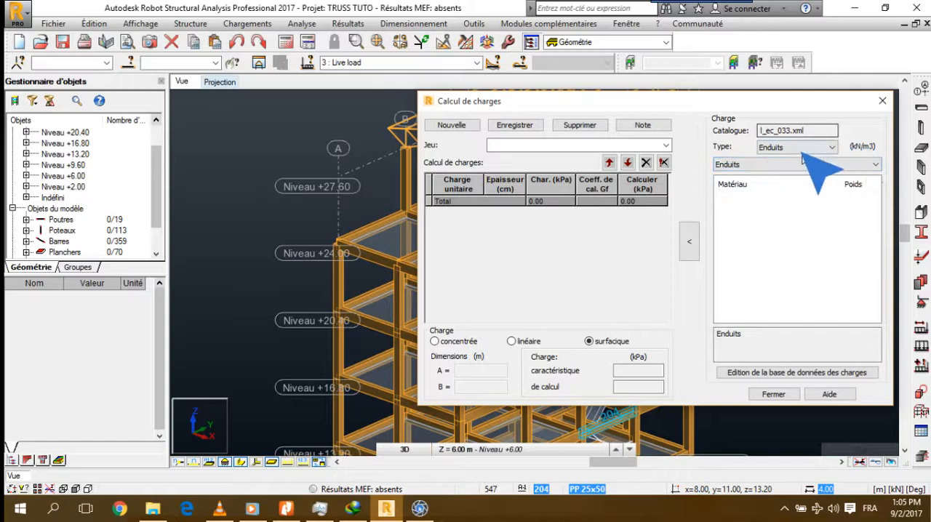
Display the catalogue's Cloisons load type and examine its materials with their full descriptions
left_click(777, 149)
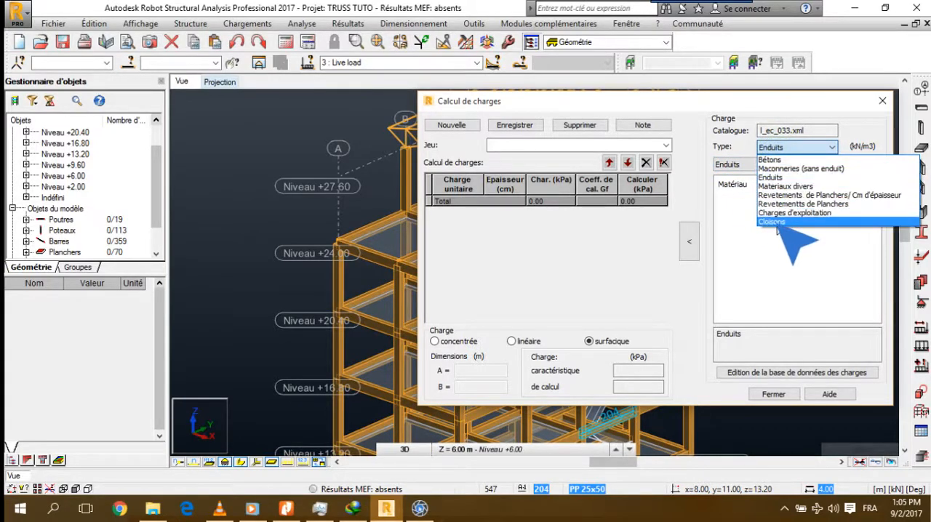
left_click(772, 222)
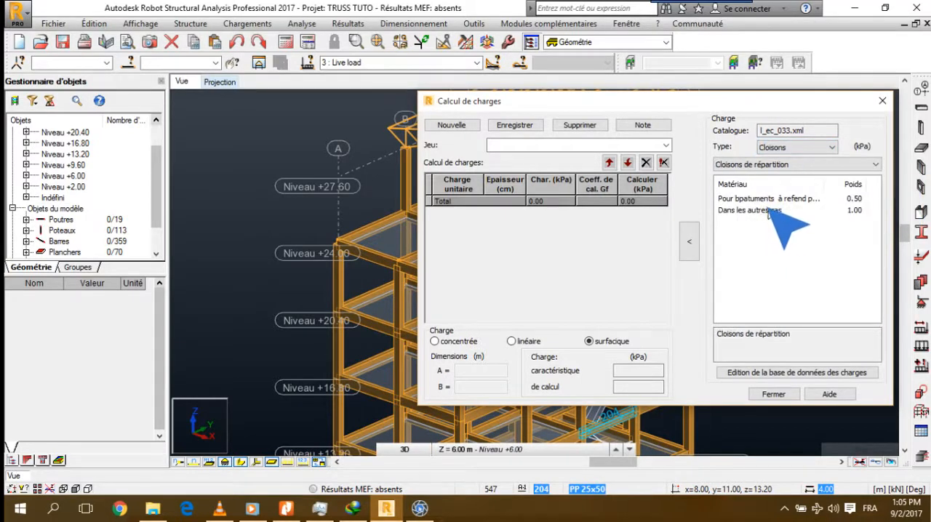
double_click(827, 182)
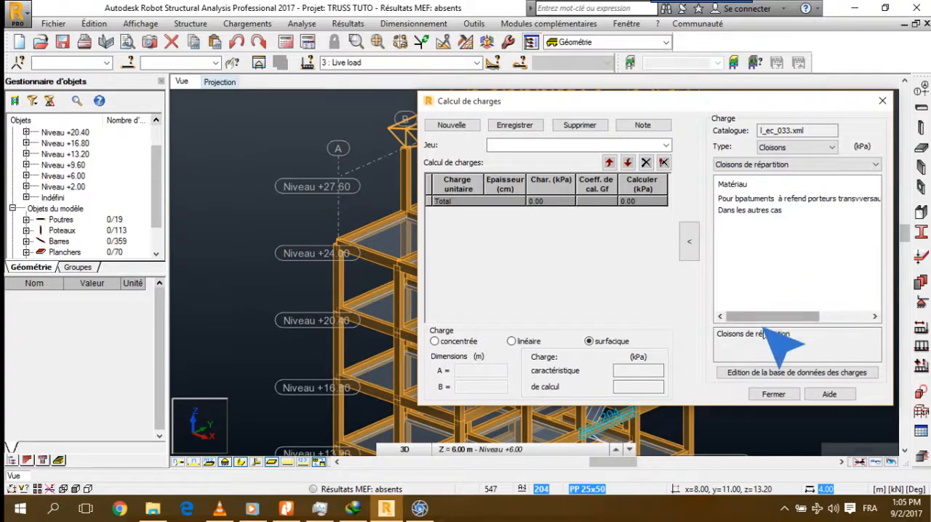
left_click_drag(775, 316, 729, 378)
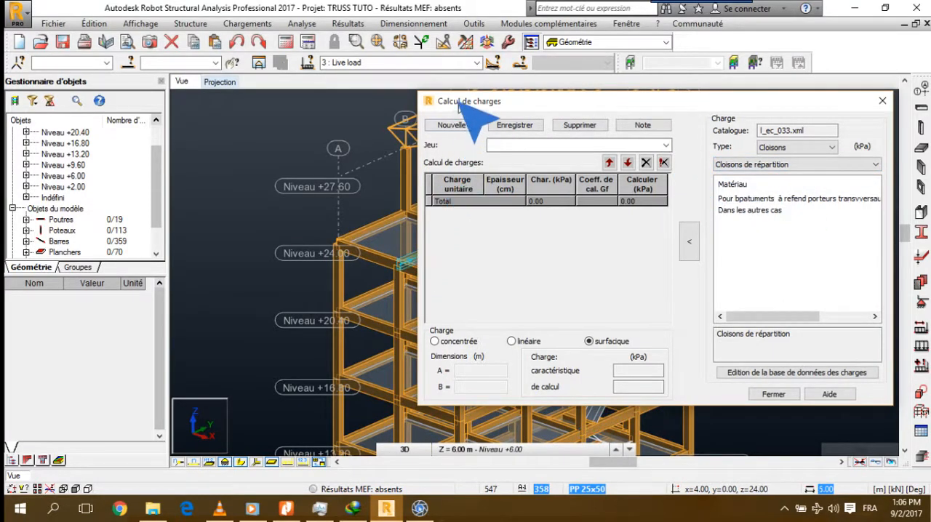
left_click_drag(462, 105, 315, 73)
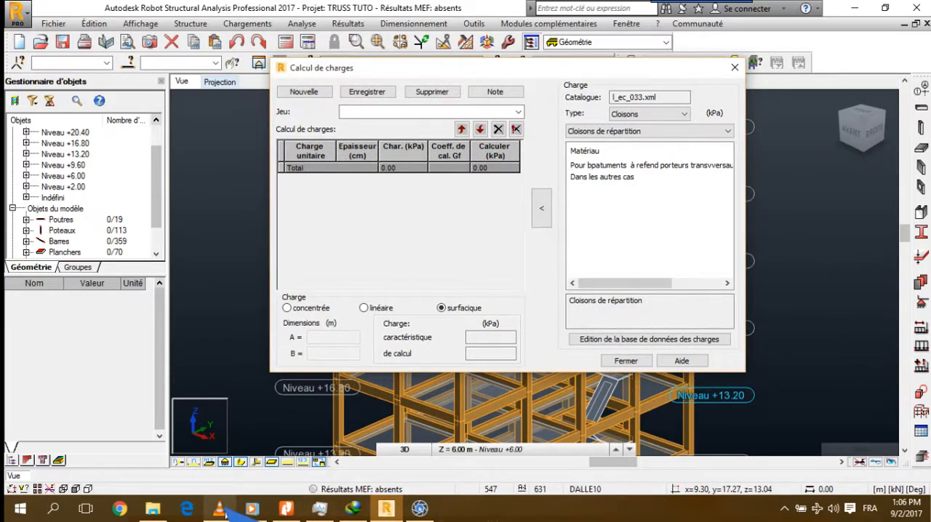
mouse_move(225, 511)
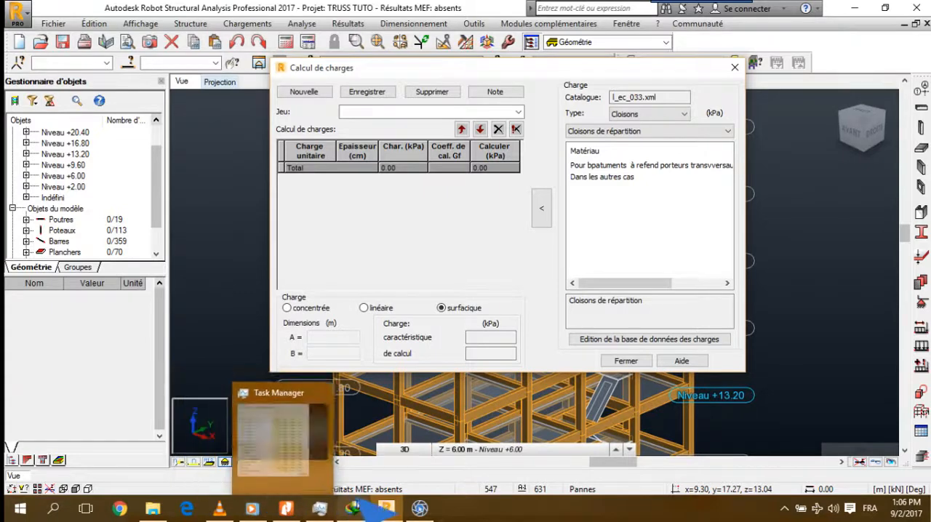
Display the catalogue's Materiaux divers load type and check the Acier material in its Métal group
left_click(684, 114)
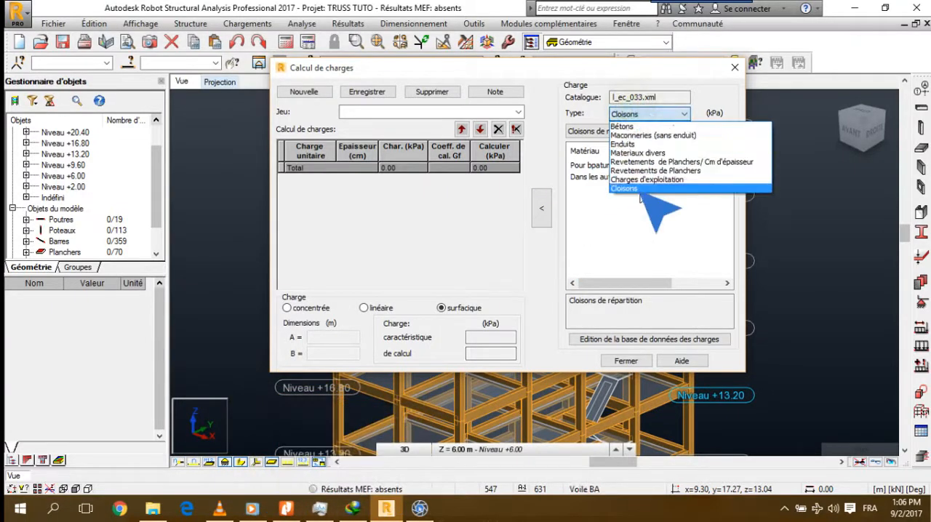
left_click(640, 153)
left_click(580, 165)
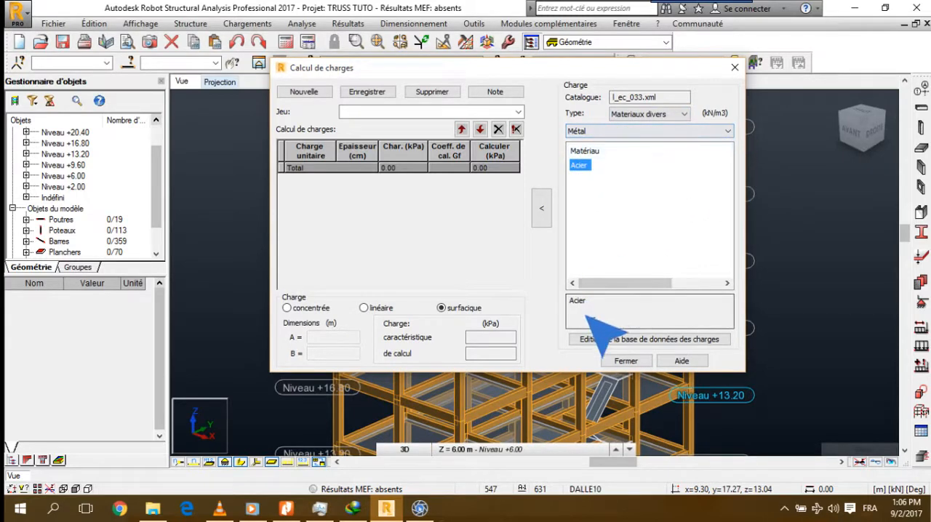
Open the load database for editing and review its groups table and its types table
left_click(595, 339)
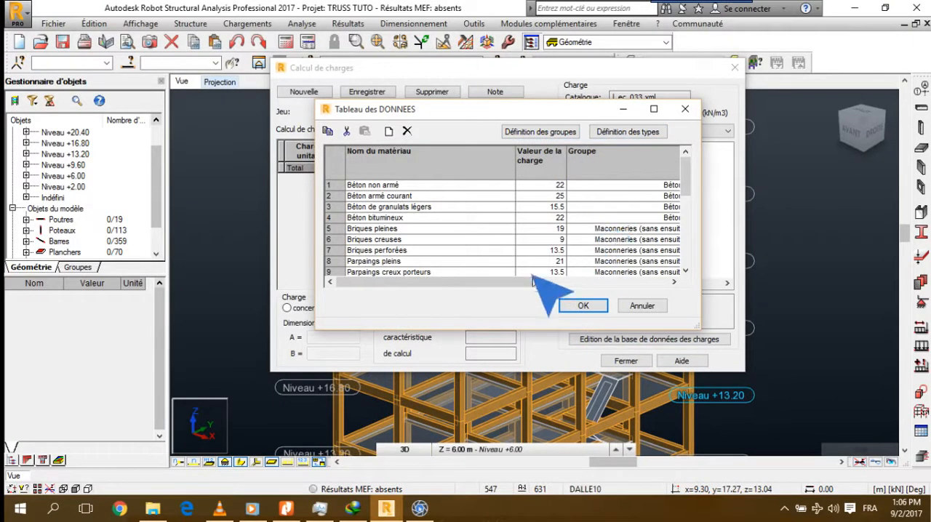
left_click(560, 139)
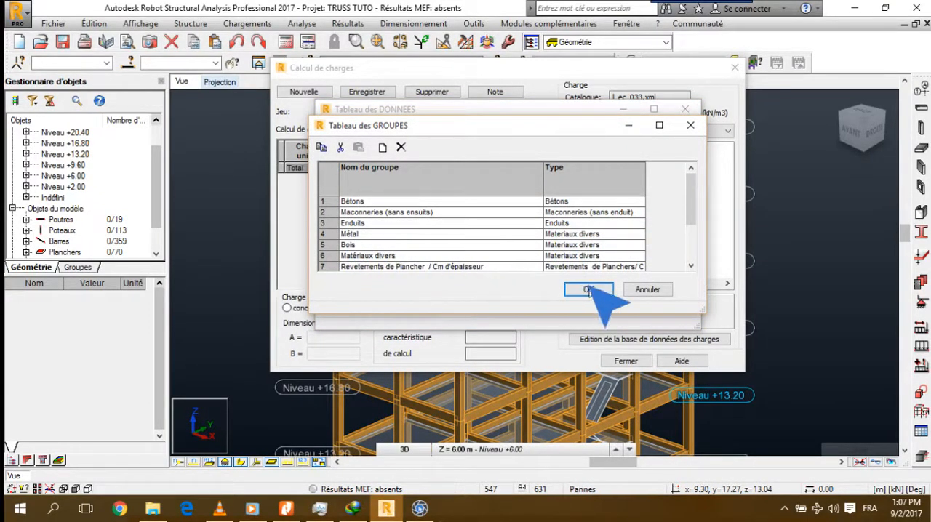
left_click(632, 288)
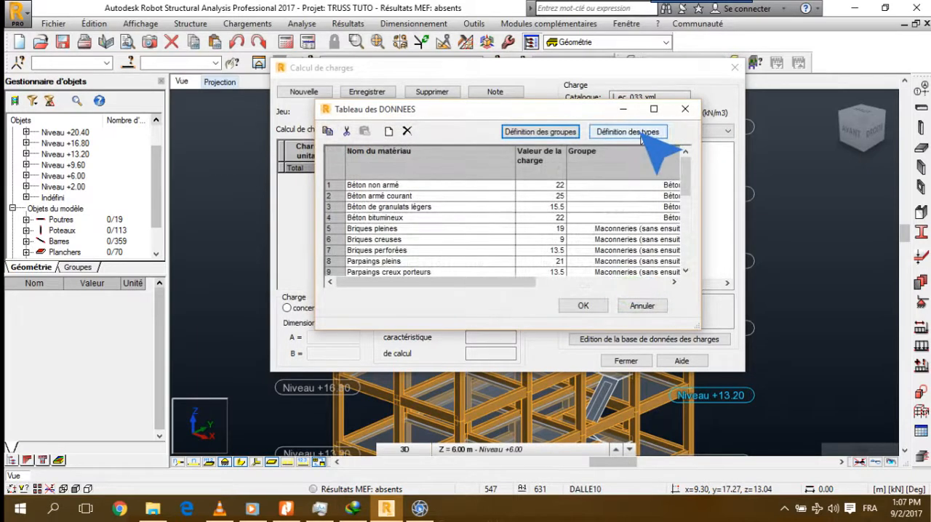
left_click(628, 132)
left_click_drag(643, 211, 644, 232)
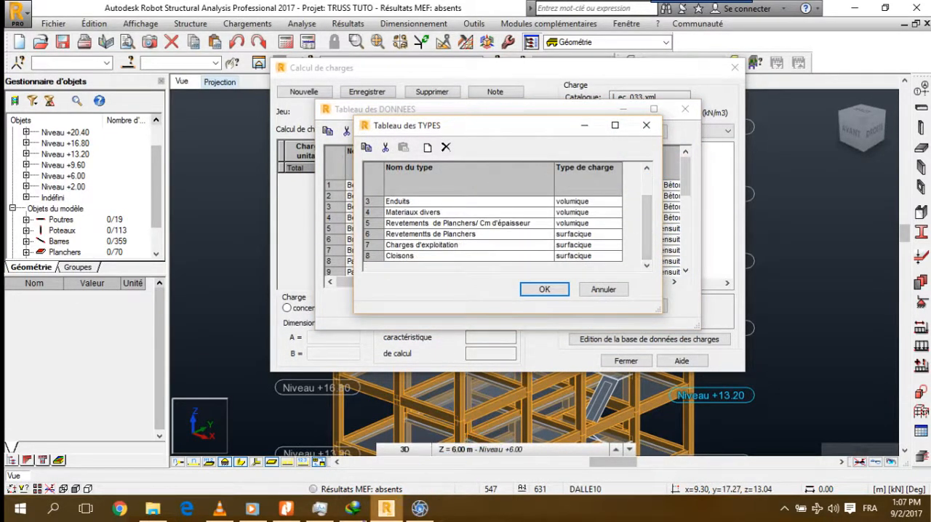
Switch to tableaux-permanentes-et-surcharges.pdf in Nitro Pro, examine the material and floor weight tables, and return to Robot Structural Analysis
mouse_move(395, 510)
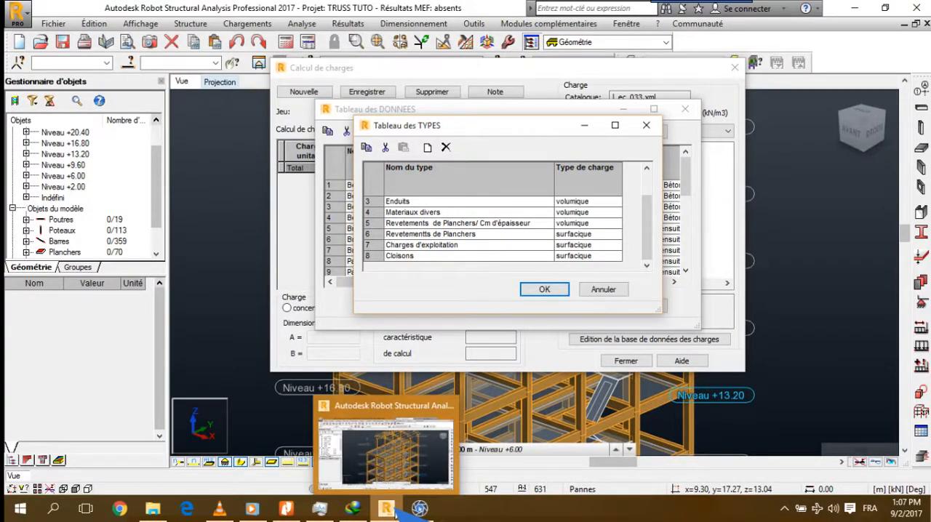
left_click(285, 508)
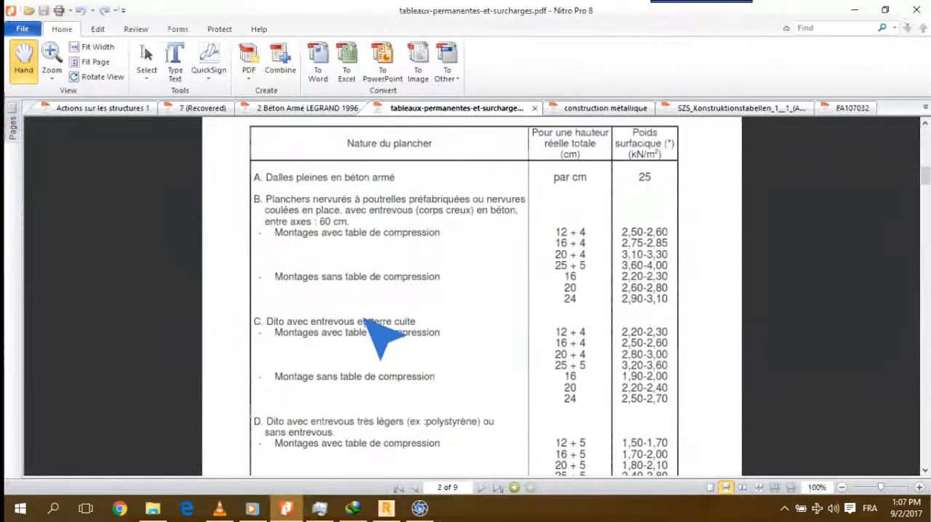
scroll(367, 322, "up", 2)
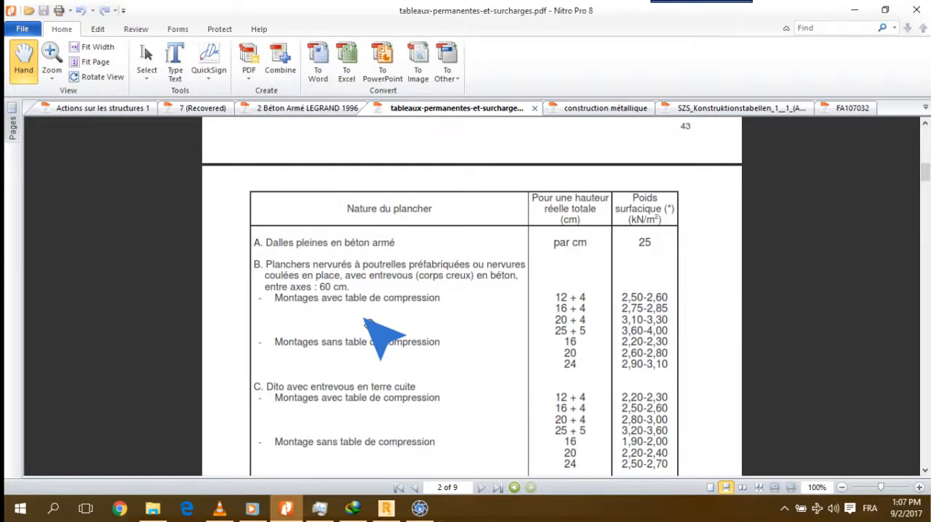
scroll(365, 321, "up", 6)
scroll(365, 321, "down", 3)
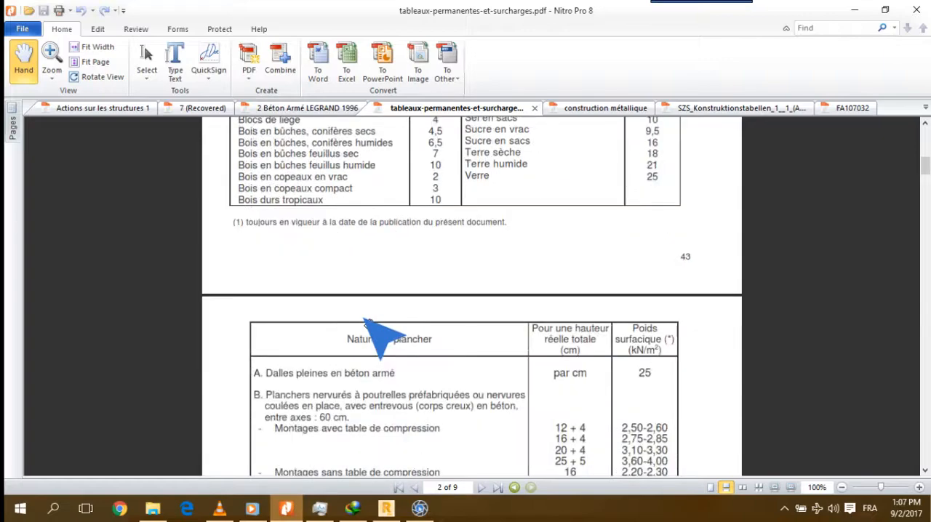
scroll(365, 321, "up", 10)
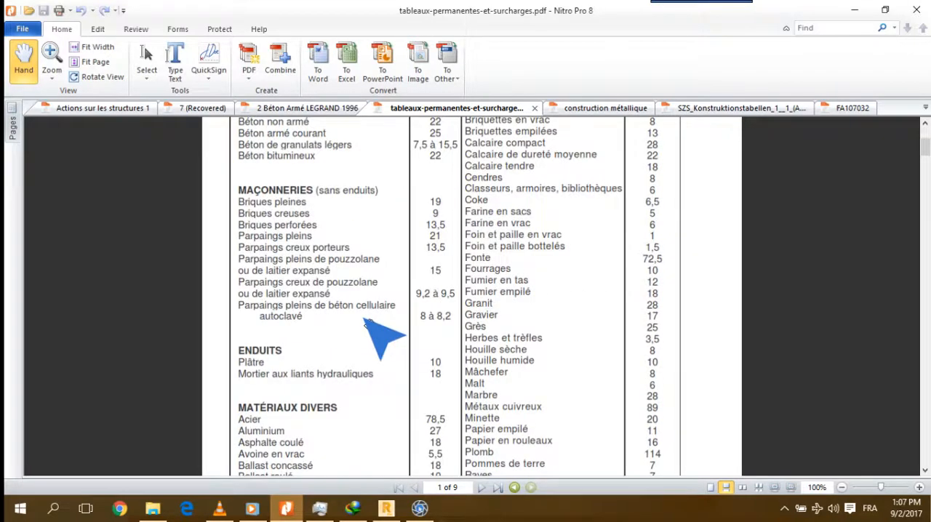
scroll(367, 322, "down", 7)
scroll(367, 322, "down", 4)
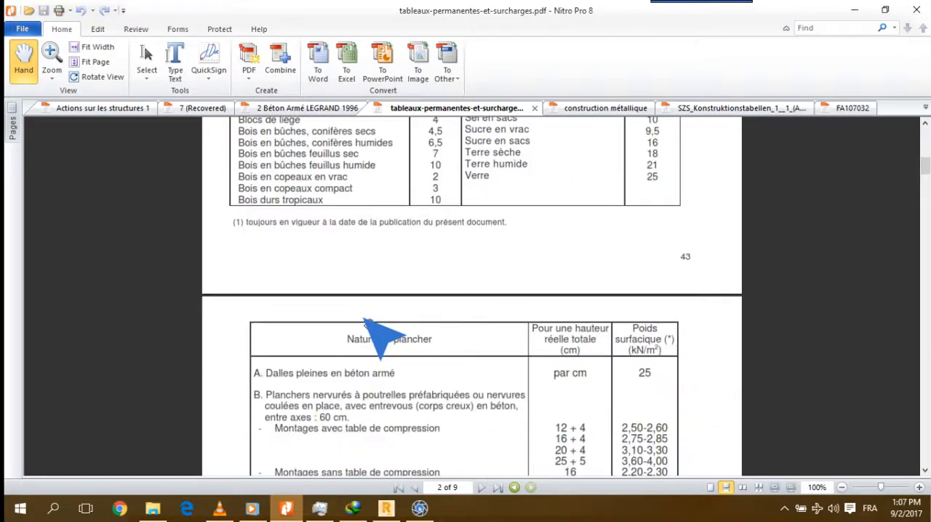
left_click(852, 8)
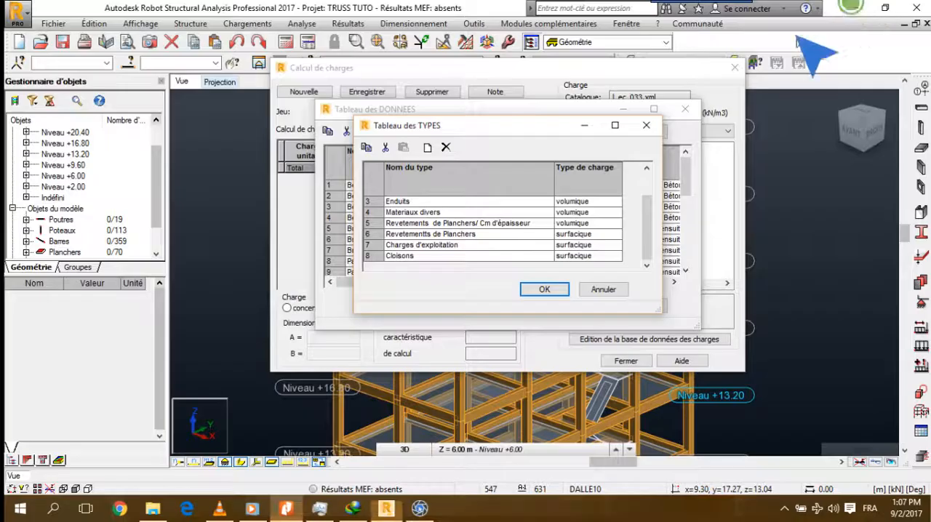
Reopen the load database's types table and add a new type named Planchers
left_click(644, 130)
left_click(640, 134)
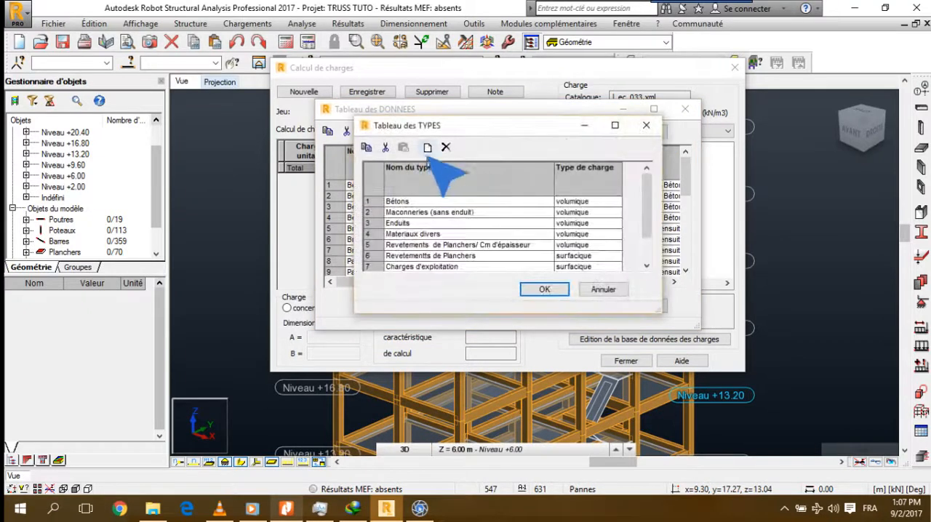
left_click(428, 148)
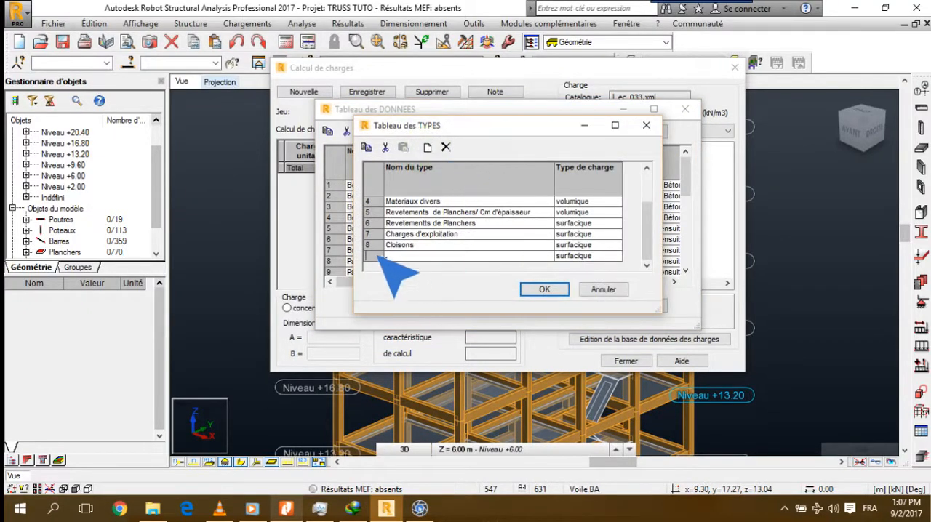
left_click(393, 255)
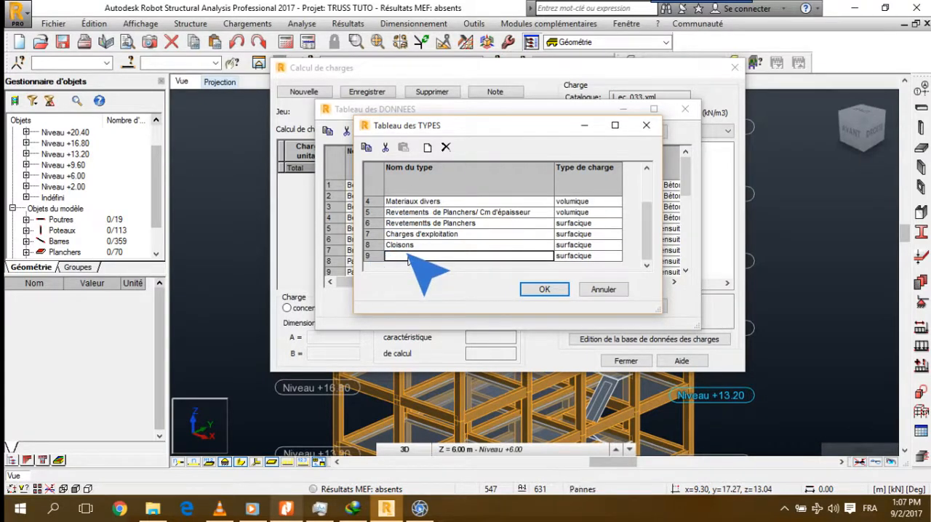
type("Plan")
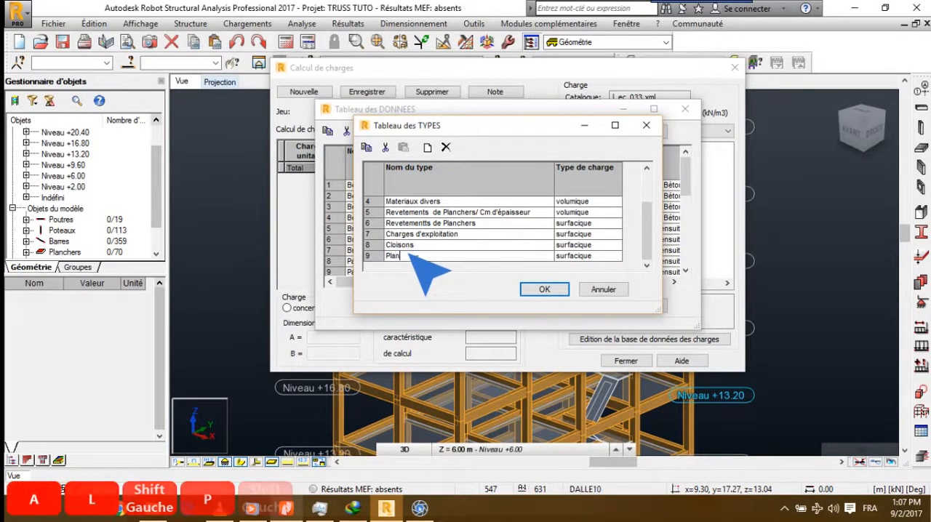
type("cher")
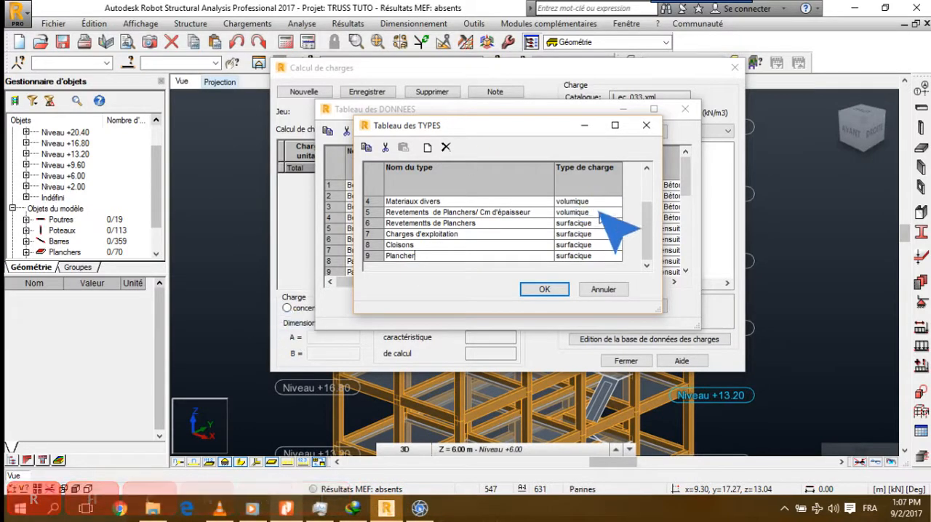
type("s")
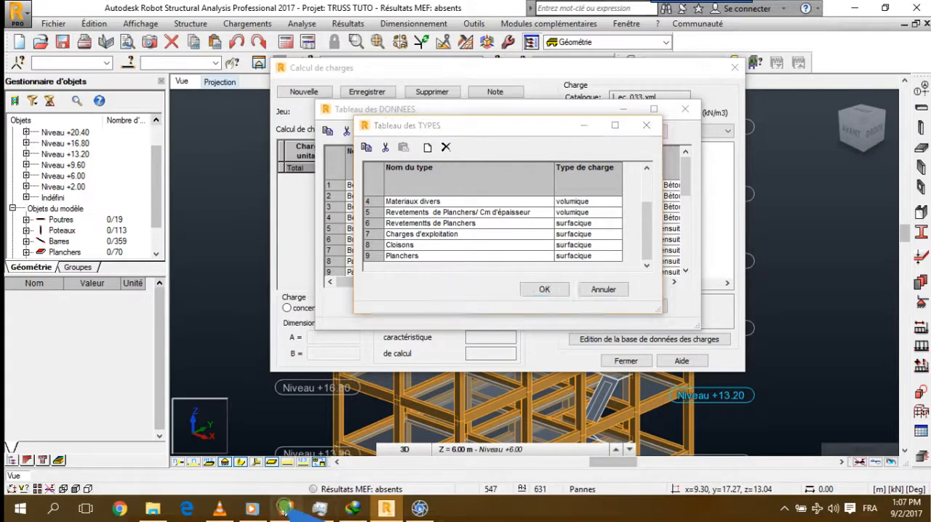
Check the floor weights in the PDF tables again and set the Planchers type's kind of load to surfacique
left_click(286, 509)
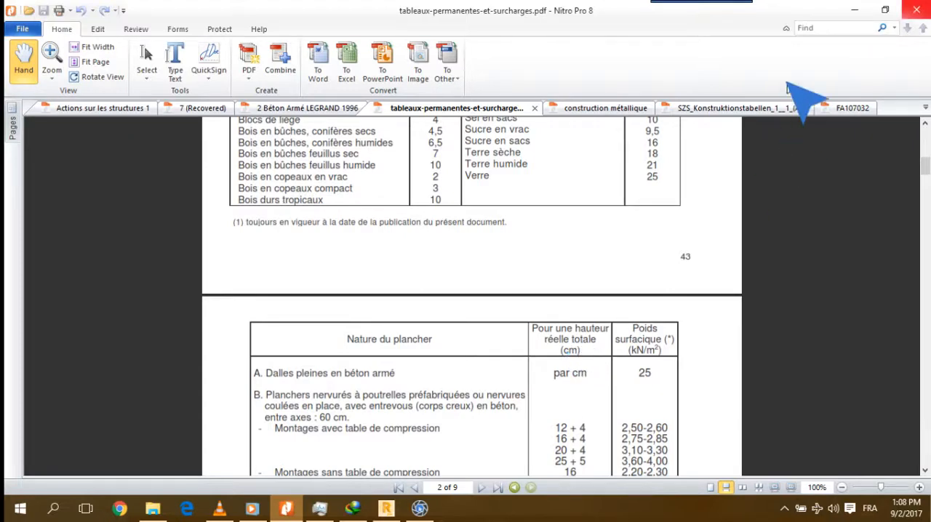
left_click(854, 10)
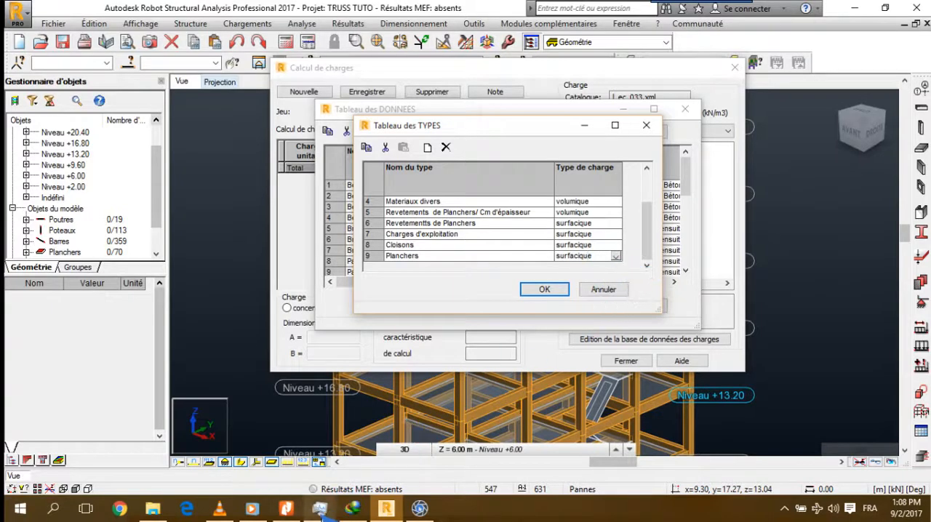
left_click(408, 503)
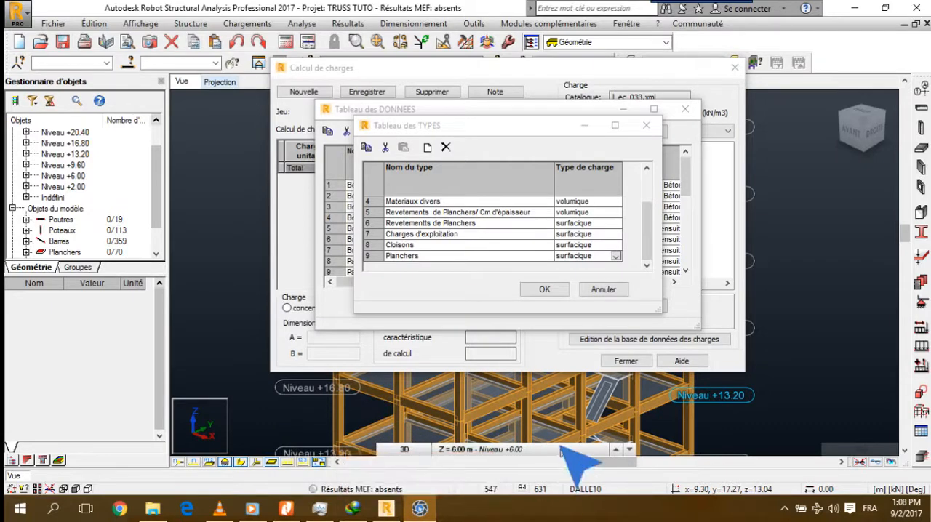
left_click(615, 257)
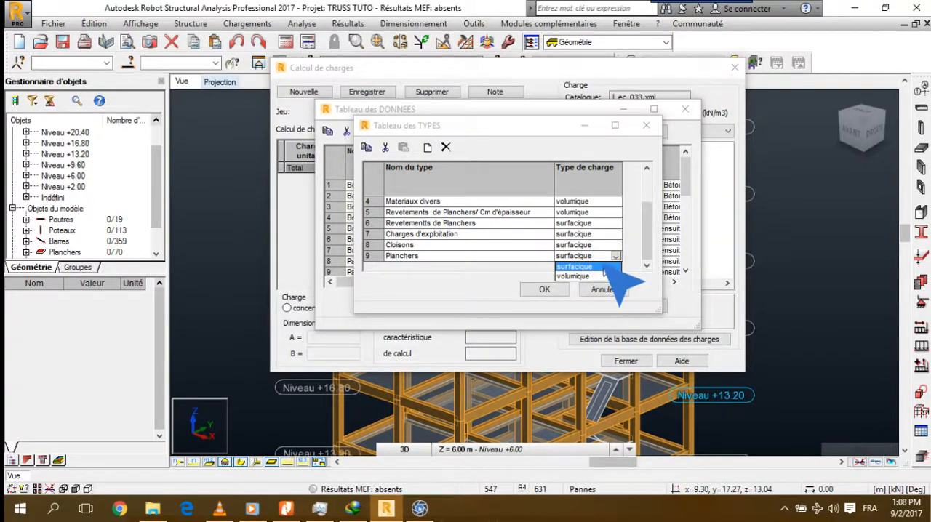
left_click(604, 267)
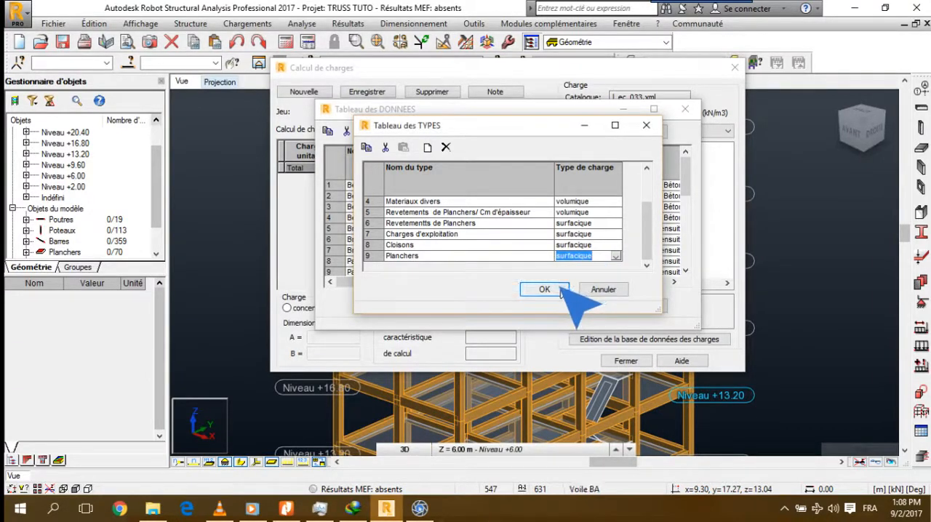
Rename the new Planchers type in the types table as Planchers/ cm d'épaisseur
left_click(422, 256)
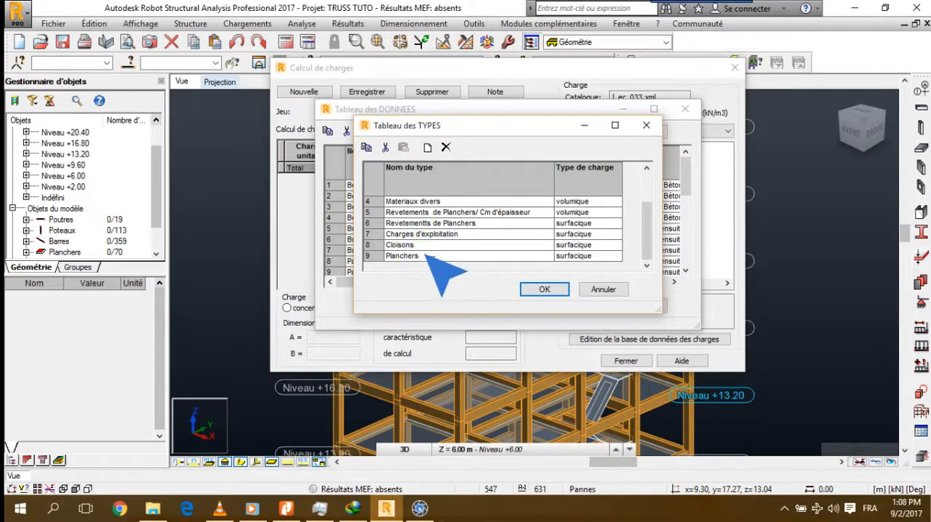
type("1")
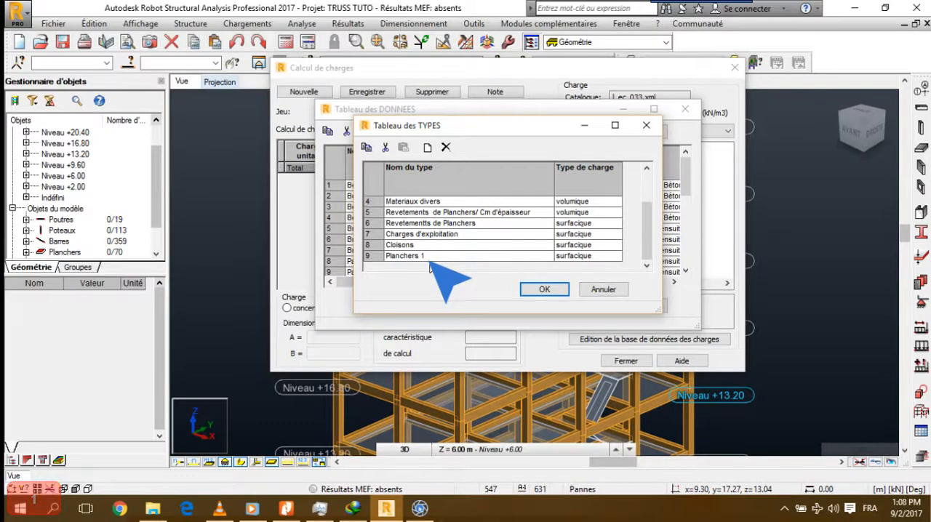
key("BackSpace")
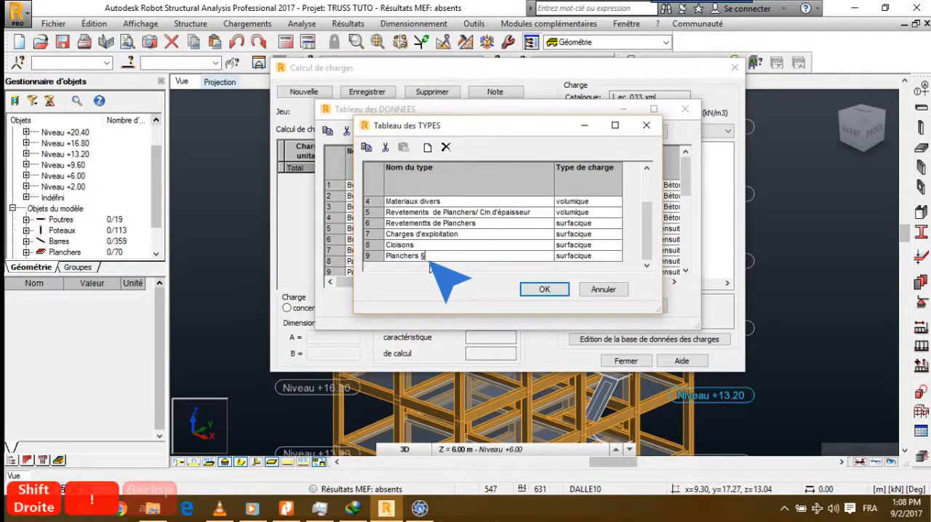
key("BackSpace")
key("BackSpace")
type("/")
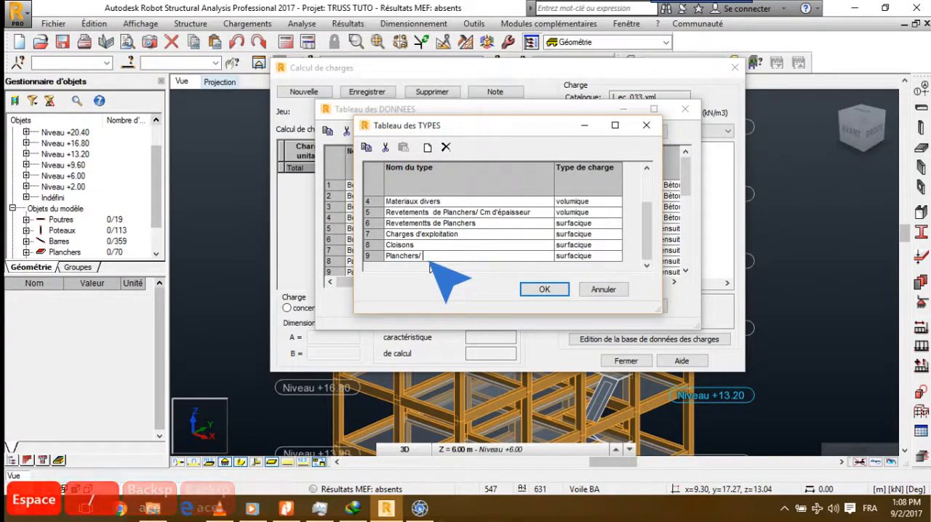
type(" cm d")
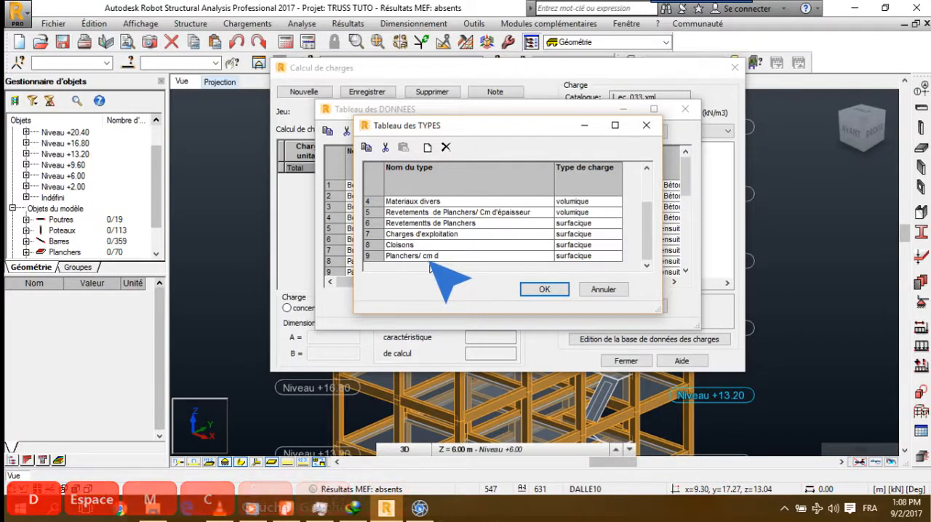
type("'épaisseur")
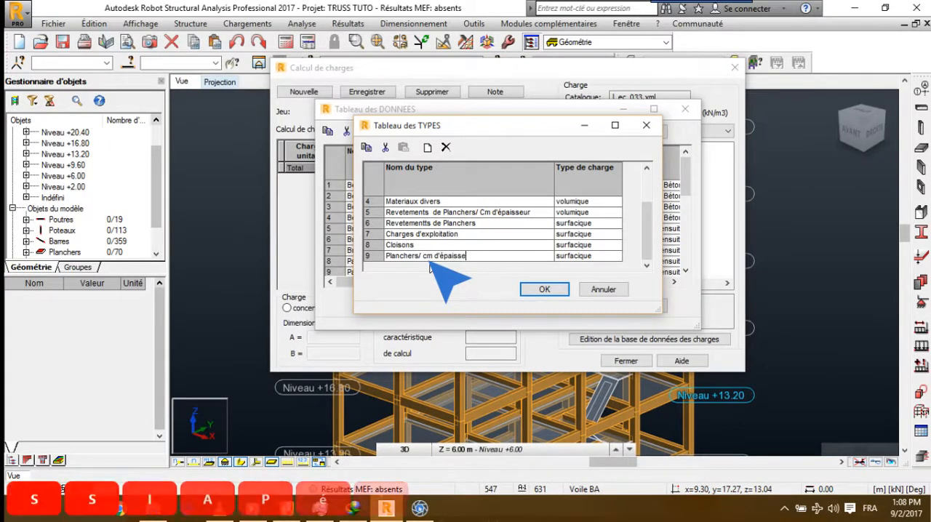
Set the kind of load of the Planchers/ cm d'épaisseur type to volumique and accept the types table
mouse_move(374, 505)
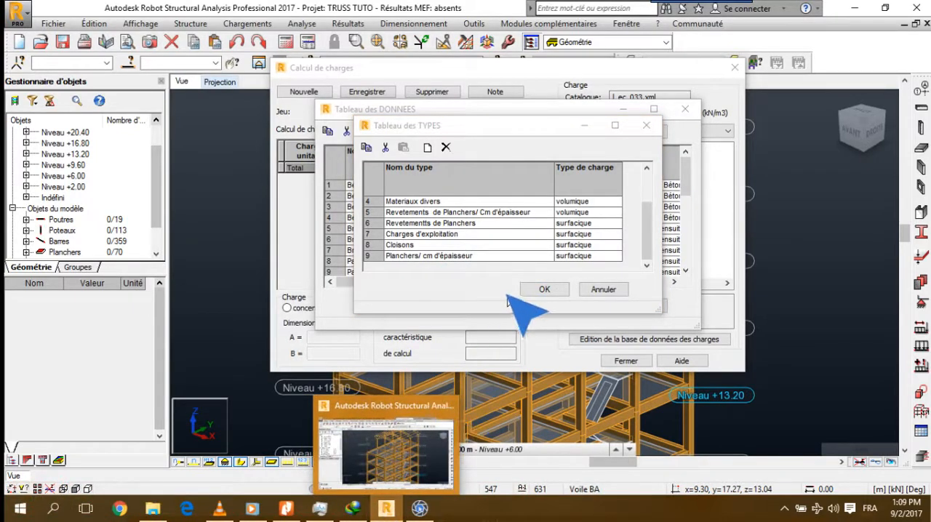
left_click(600, 256)
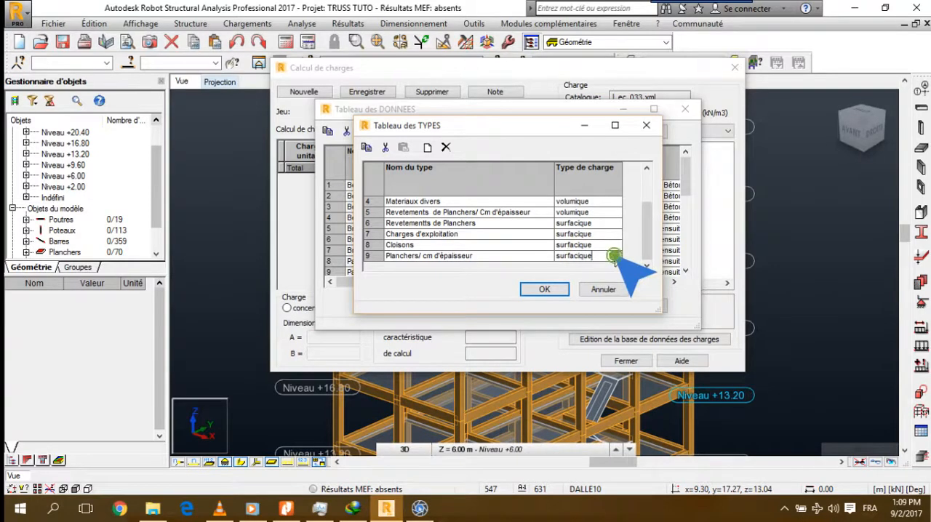
left_click(616, 256)
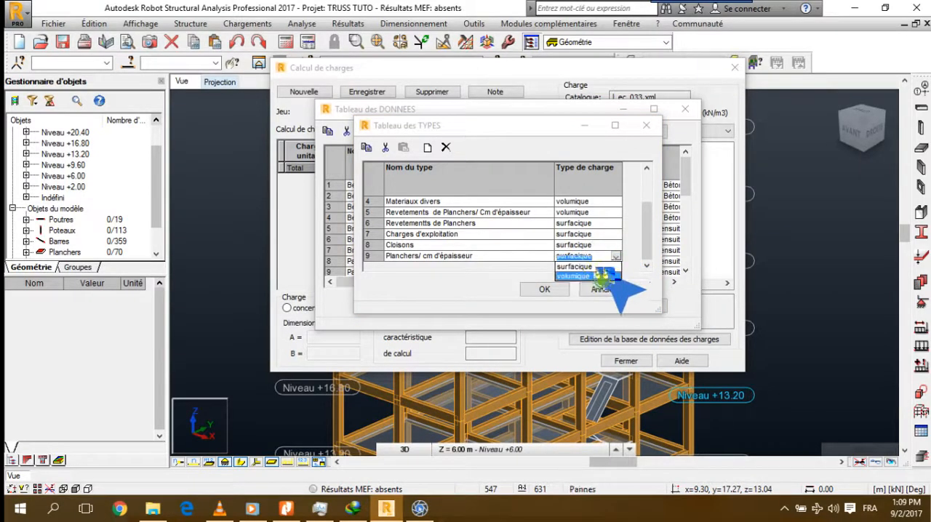
left_click(589, 276)
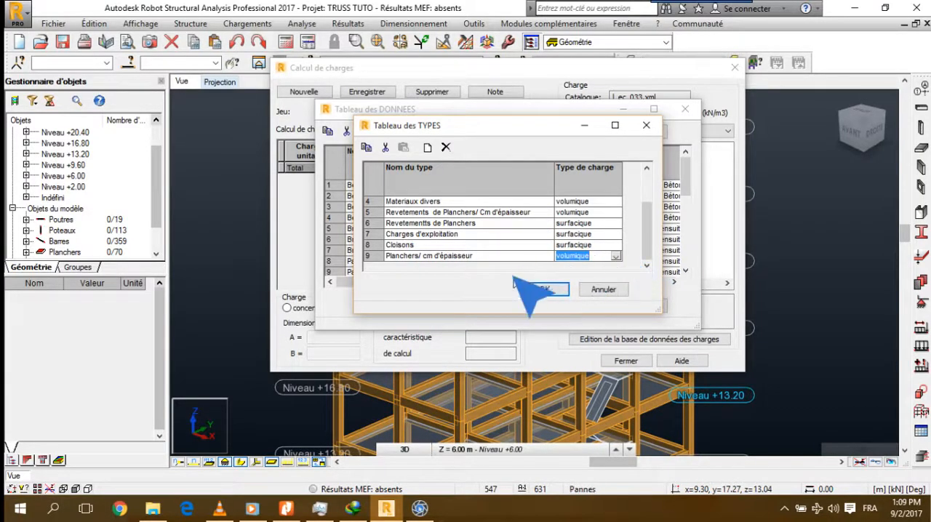
left_click(543, 290)
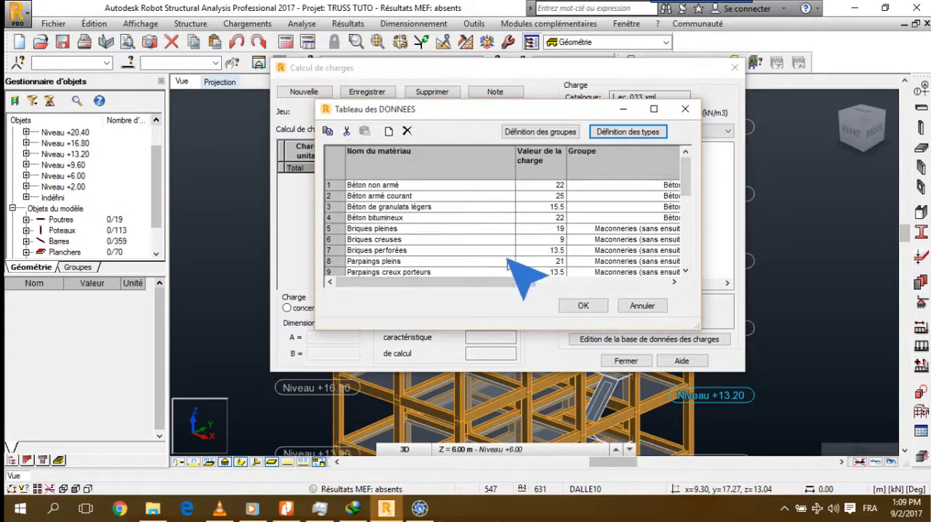
Open the groups table, check the floor table in tableaux-permanentes-et-surcharges.pdf, and add a new empty group in Robot Structural Analysis
left_click(537, 132)
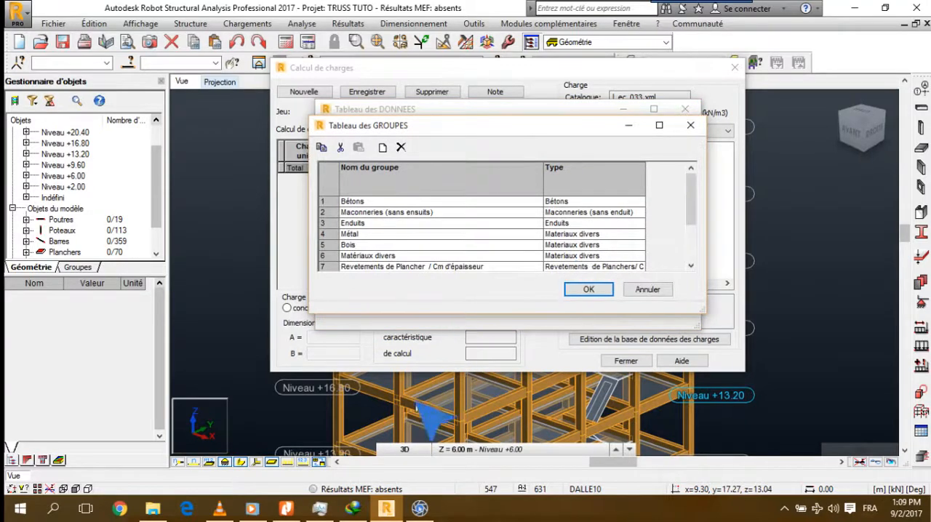
left_click(288, 507)
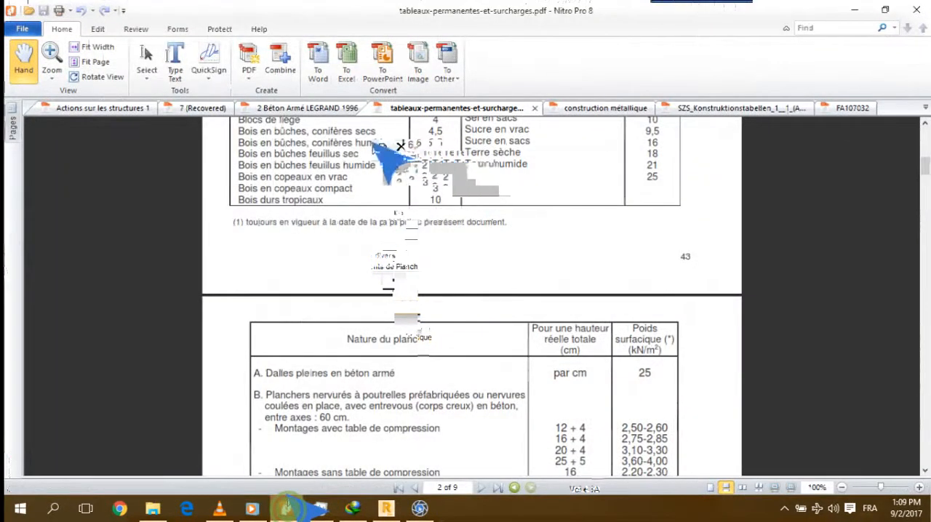
key("alt+Tab")
left_click(383, 147)
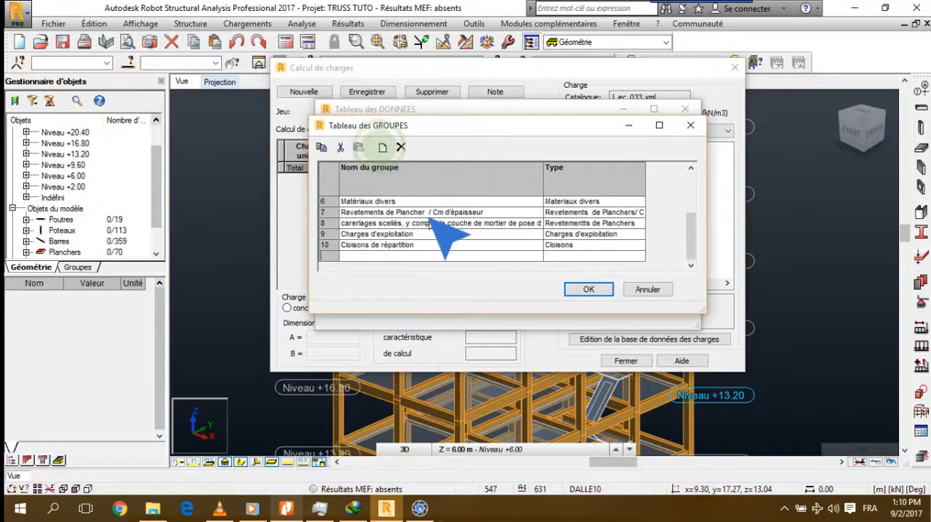
left_click(366, 255)
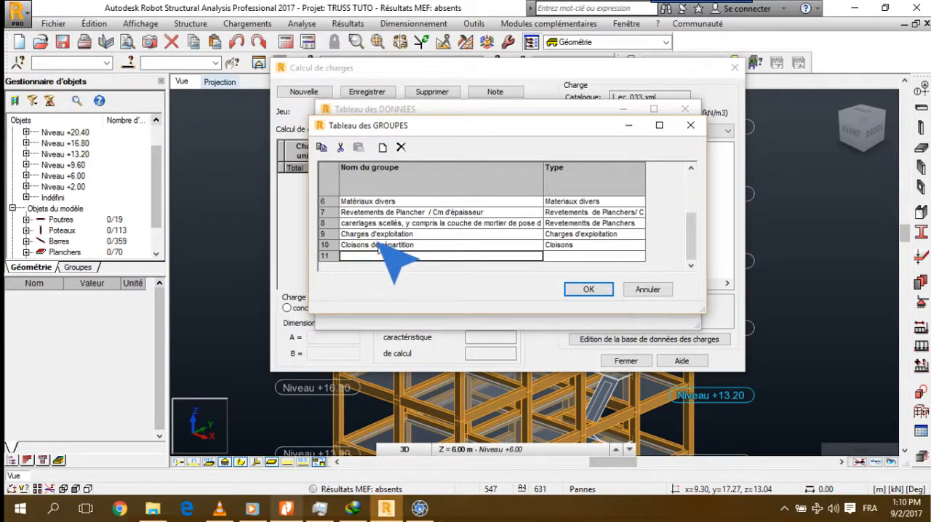
type("Da")
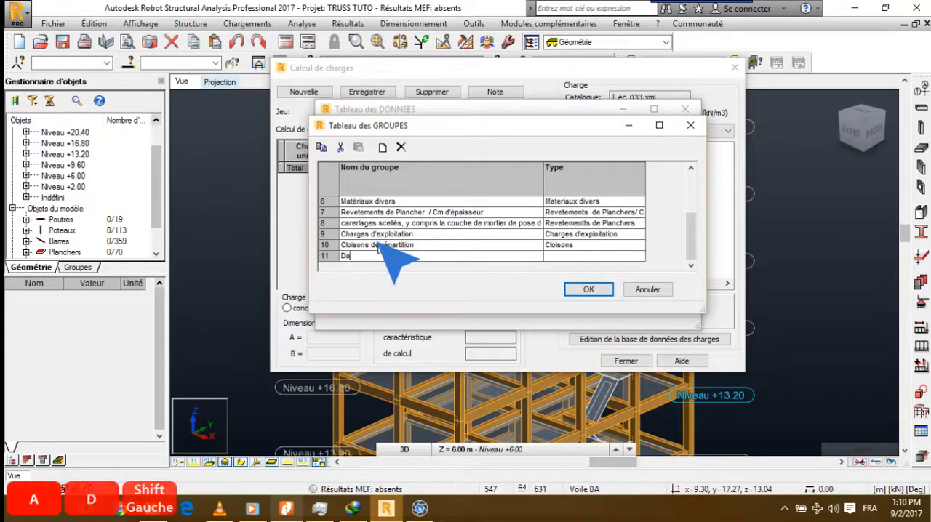
type("lles")
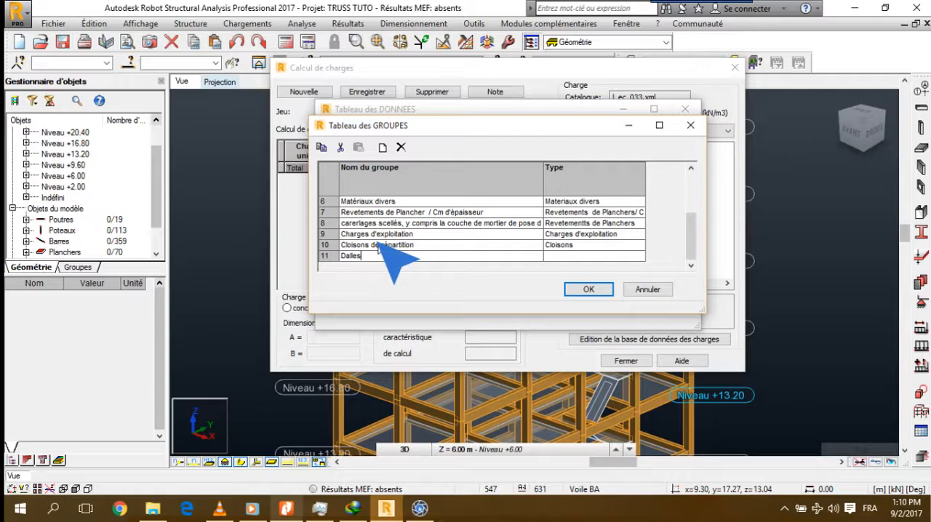
key("BackSpace")
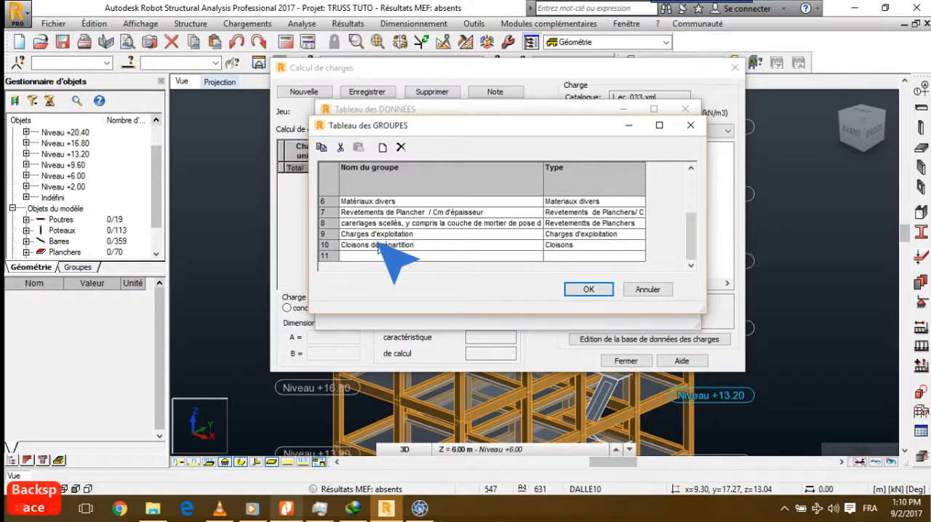
Name the new group Planchers par cm d'épaisseur
type("Planc")
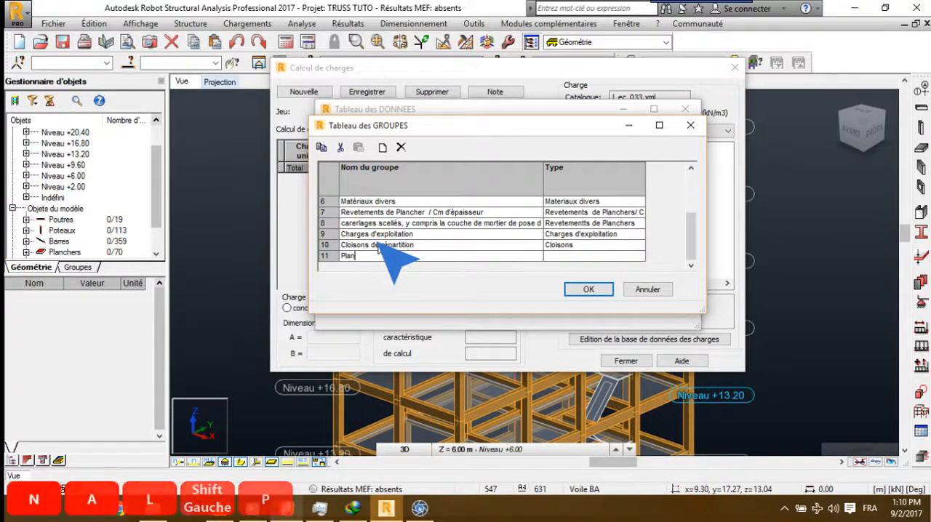
key("BackSpace")
key("BackSpace")
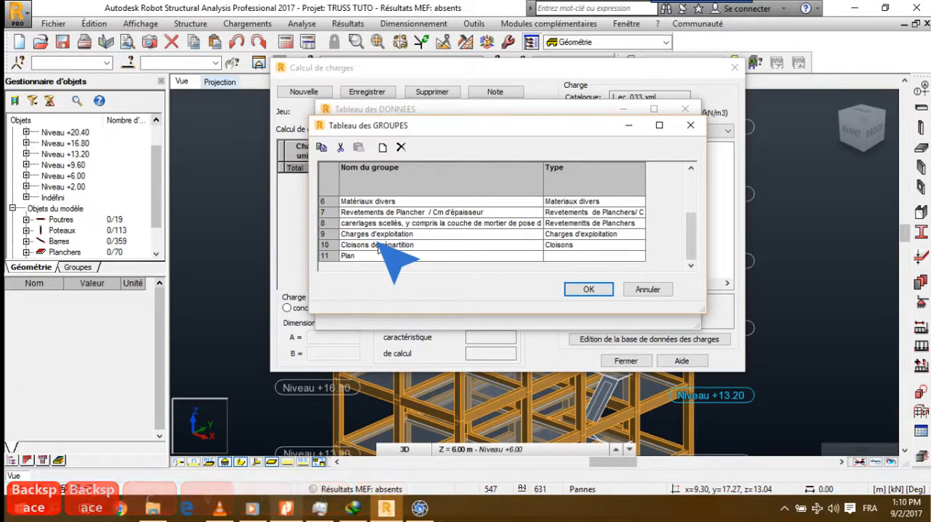
type("ncher s")
key("BackSpace")
key("BackSpace")
type("s ")
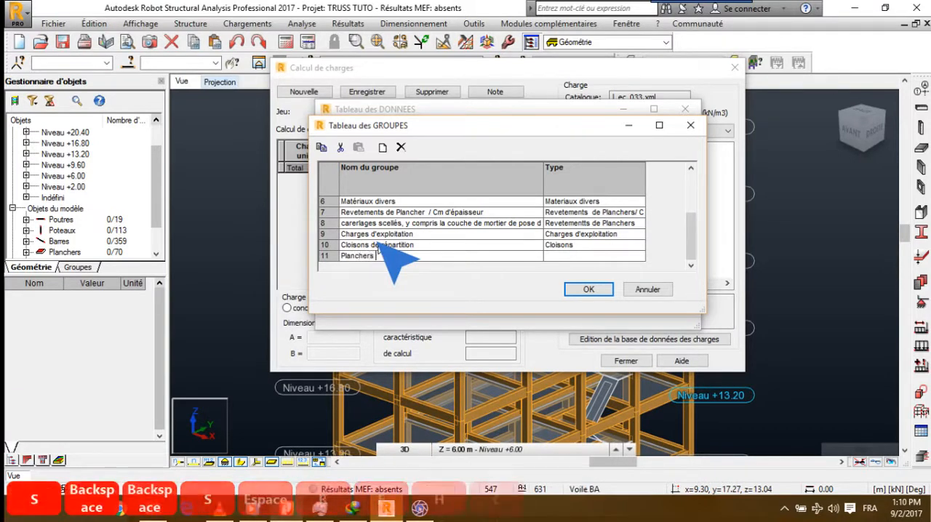
type("par cm d'")
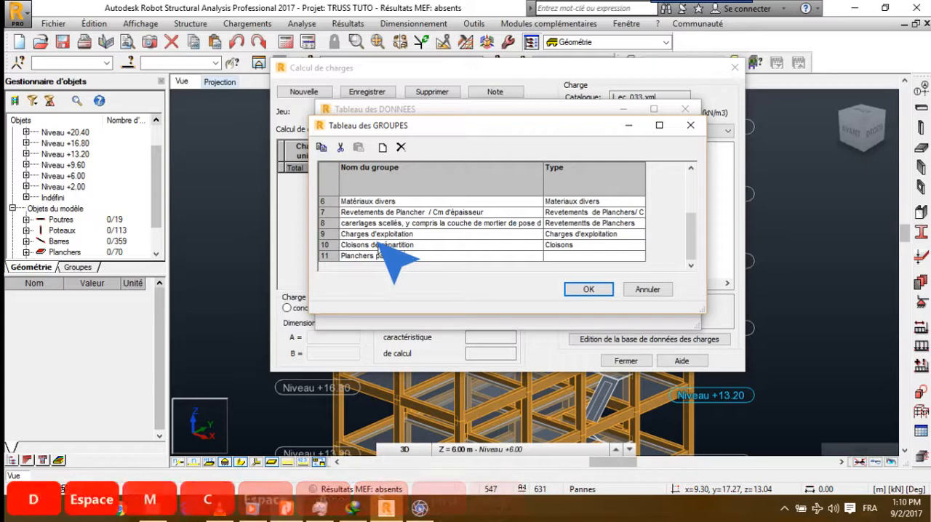
type("épaisseur")
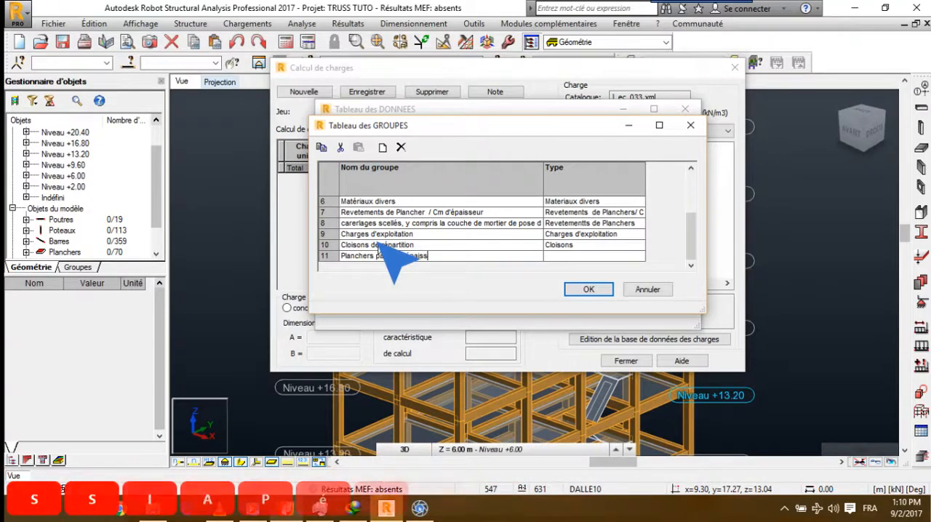
Assign the type Planchers/ cm d'épaisseur to the new floor group and accept the groups table
left_click(590, 256)
left_click(637, 256)
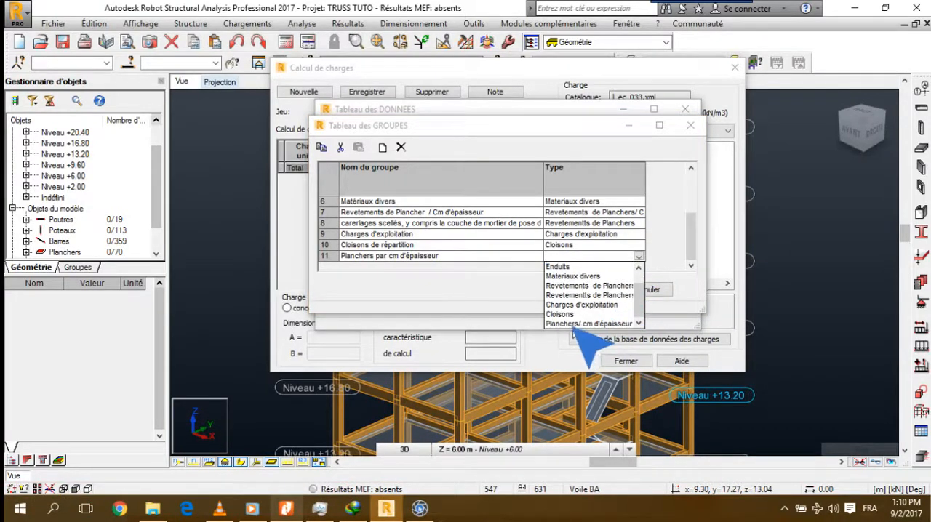
left_click(574, 325)
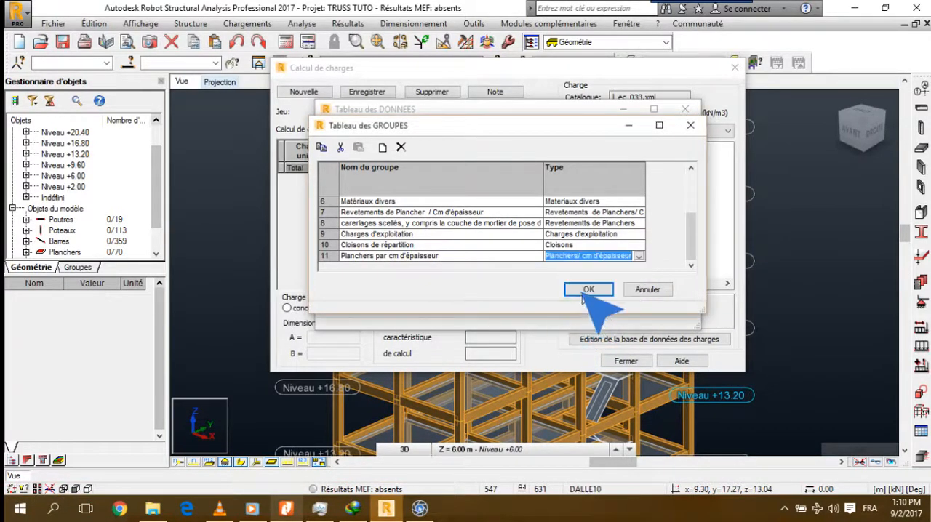
left_click(588, 290)
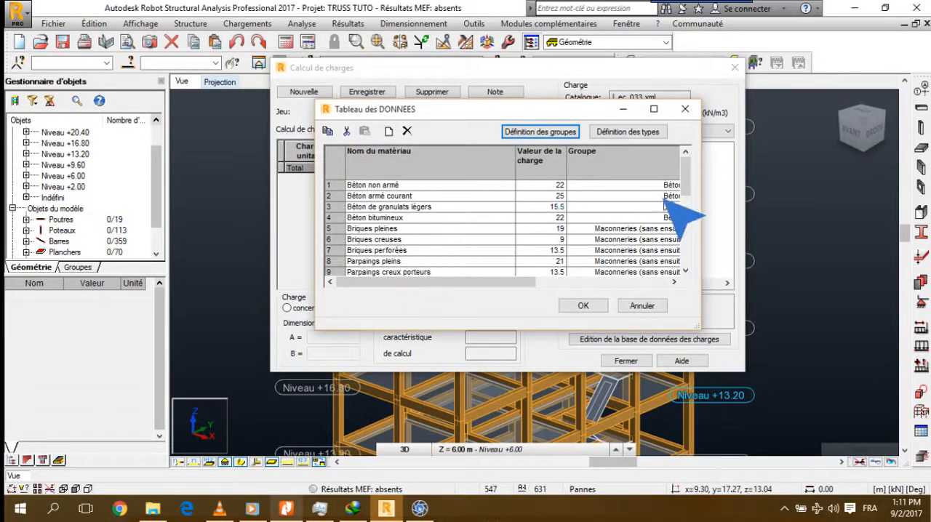
Add a new material named Dalle pleine at the end of the data table and check the solid slab entry in the Nitro Pro PDF
left_click_drag(683, 173, 691, 264)
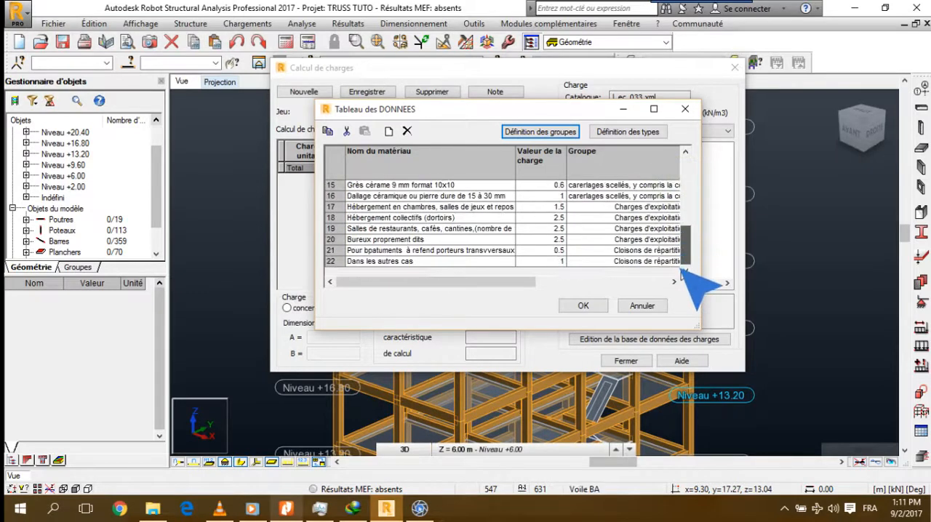
left_click(389, 132)
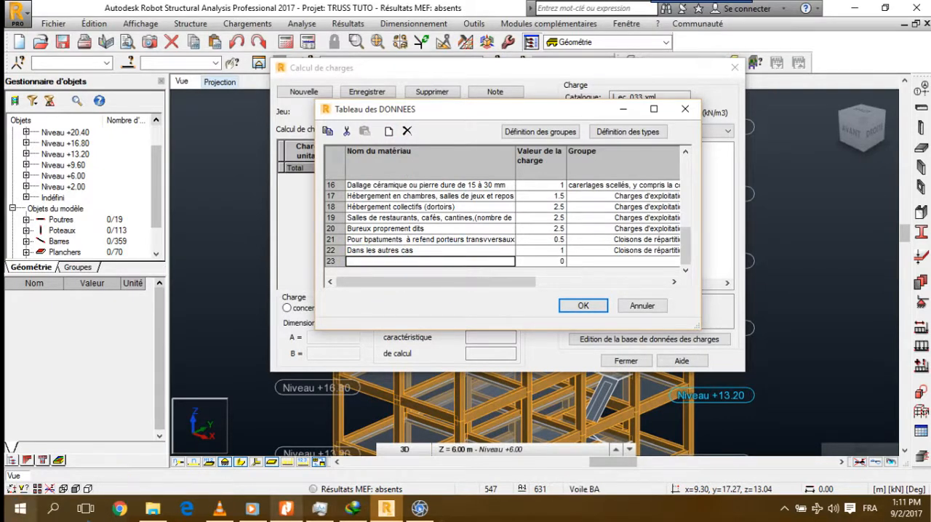
left_click(385, 509)
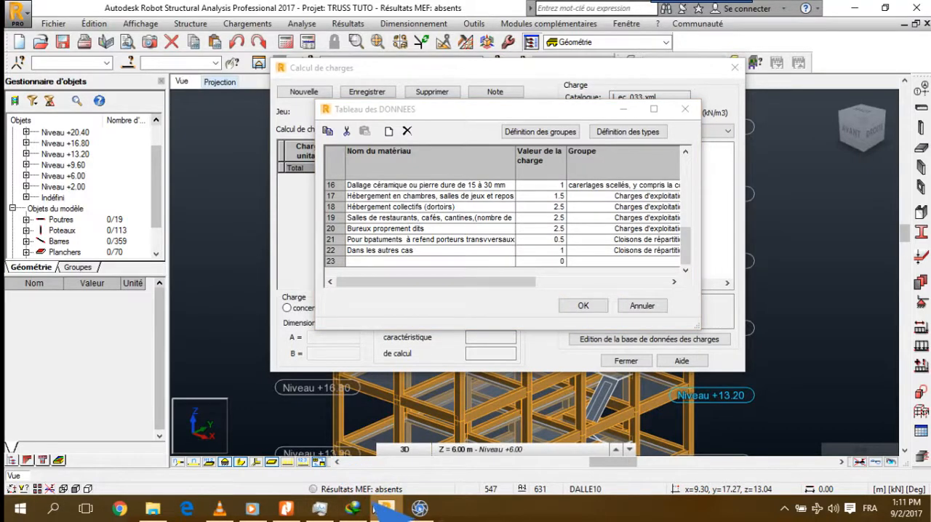
left_click(461, 262)
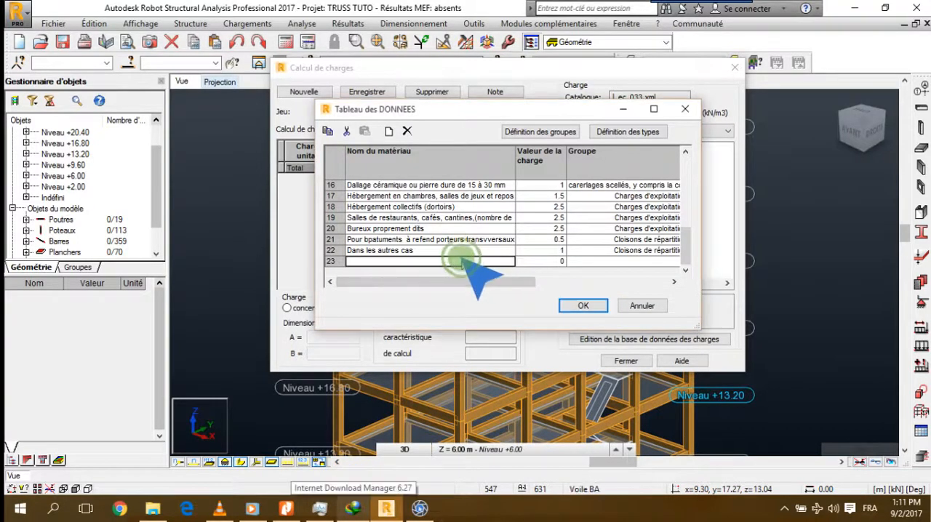
type("ad")
key("BackSpace")
key("BackSpace")
key("BackSpace")
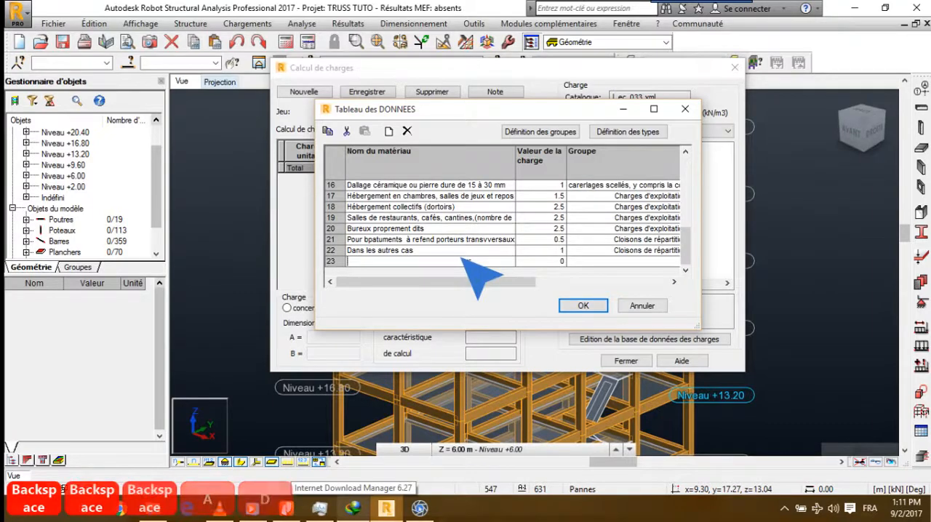
type("Dalle ")
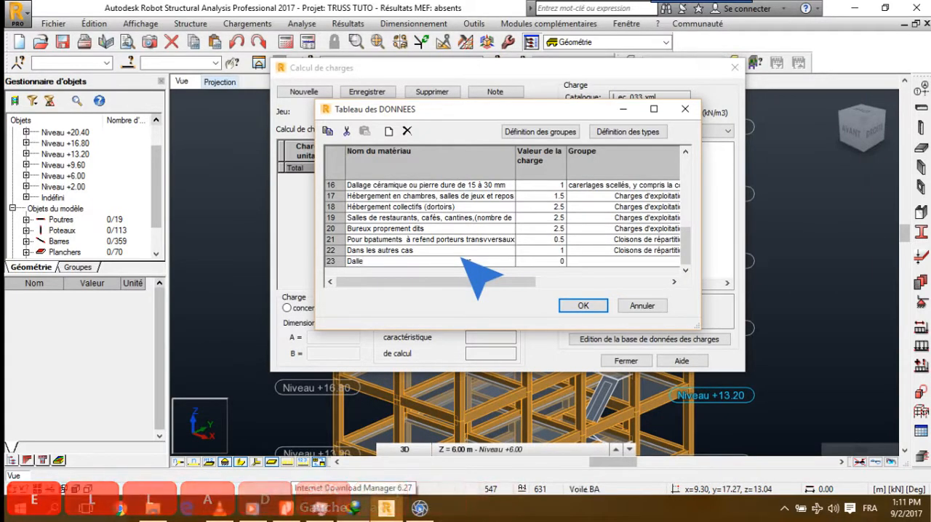
type("pleine")
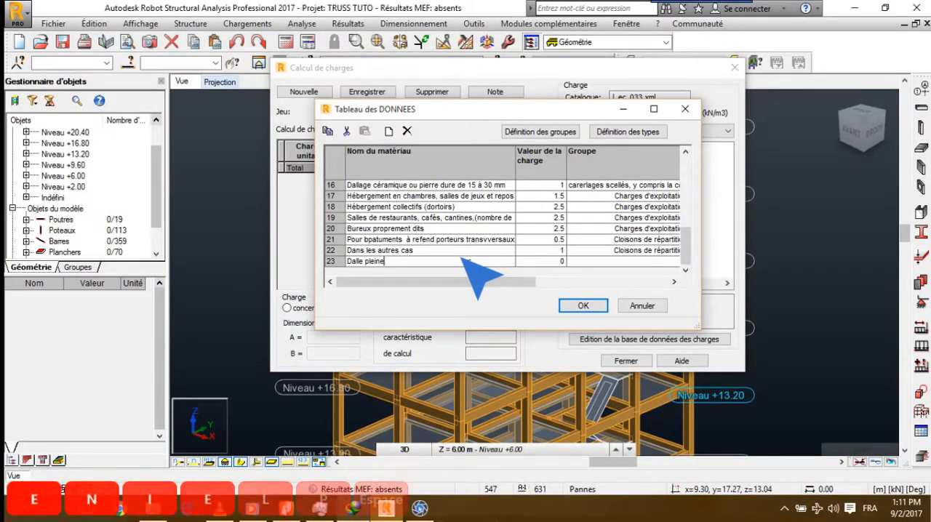
left_click(286, 509)
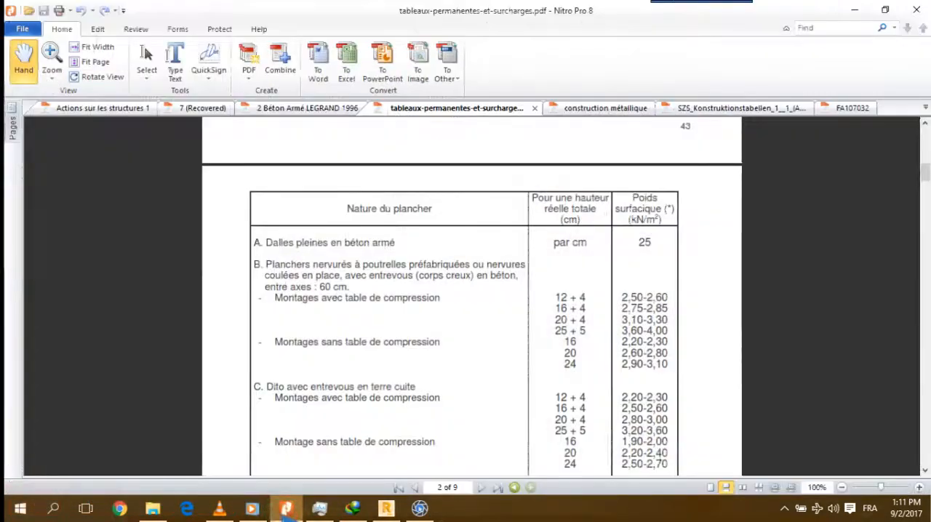
left_click(285, 509)
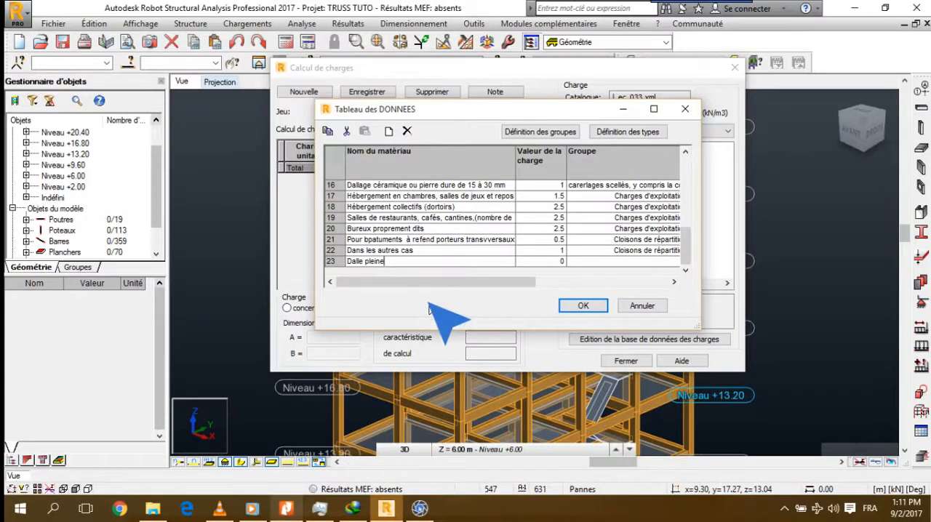
Complete the new material's name as Dalle pleine en béton armé
type("en ")
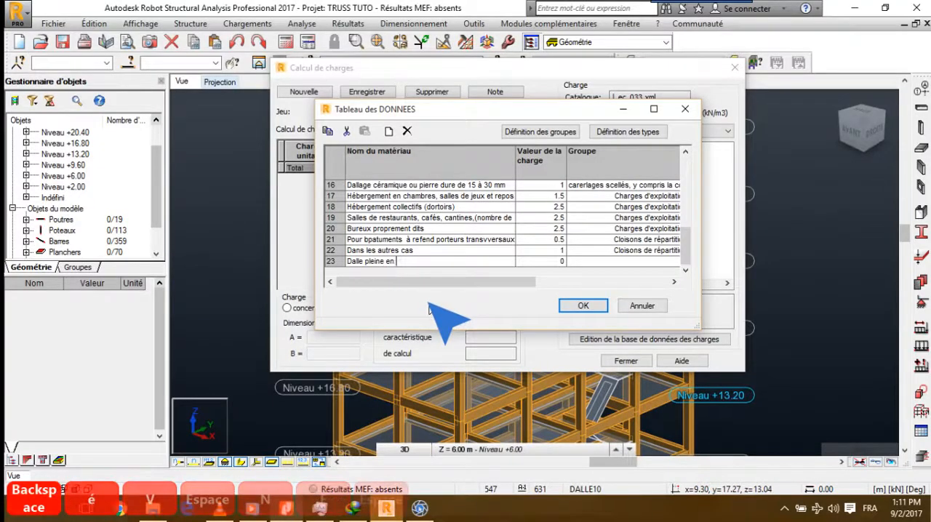
type("béton armé")
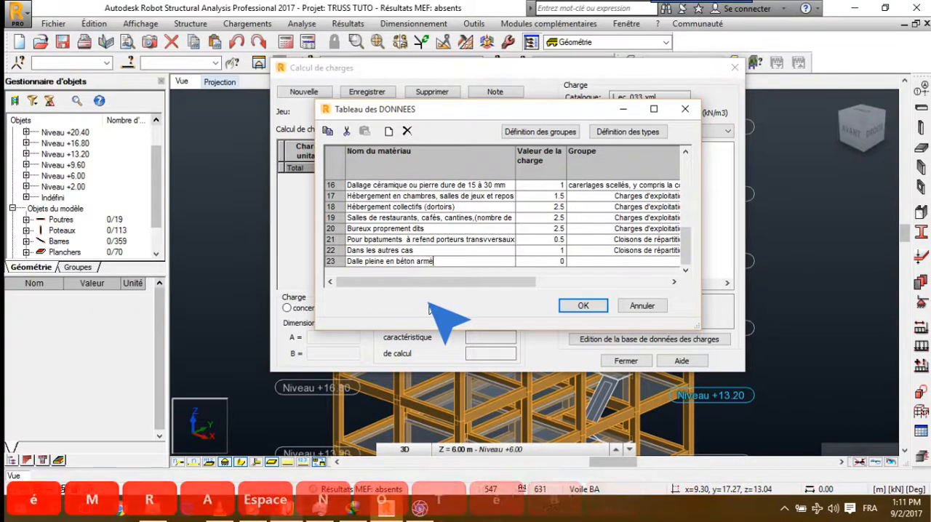
left_click(557, 261)
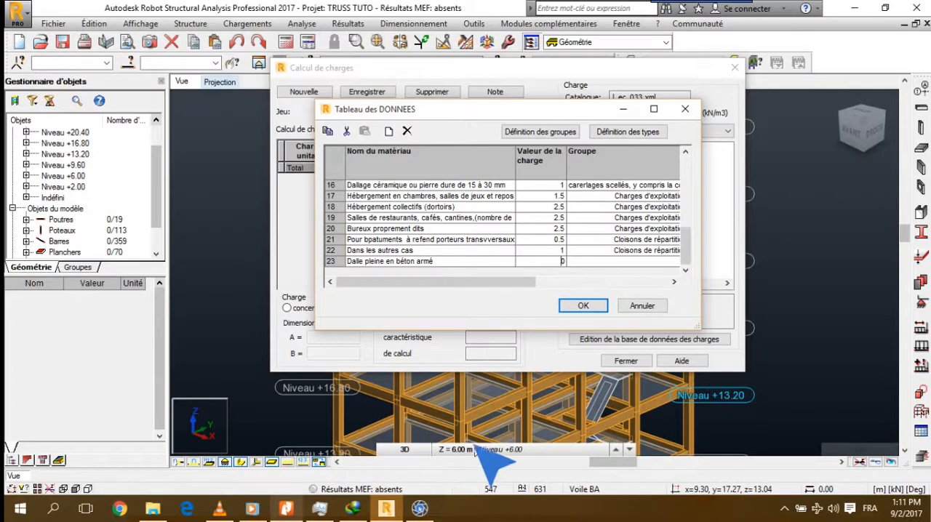
left_click(419, 508)
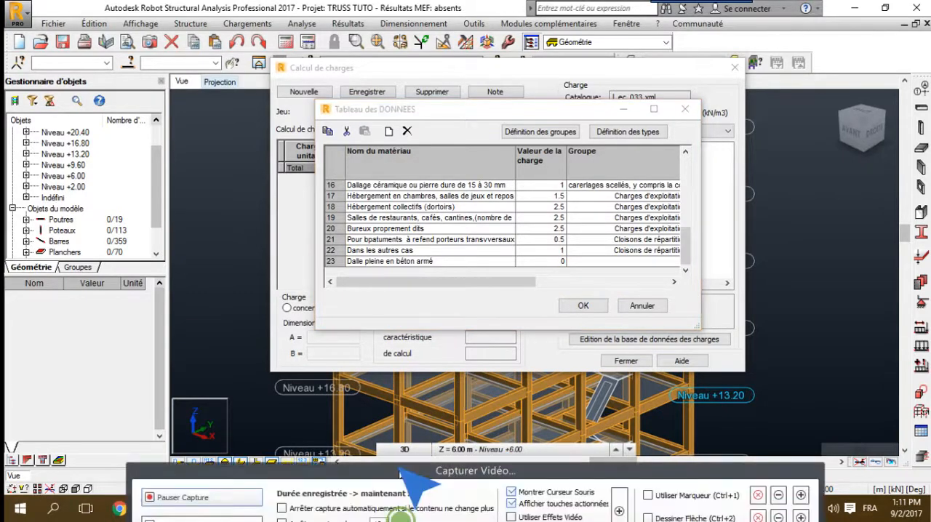
left_click(314, 431)
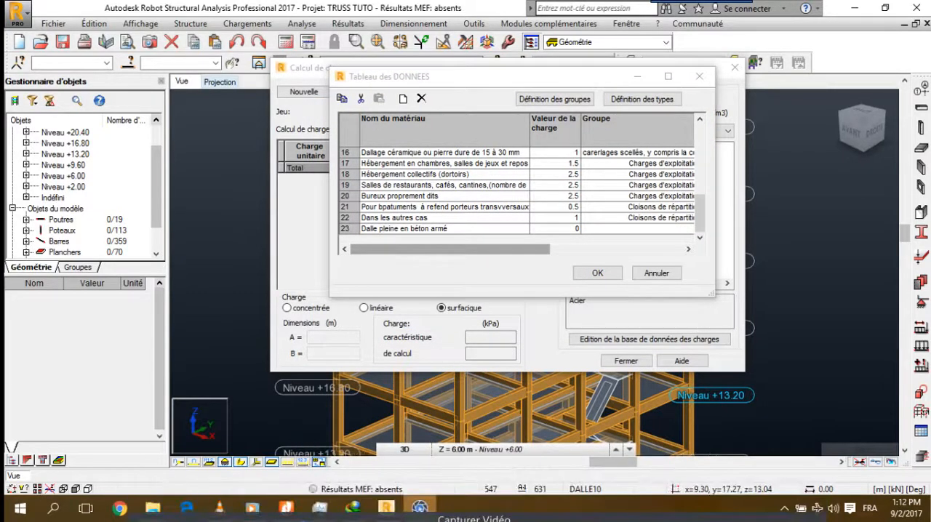
Check the solid slab weight in the Nitro Pro PDF and set the load value of Dalle pleine en béton armé to 25
left_click(286, 509)
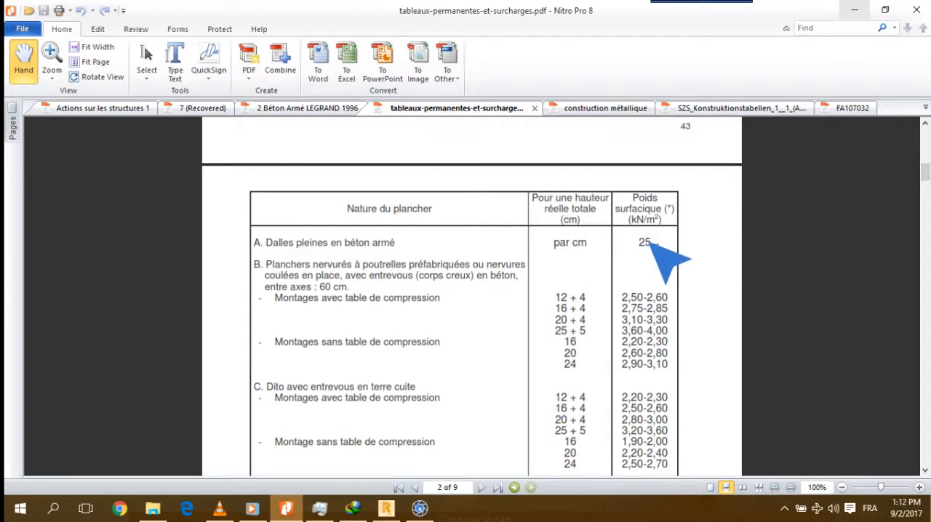
left_click(853, 9)
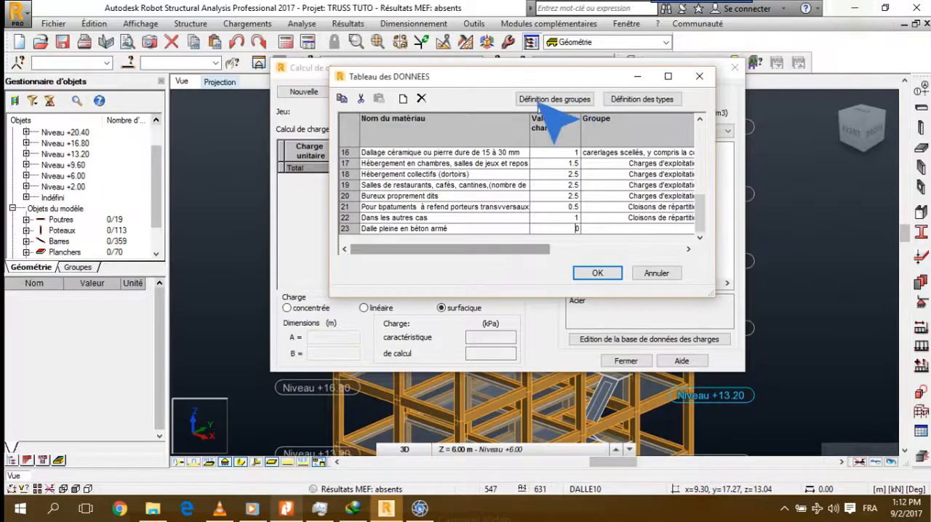
left_click_drag(507, 75, 476, 192)
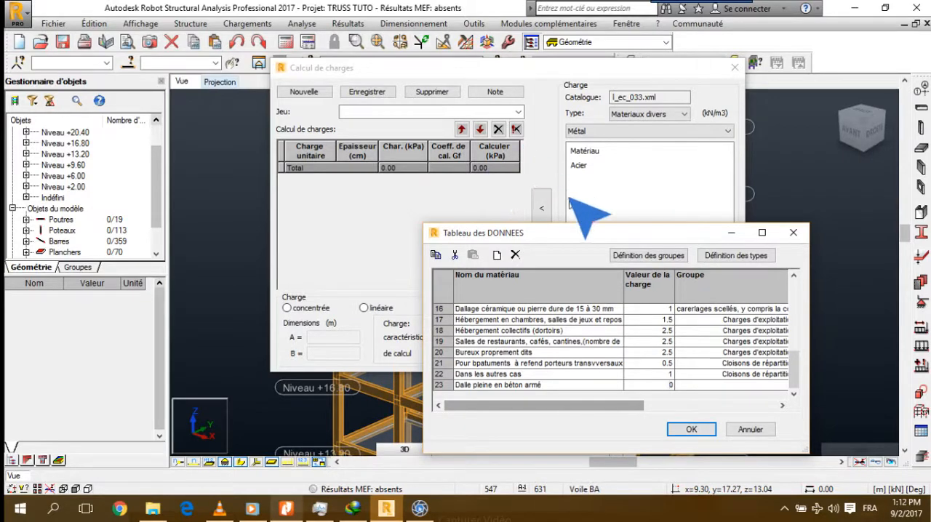
left_click_drag(574, 233, 577, 112)
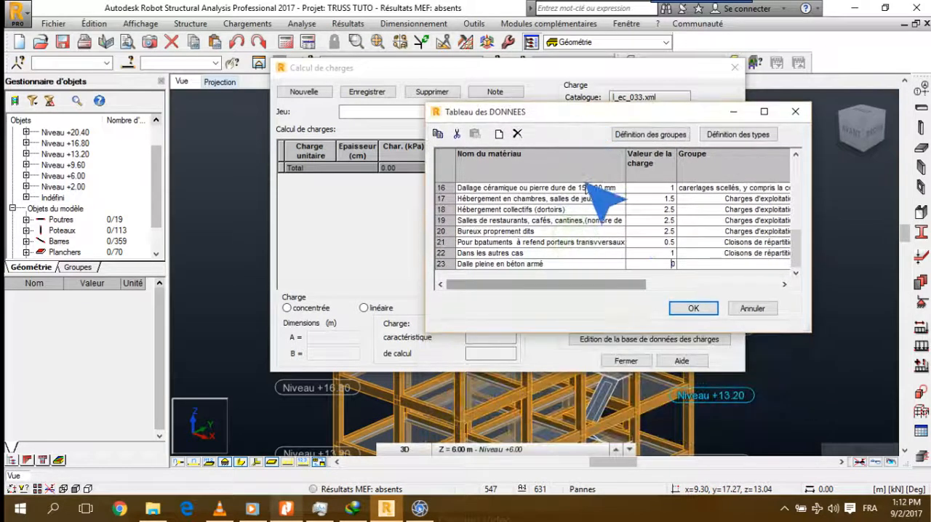
left_click(653, 264)
key("Right")
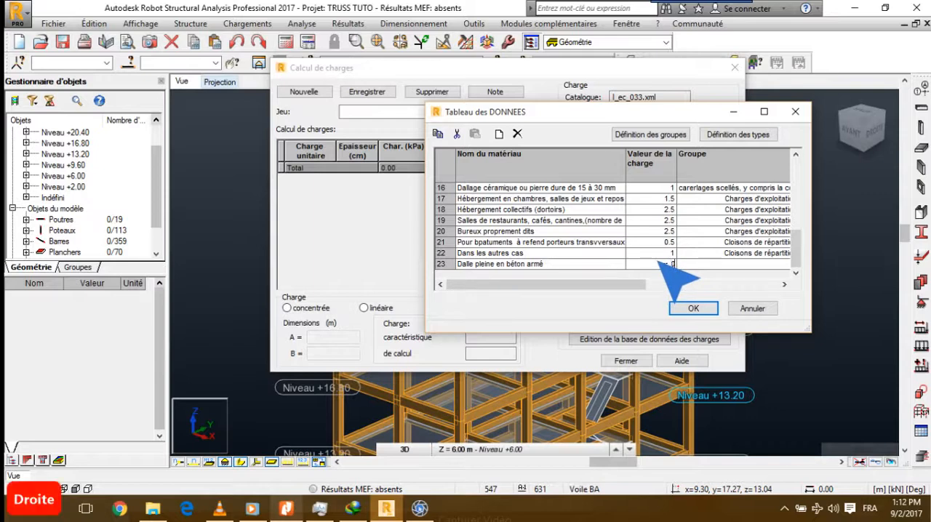
key("BackSpace")
type("25")
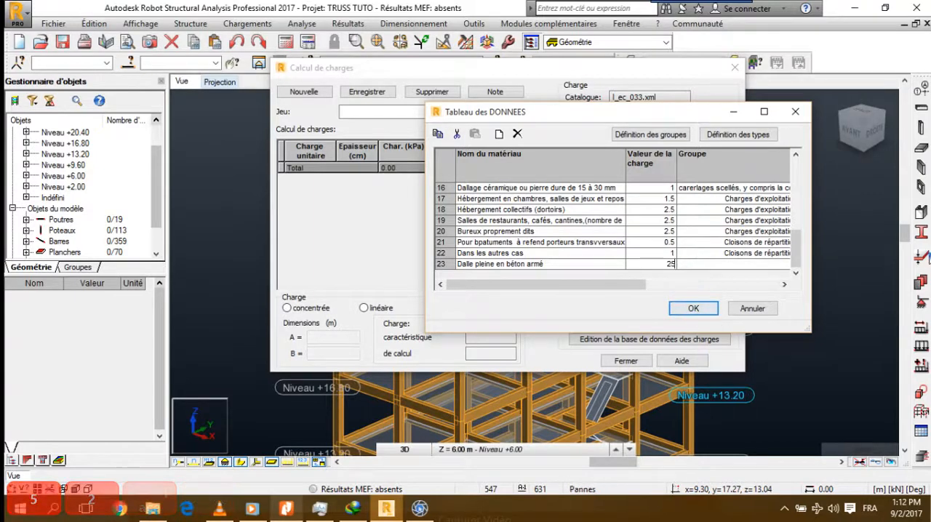
Assign the group Planchers par cm d'épaisseur to Dalle pleine en béton armé and set its calculation coefficient to 1.35
left_click(766, 264)
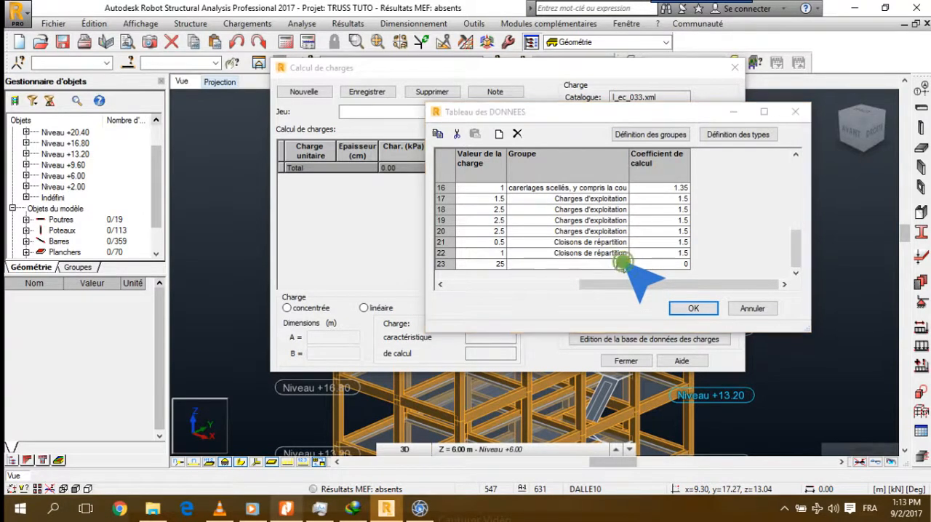
left_click(622, 265)
left_click_drag(624, 289, 634, 301)
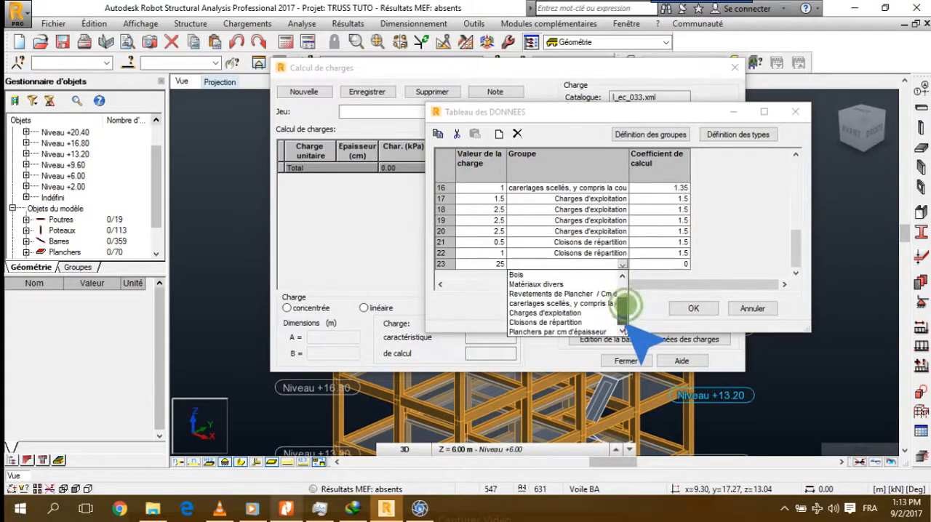
left_click(560, 332)
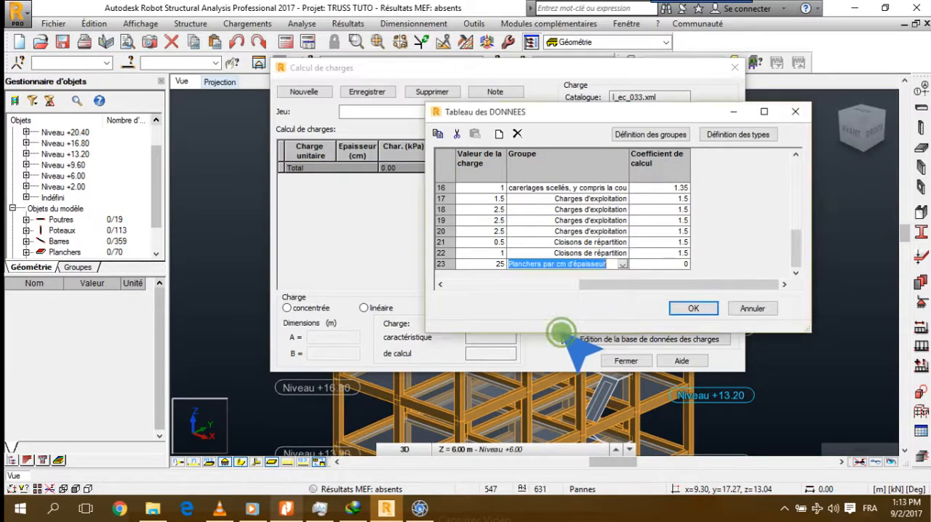
left_click(647, 264)
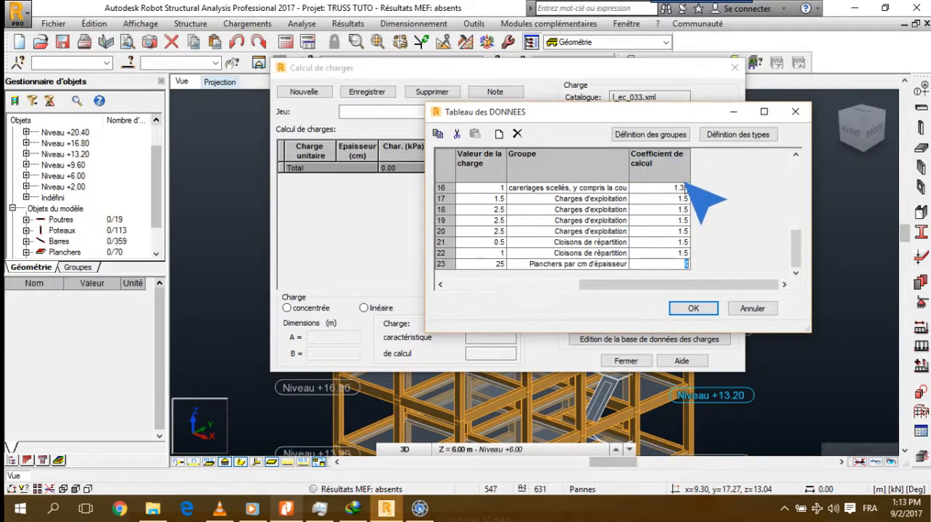
type("1.35")
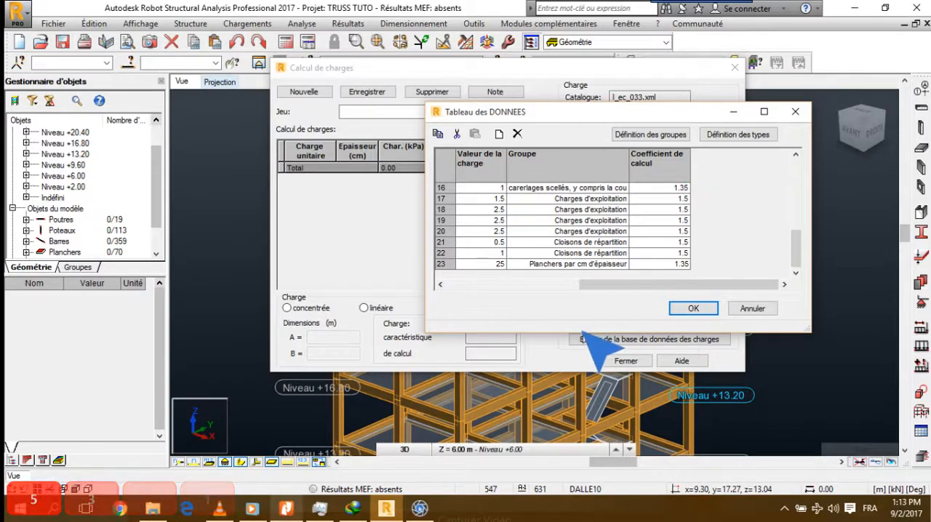
mouse_move(393, 474)
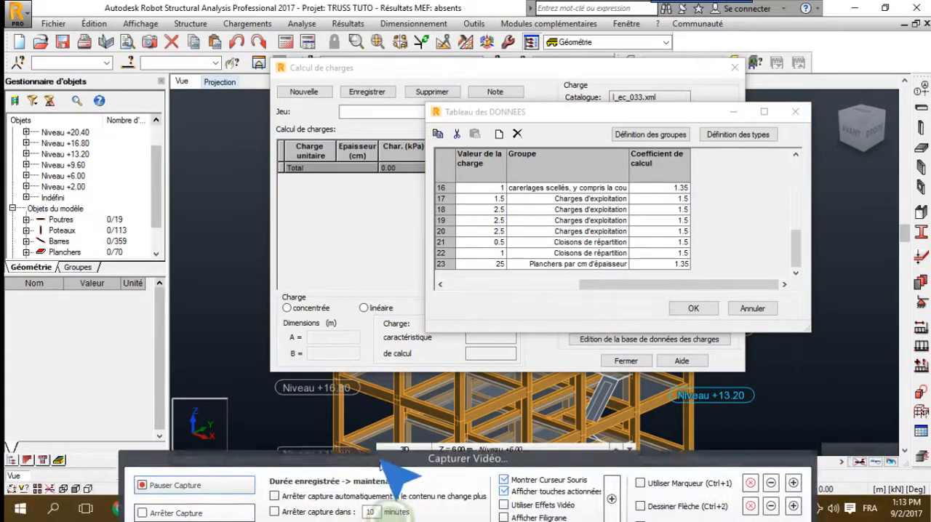
left_click(199, 474)
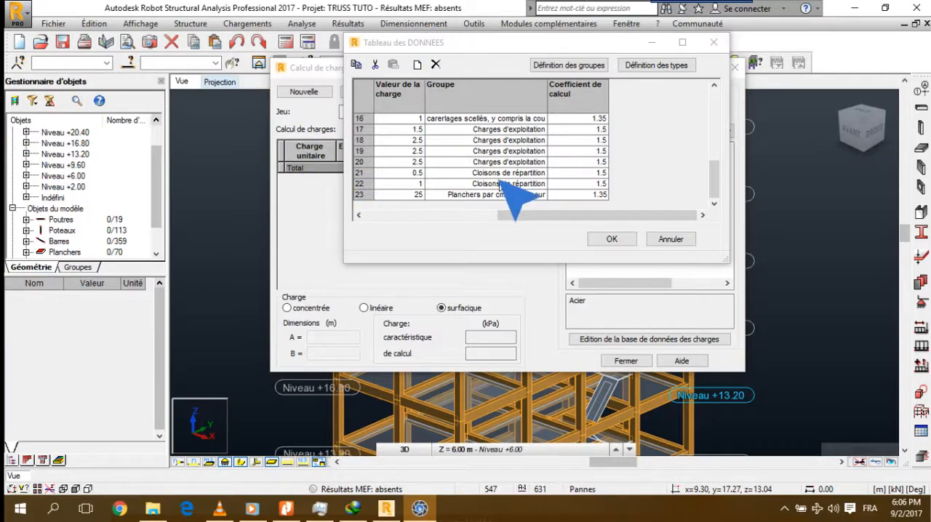
Review the data table's materials, compare them with the permanent load tables in tableaux-permanentes-et-surcharges.pdf, and return to Robot Structural Analysis
left_click_drag(564, 214, 430, 216)
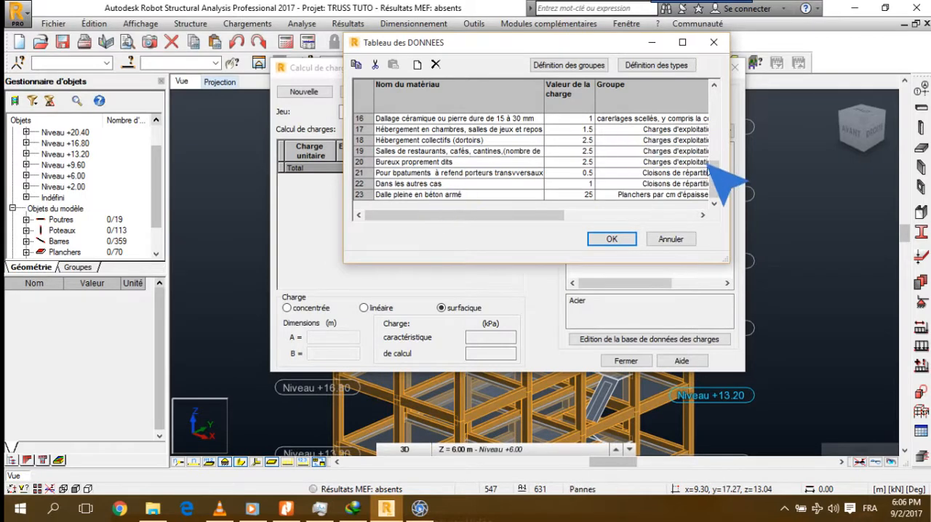
left_click_drag(711, 173, 711, 111)
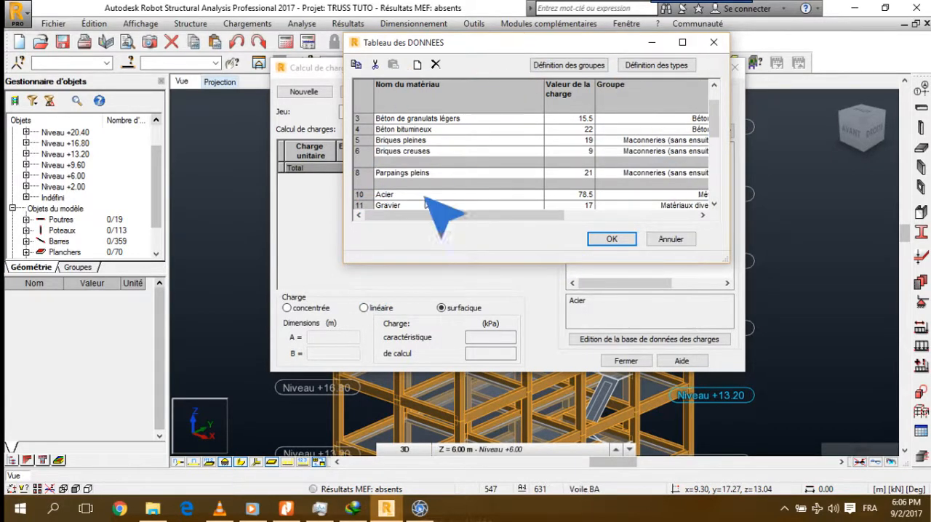
left_click(290, 511)
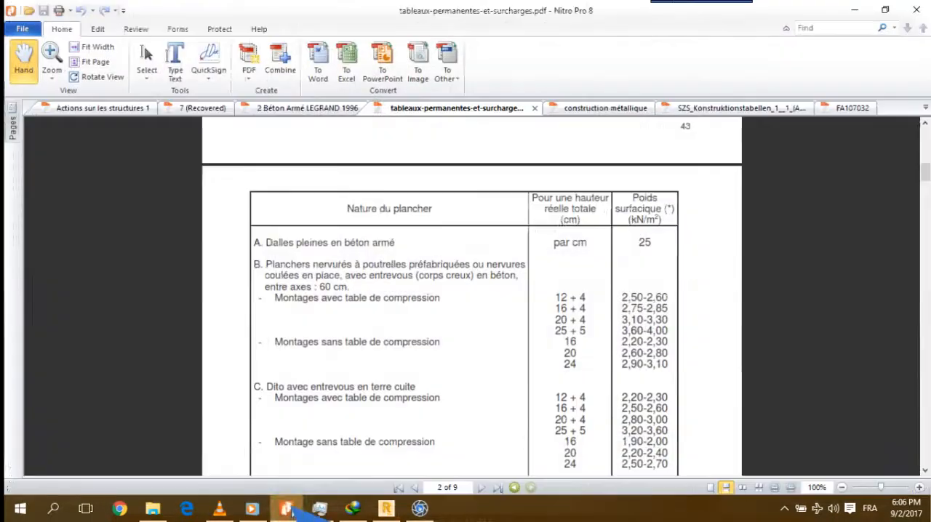
scroll(357, 399, "up", 15)
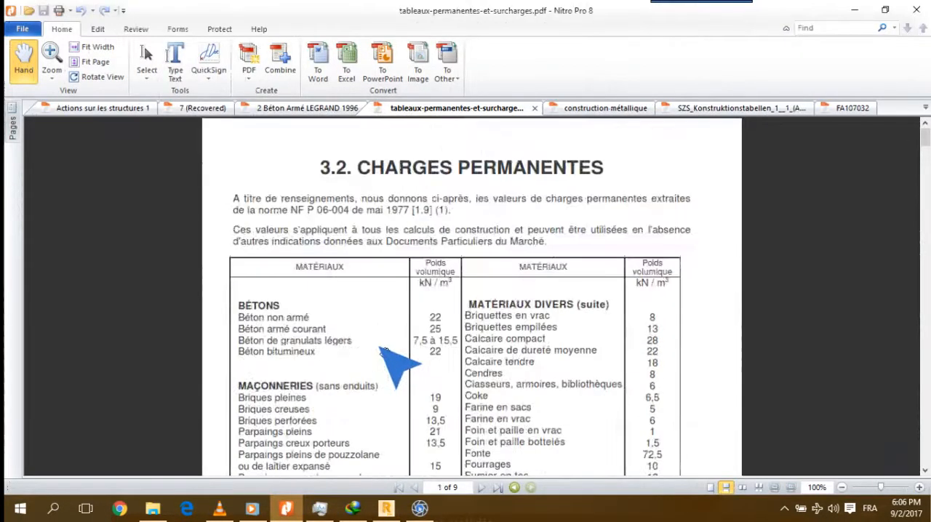
scroll(399, 363, "down", 15)
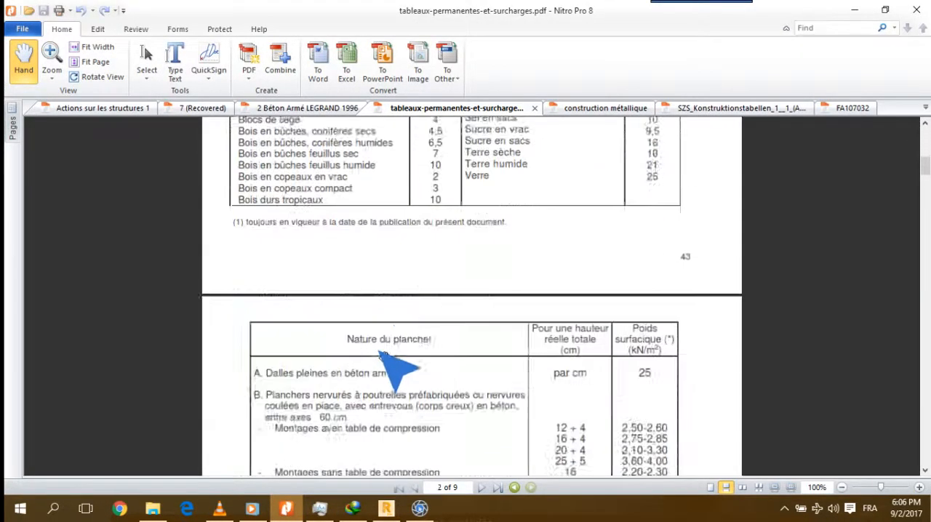
scroll(399, 356, "down", 10)
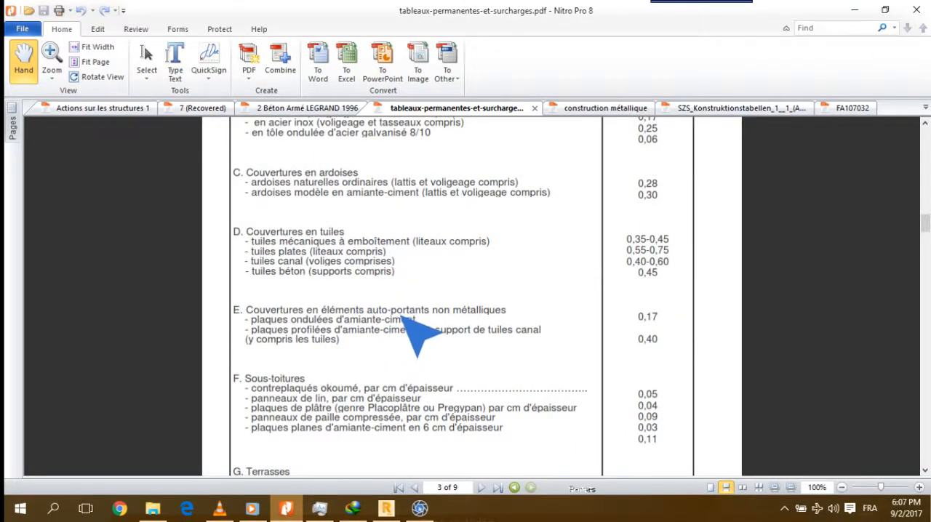
key("alt+Tab")
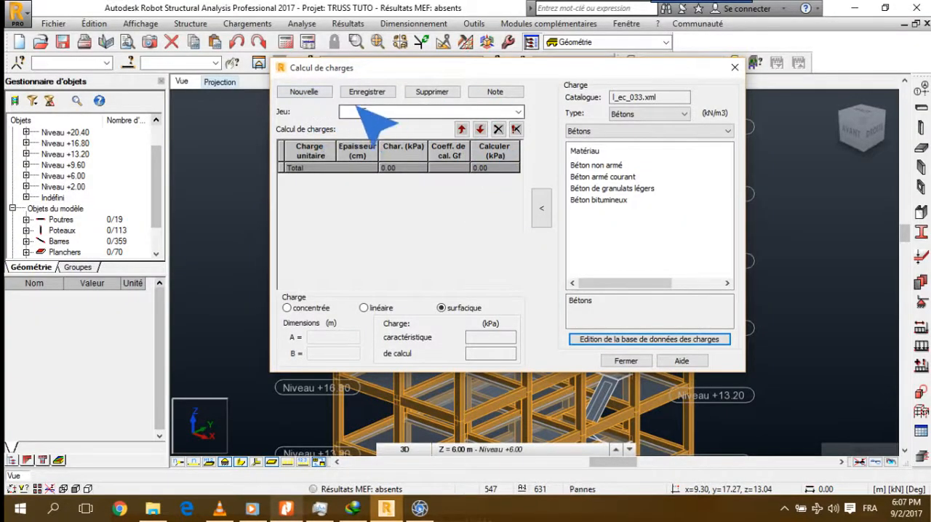
Start a new load set in the load calculation and name it Charges sur dalles
left_click_drag(338, 72, 544, 51)
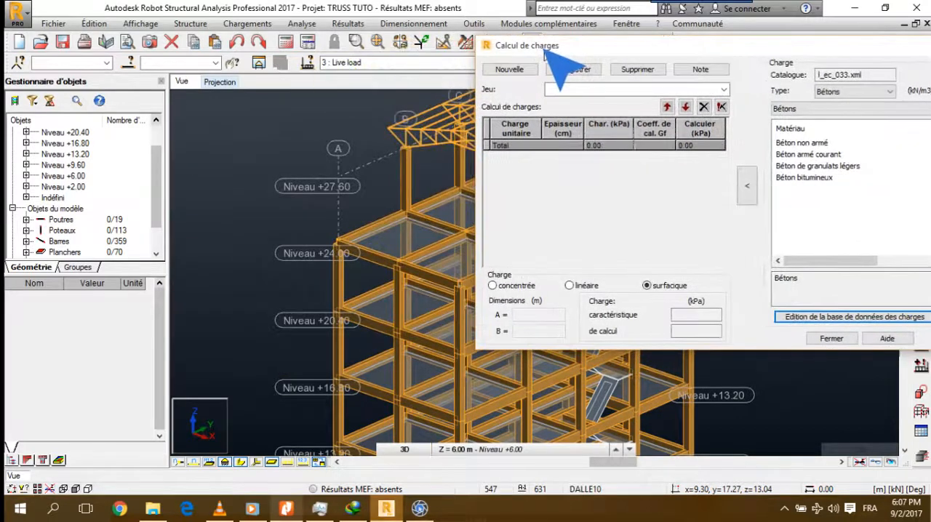
left_click(510, 70)
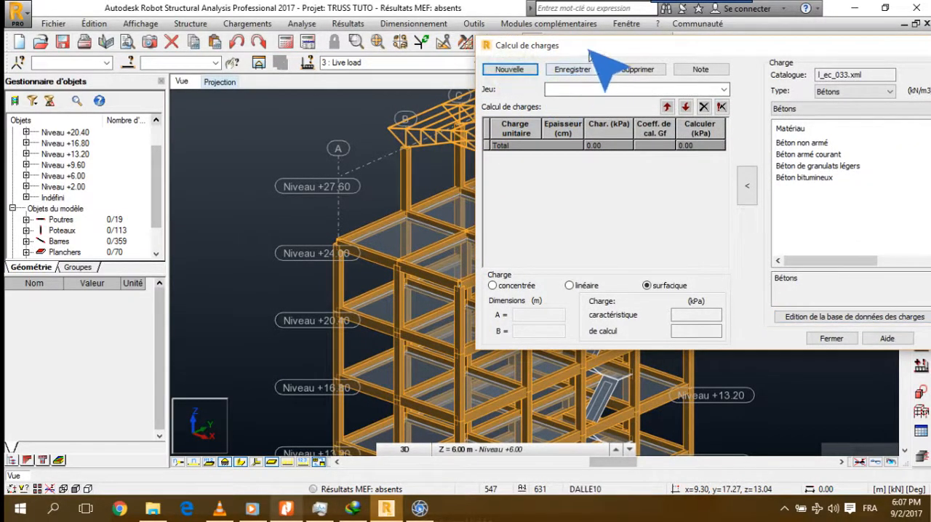
left_click_drag(590, 51, 516, 56)
left_click(506, 93)
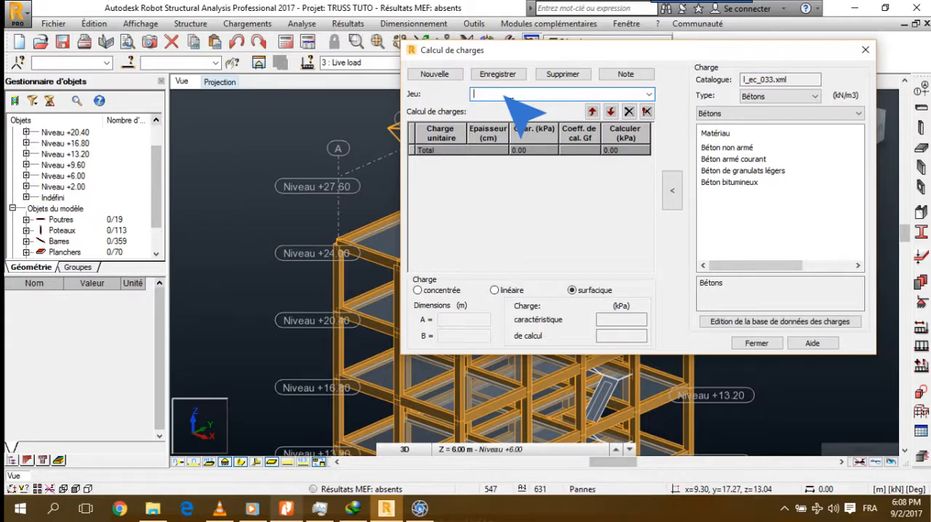
type("Ch")
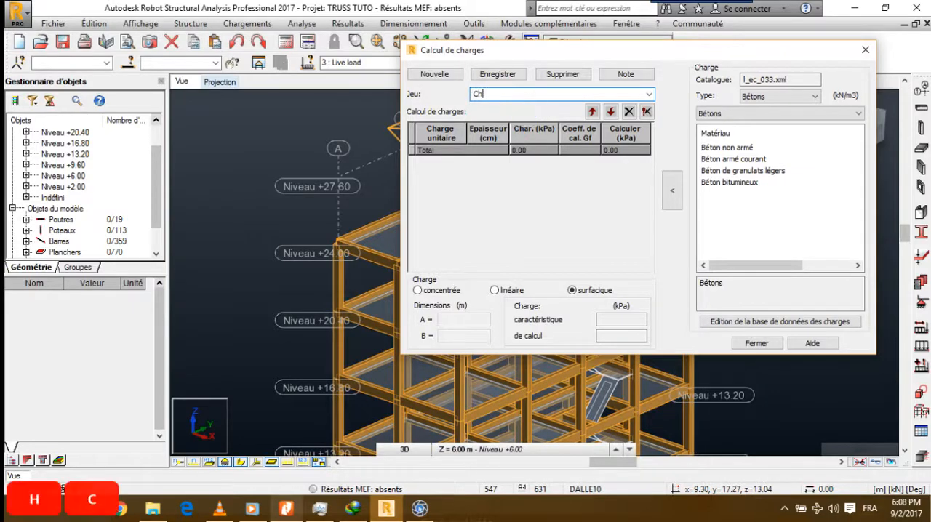
type("arges dur")
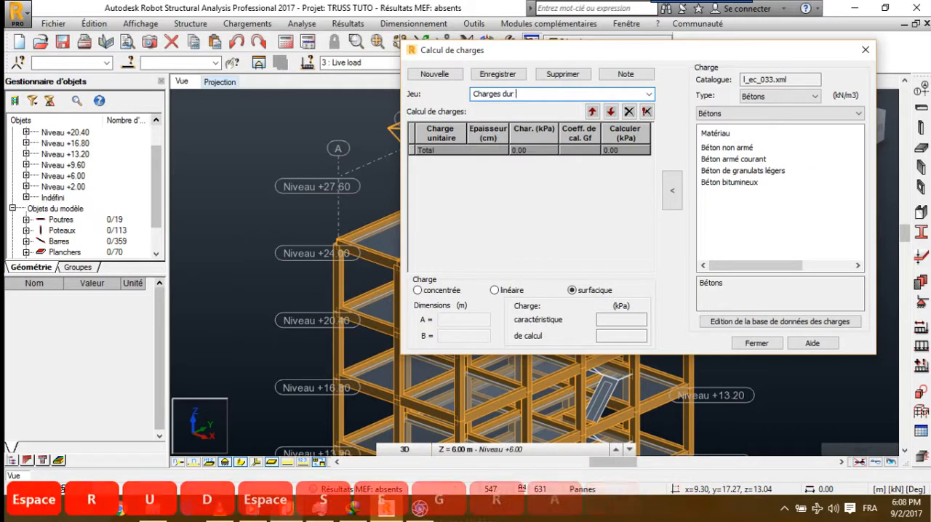
key("BackSpace")
key("BackSpace")
key("BackSpace")
key("BackSpace")
type("sur dalles")
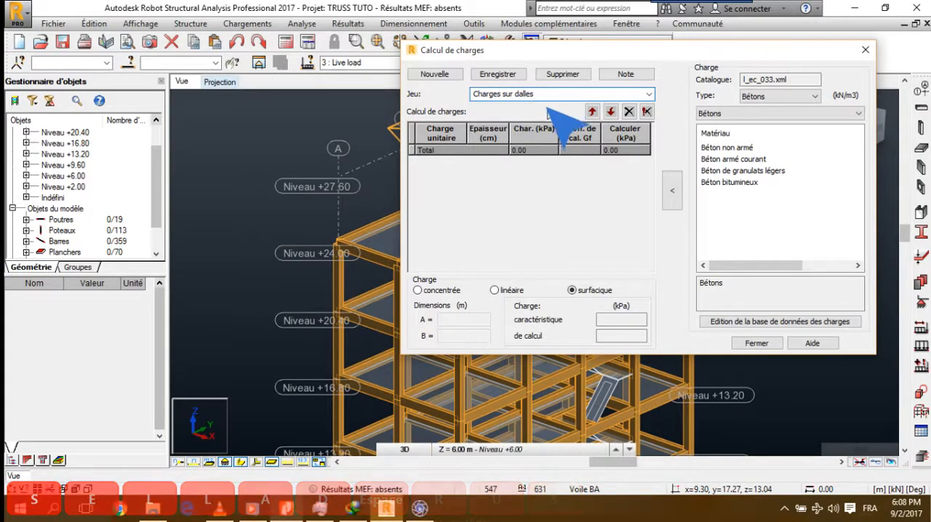
Rename the load set as Charges sur Planchers and try to save it
left_click_drag(556, 92, 513, 93)
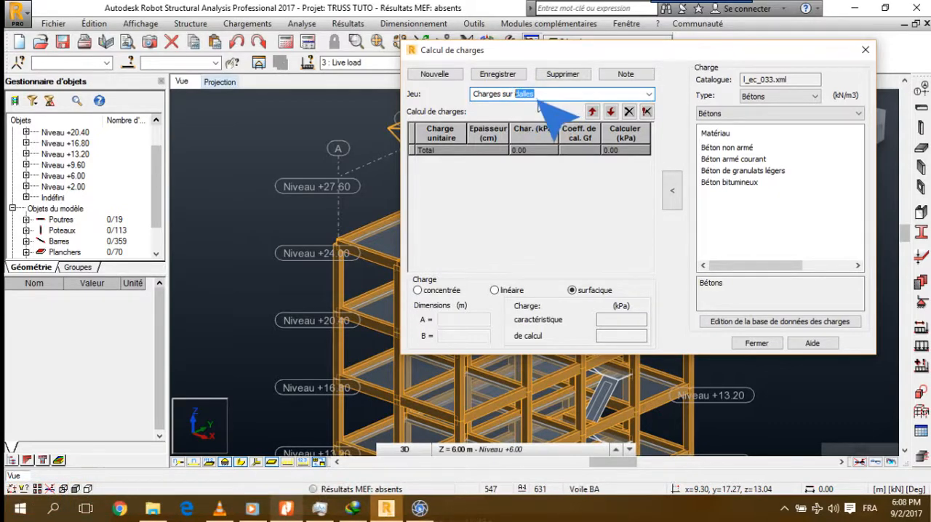
type("Planc")
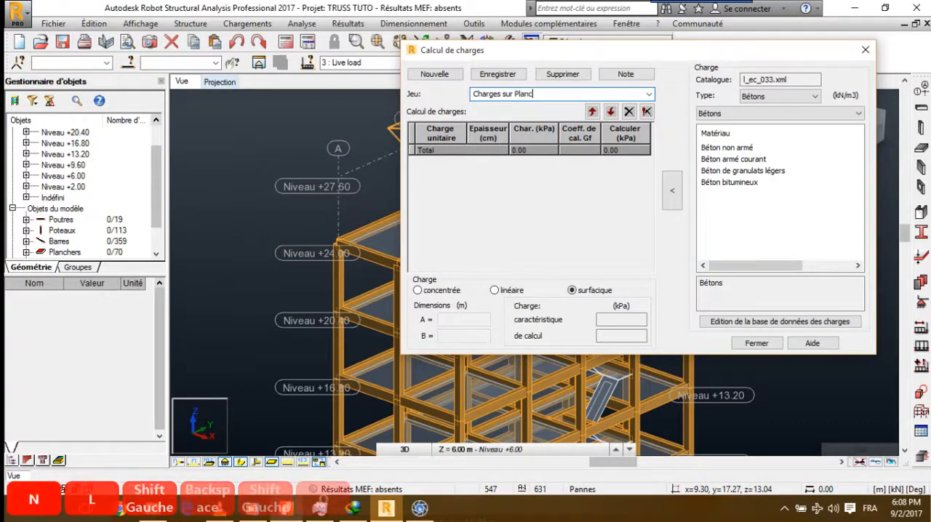
type("hers")
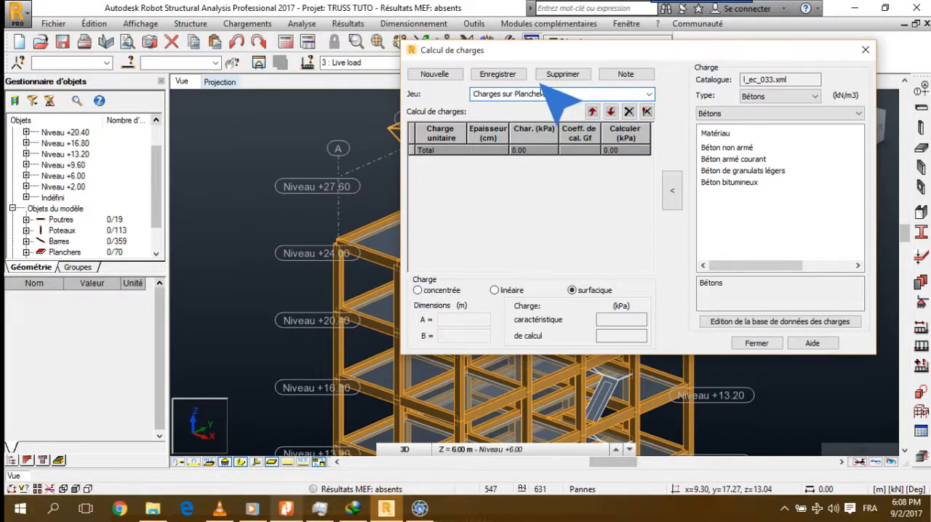
left_click(520, 76)
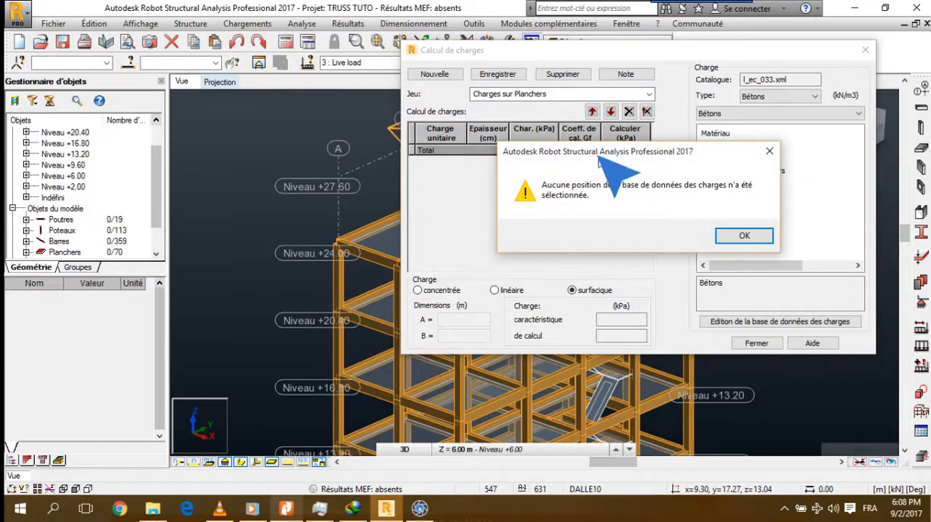
Dismiss the load database warning and move the load calculation window to uncover more of the building model
left_click(419, 508)
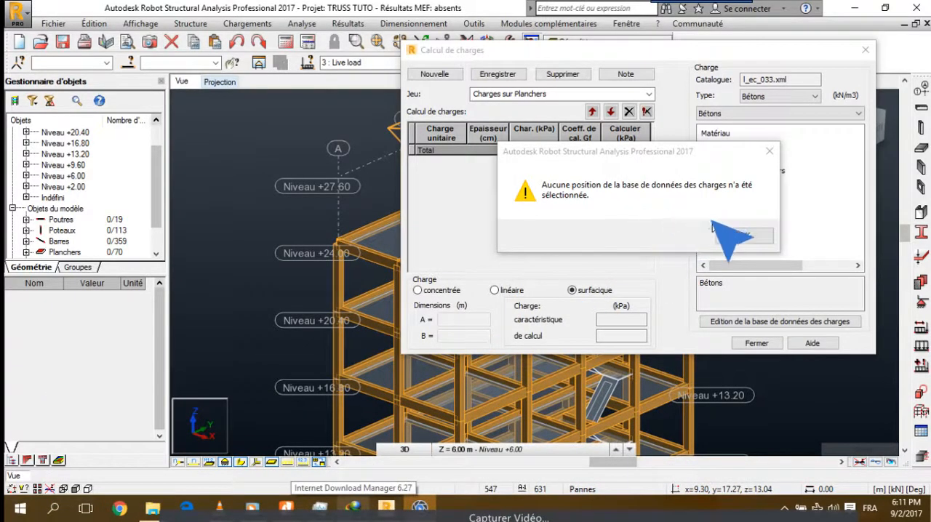
left_click(727, 237)
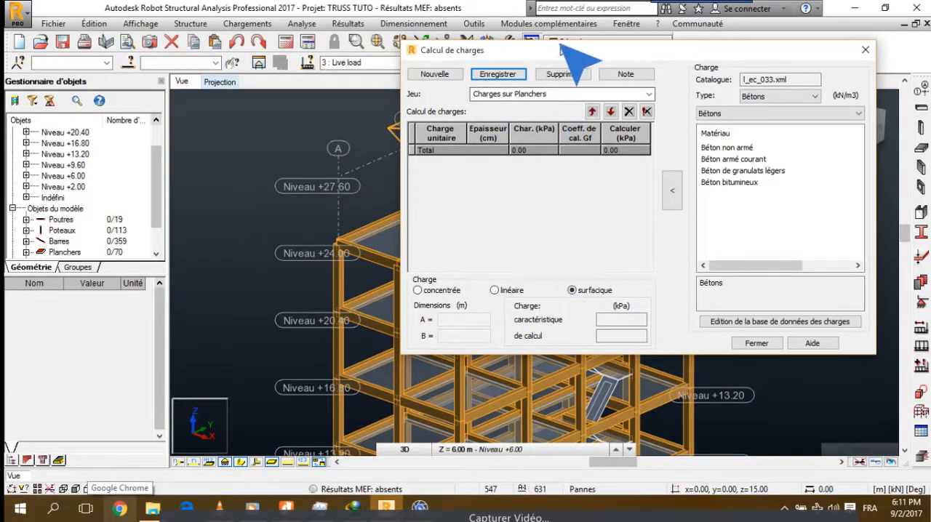
left_click_drag(564, 52, 609, 13)
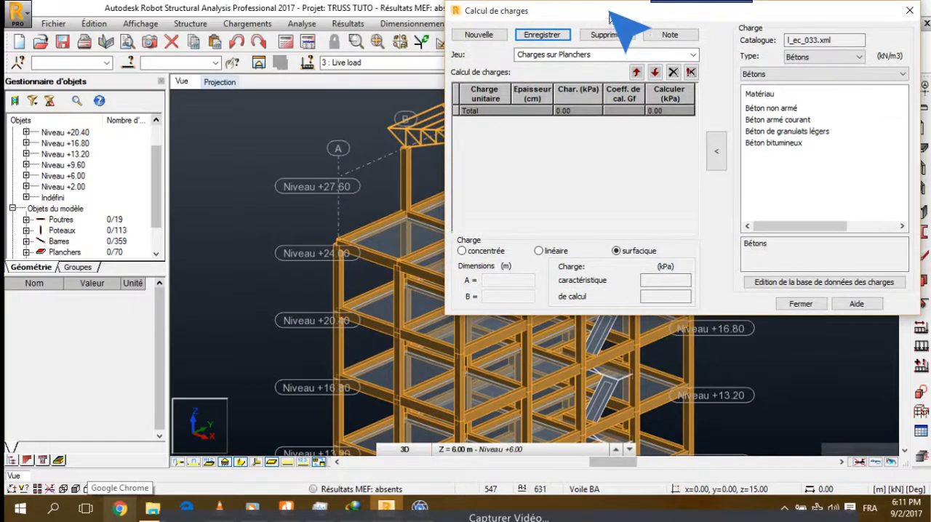
middle_click_drag(320, 348, 243, 156)
scroll(295, 342, "up", 2)
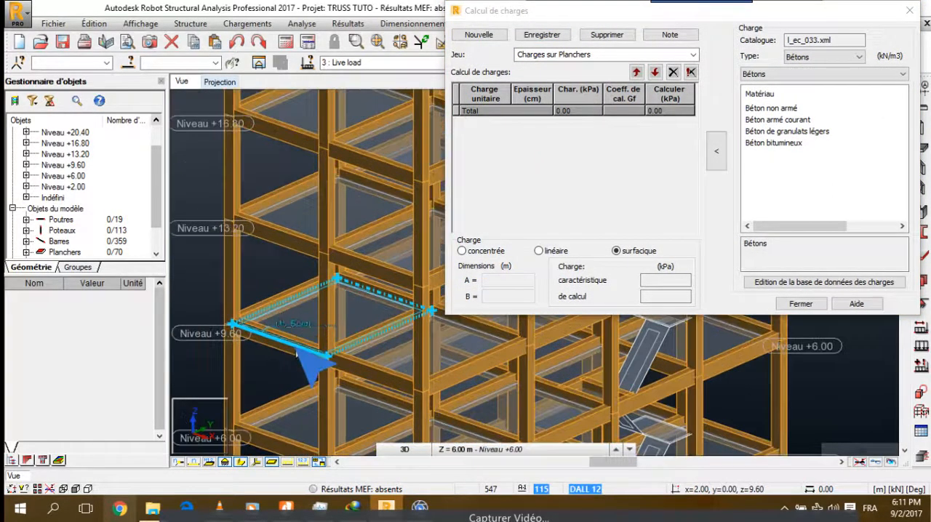
middle_click_drag(295, 375, 291, 269)
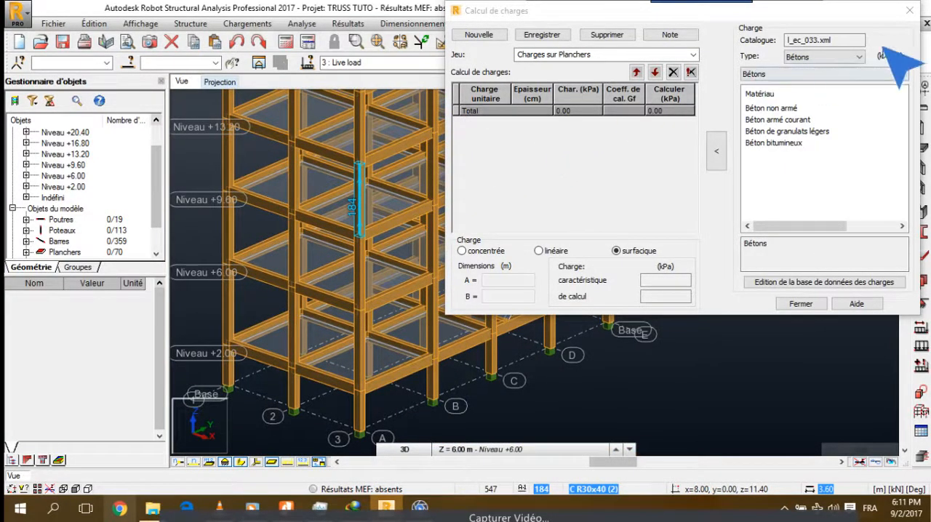
Set the load type to Cloisons and display the weights of the partition materials
left_click(856, 73)
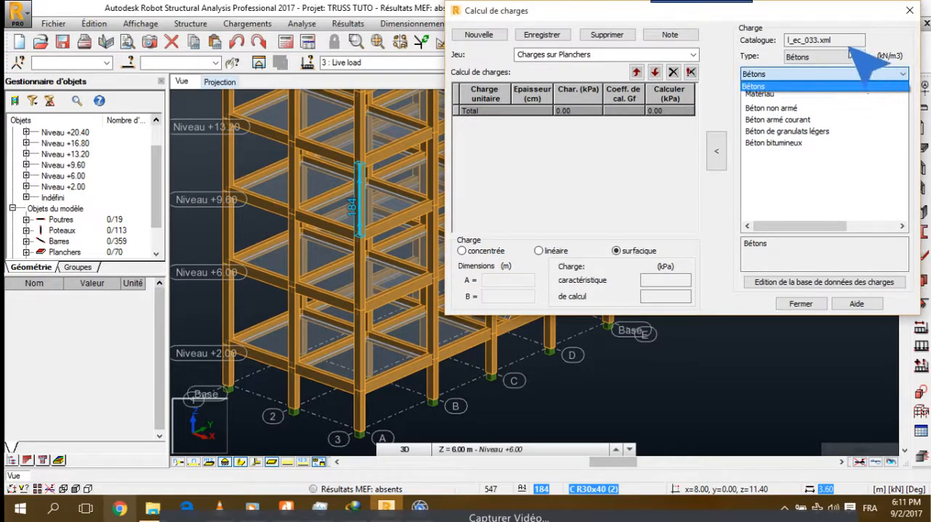
left_click(890, 74)
left_click(852, 57)
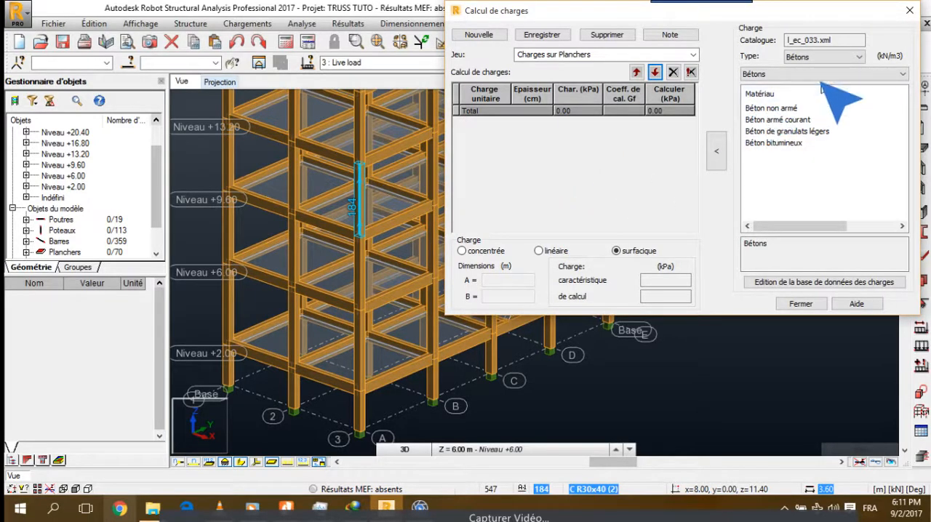
left_click(825, 57)
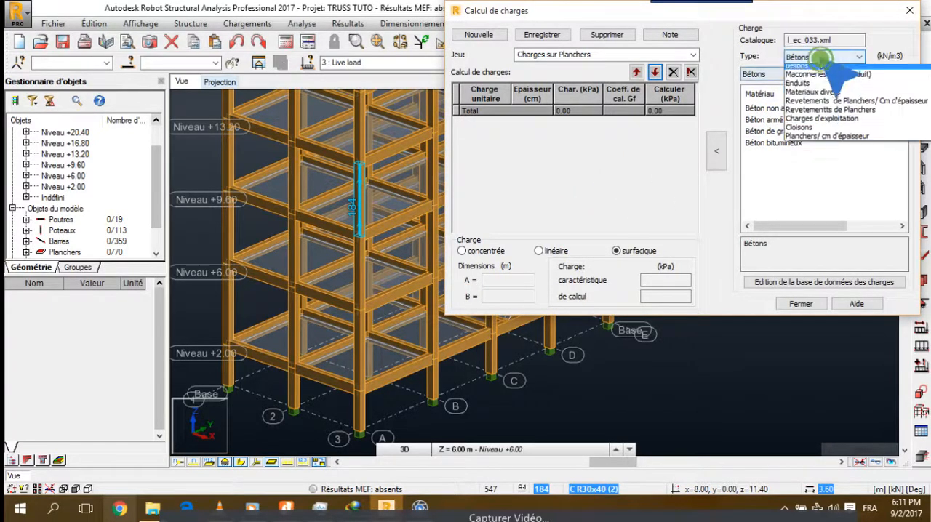
left_click(800, 131)
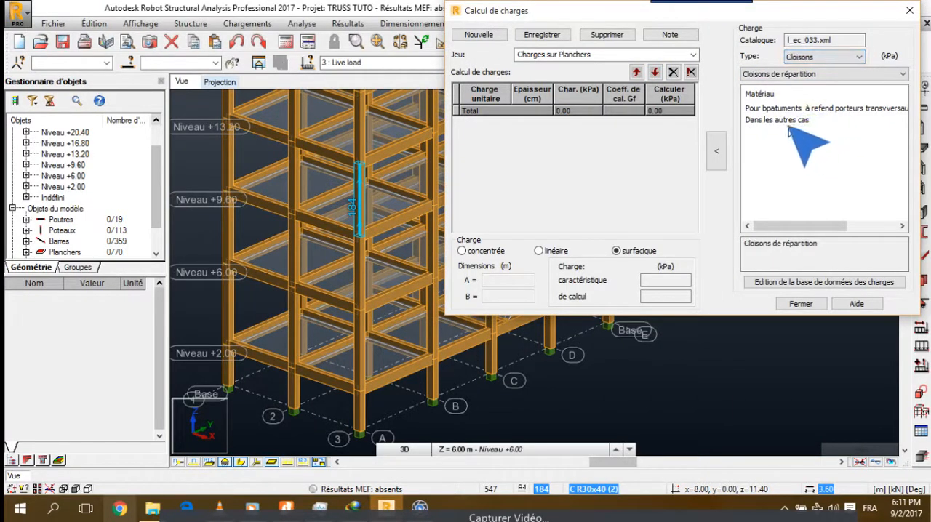
left_click_drag(764, 227, 864, 213)
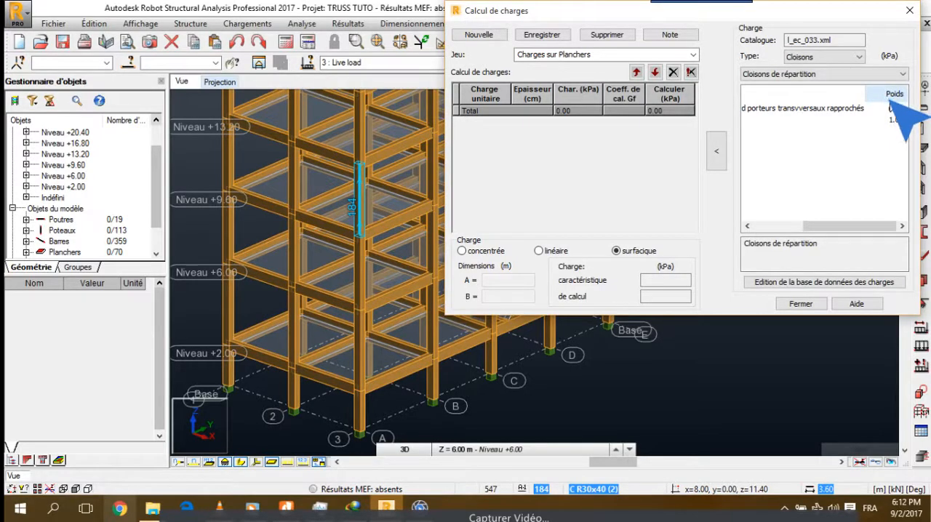
Compare the partition weights with section II-13 of 2 Béton Armé LEGRAND 1996.pdf, and return to Robot Structural Analysis
left_click(285, 508)
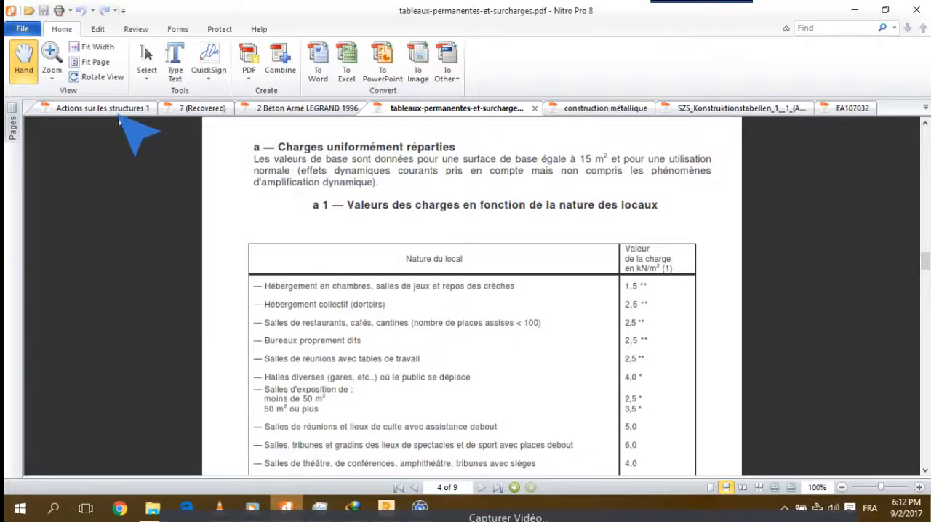
left_click(285, 107)
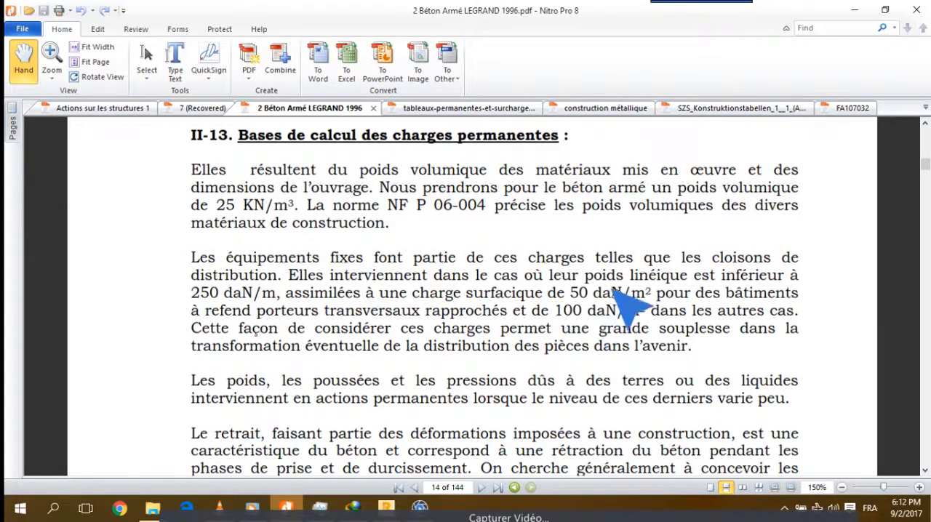
left_click(855, 9)
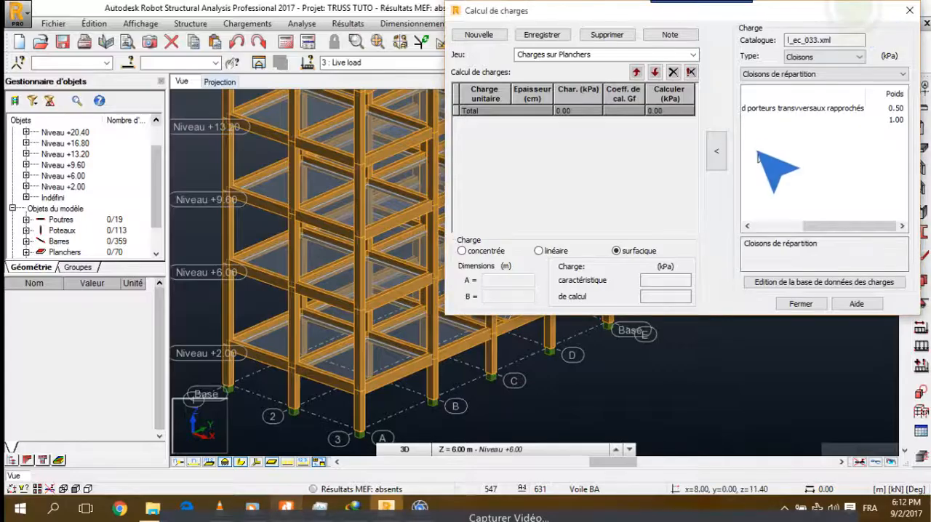
mouse_move(829, 225)
left_mouse_down()
mouse_move(786, 237)
mouse_move(793, 225)
mouse_move(844, 226)
left_mouse_up()
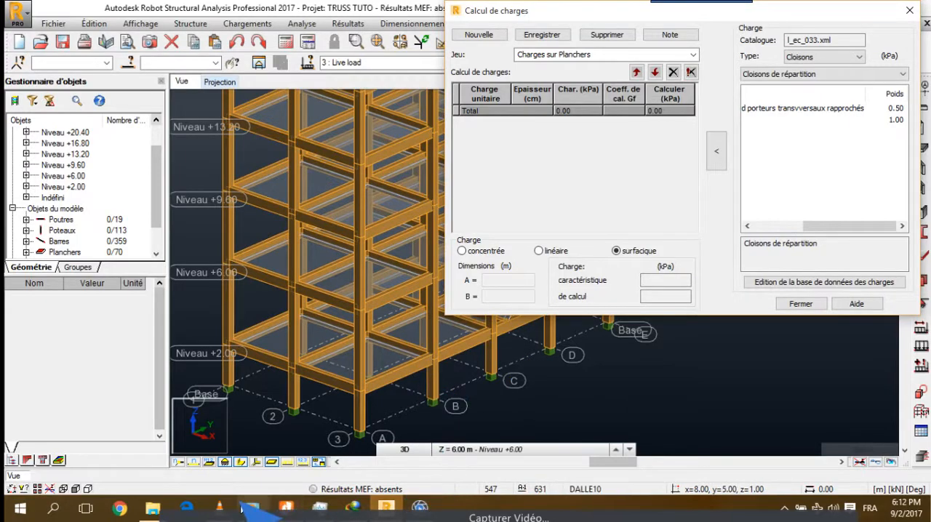
left_click(288, 509)
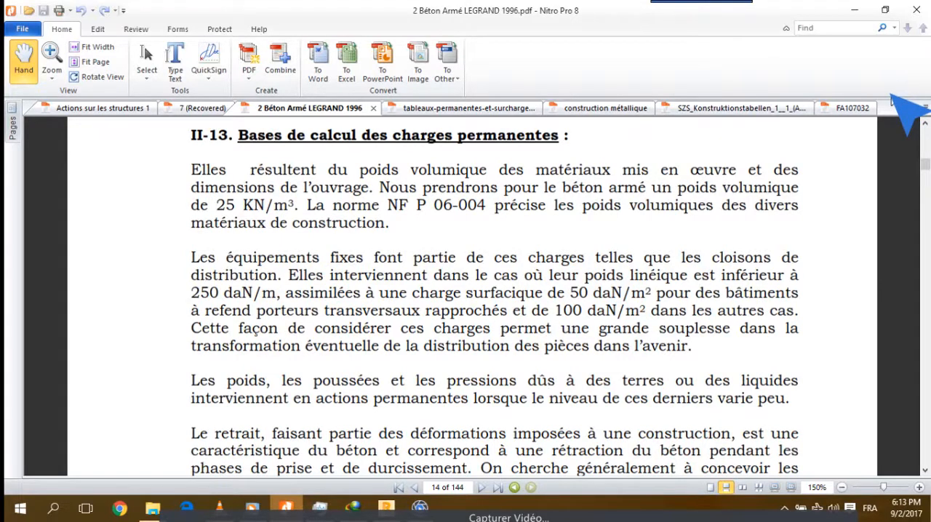
left_click(855, 11)
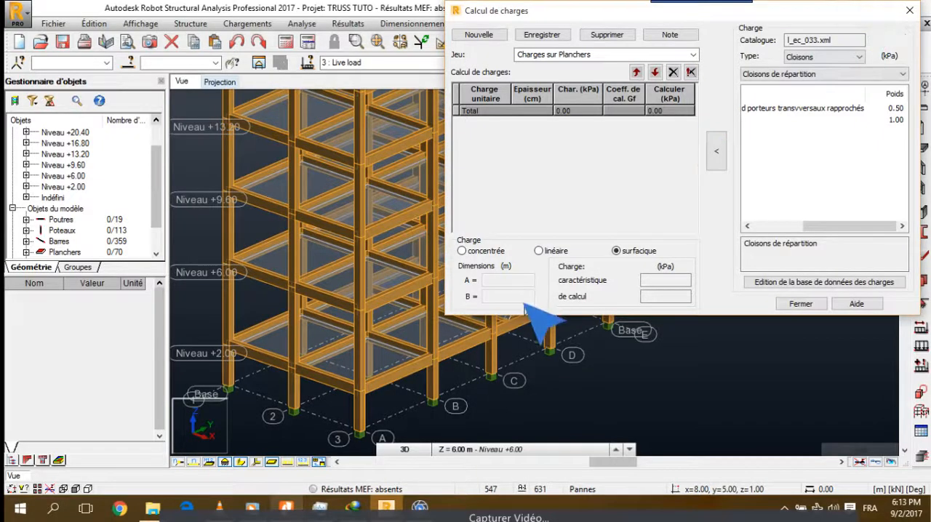
Add the partition load for buildings with closely spaced transverse load-bearing walls to the load set Charges sur Planchers
left_click(800, 108)
left_click(716, 150)
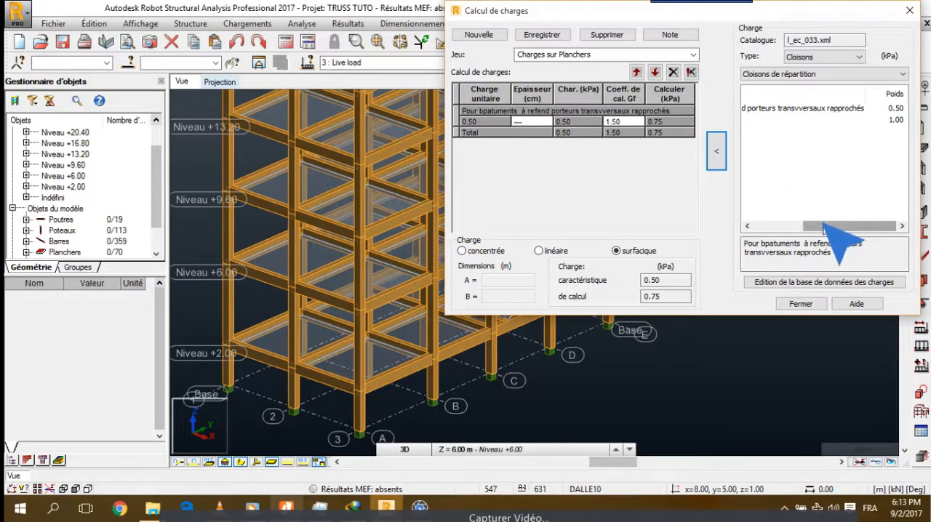
left_click_drag(822, 223, 887, 182)
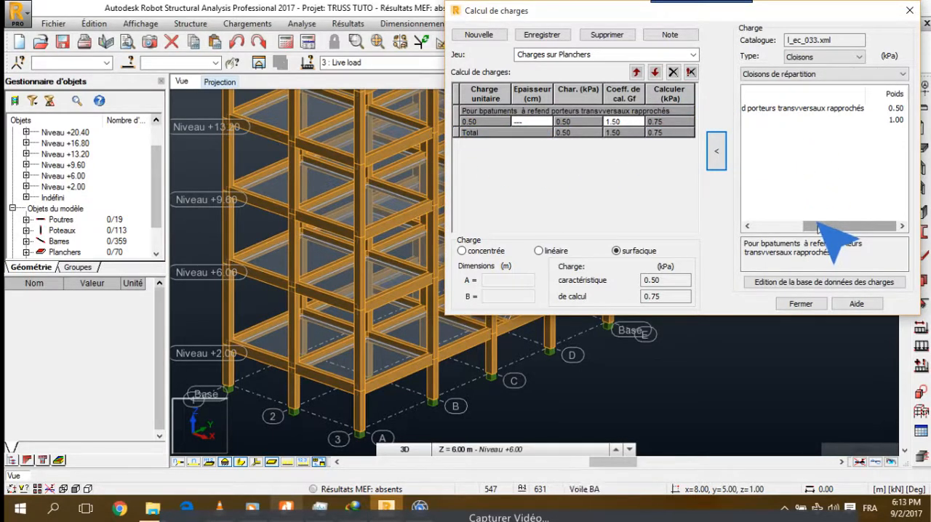
Recheck the permanent load rules in 2 Béton Armé LEGRAND 1996.pdf, and examine the lower floors of the building in Robot Structural Analysis
left_click(285, 506)
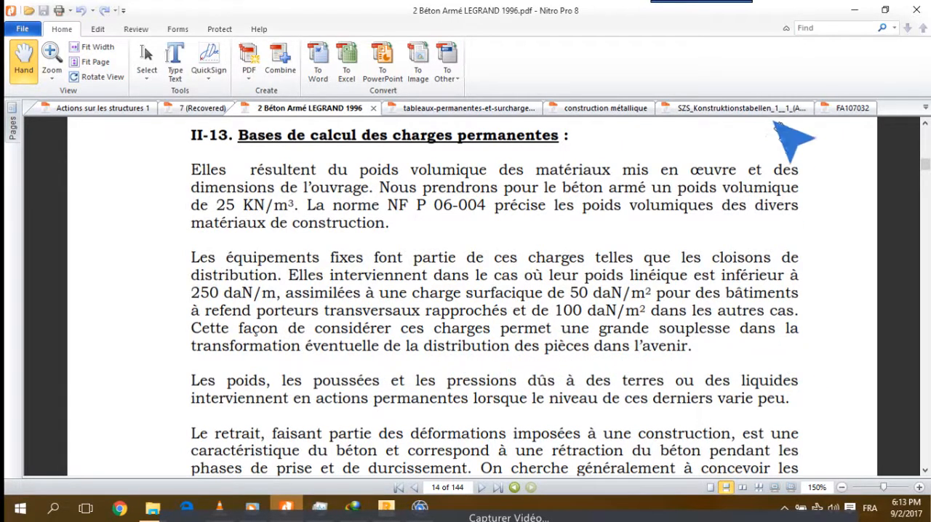
left_click(855, 10)
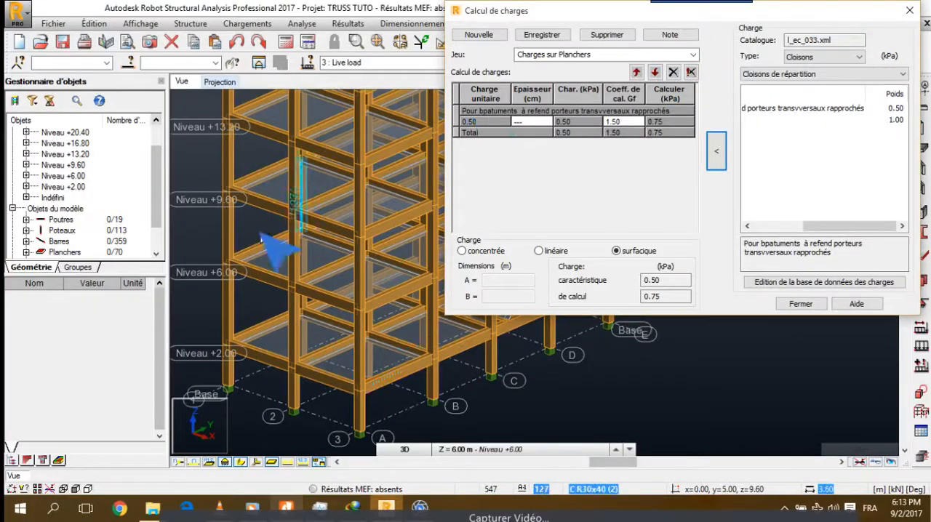
scroll(274, 260, "up", 3)
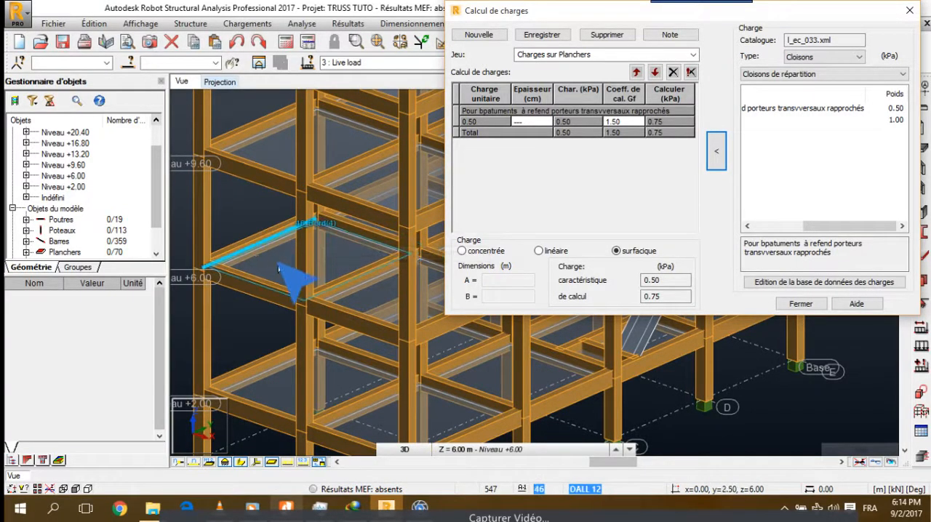
scroll(276, 270, "down", 2)
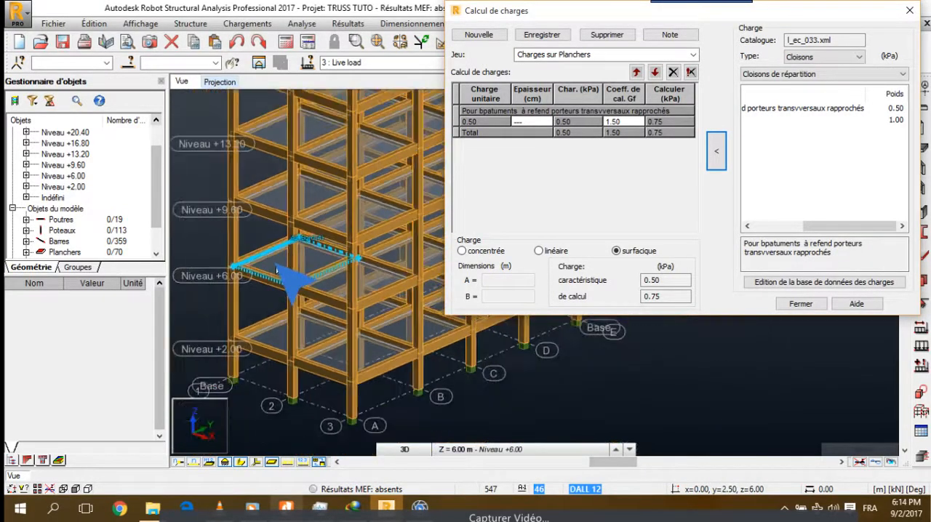
scroll(276, 271, "up", 2)
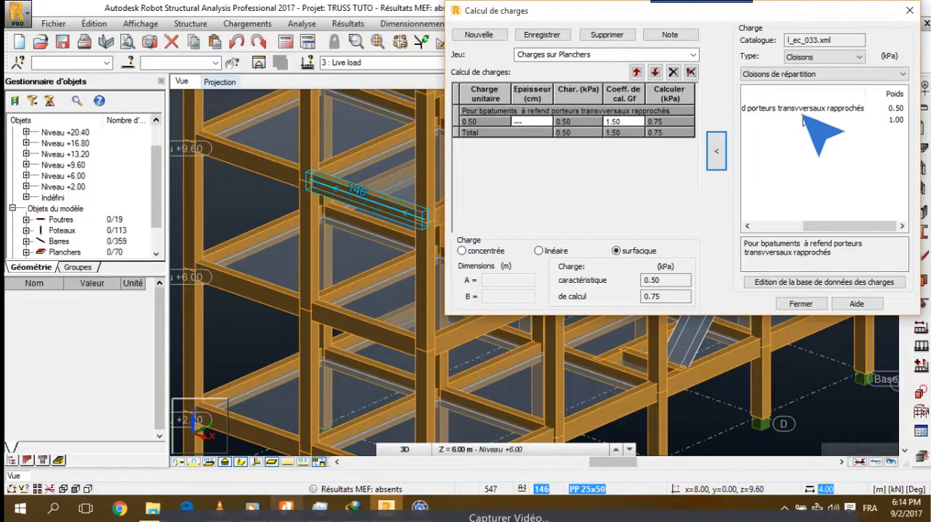
Browse the Bétons materials, and change the load type to Revetements de Planchers/ Cm d'épaisseur
left_click(798, 61)
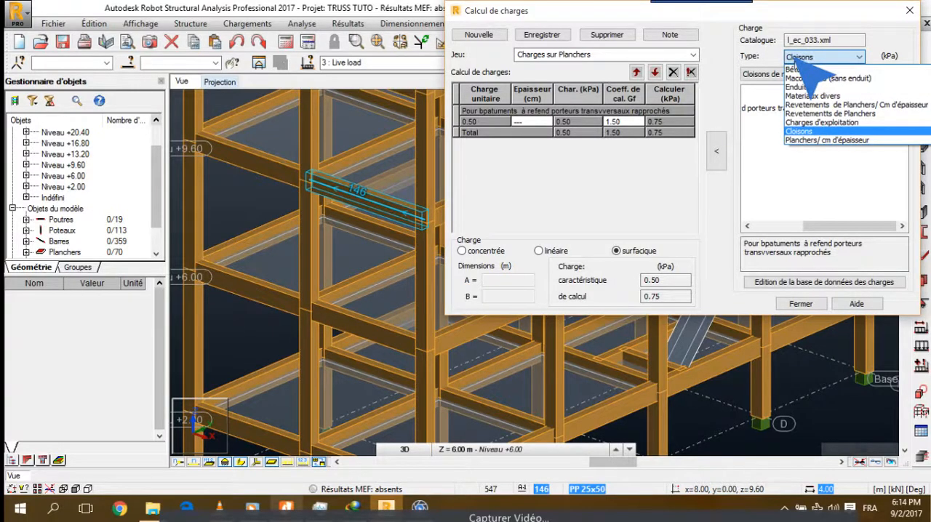
left_click(798, 69)
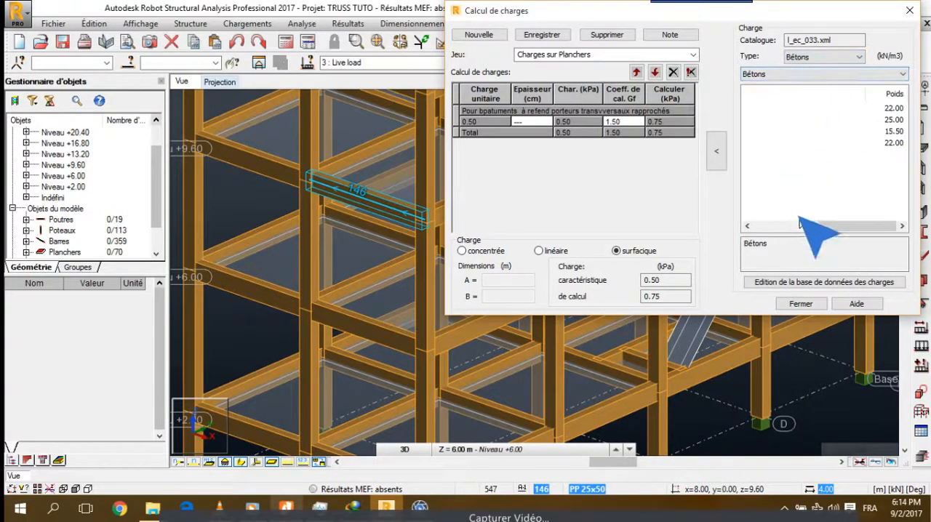
left_click_drag(800, 225, 767, 227)
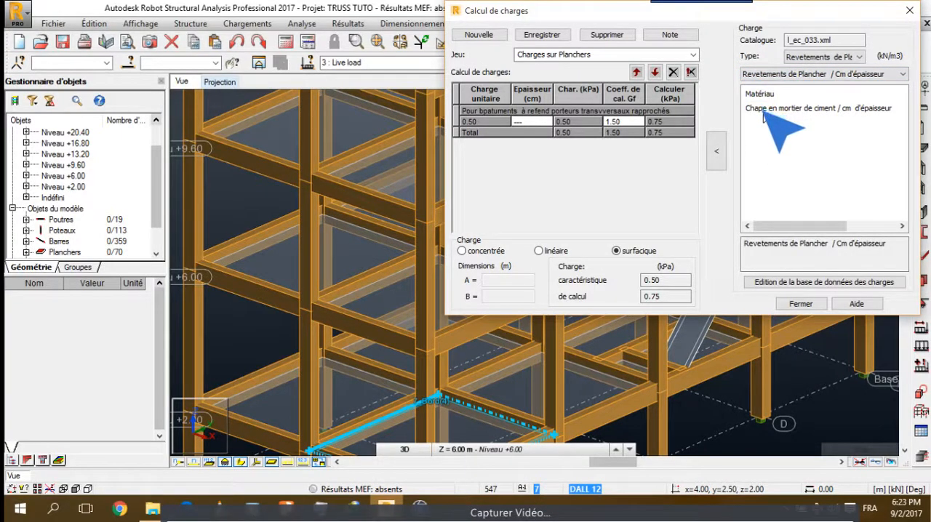
Open the load database for editing and add an empty material row at the end of the data table
left_click(761, 282)
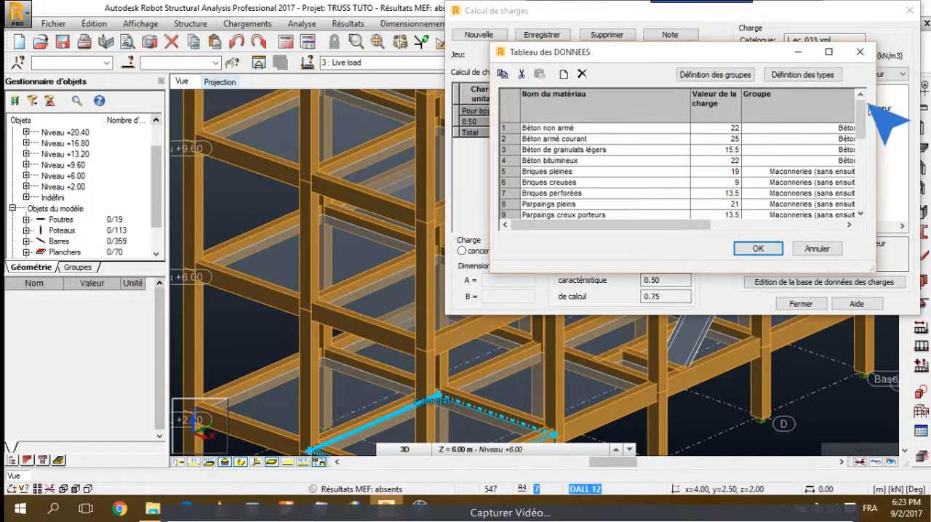
left_click_drag(860, 131, 862, 218)
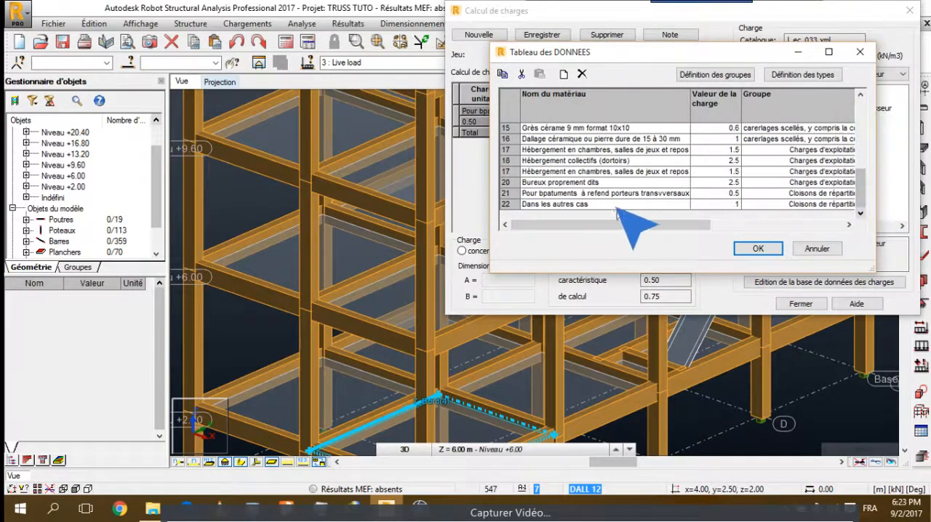
left_click(563, 73)
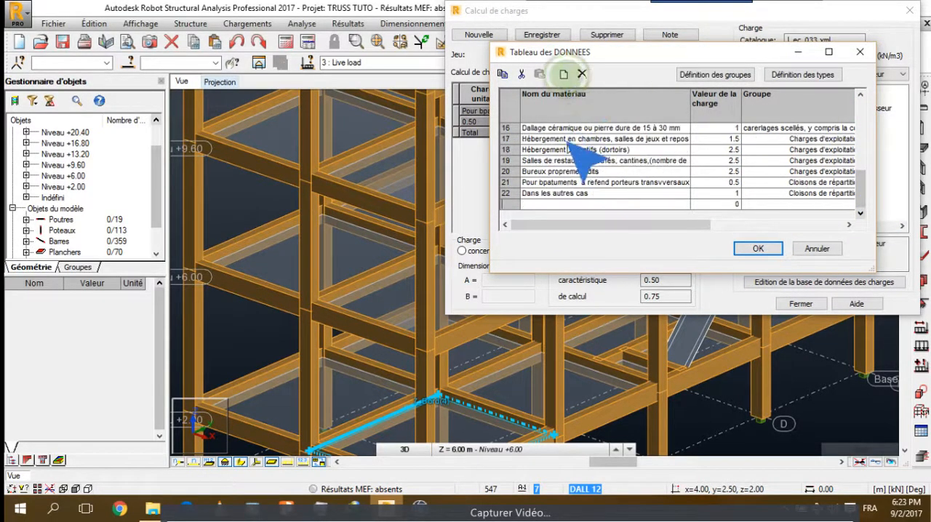
left_click(525, 194)
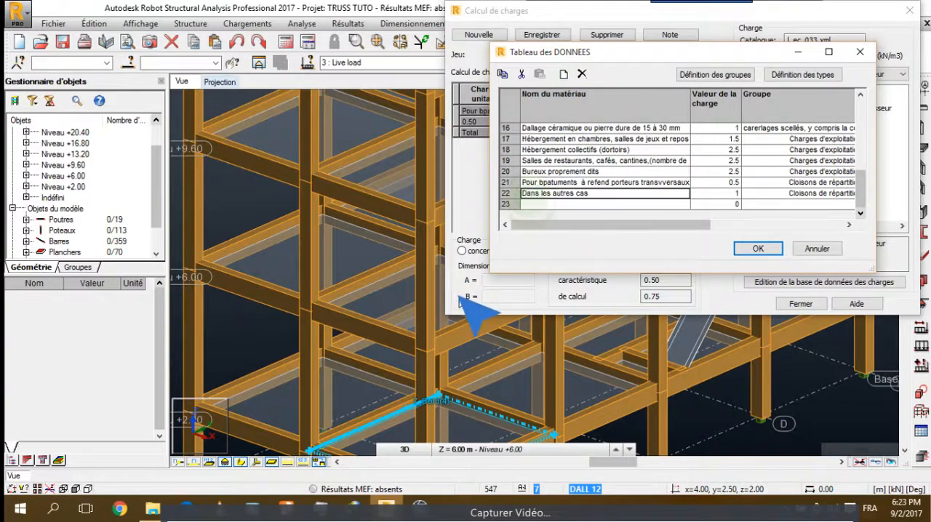
left_click(531, 204)
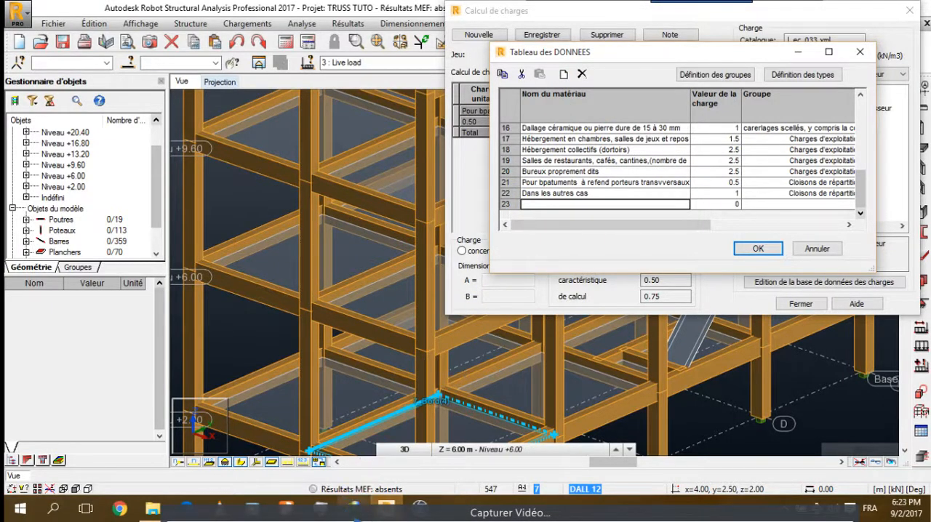
Consult the REVETEMENTS DE PLANCHERS loads in tableaux-permanentes-et-surcharges.pdf, fit its window to half the screen, and return to Robot Structural Analysis
left_click(286, 509)
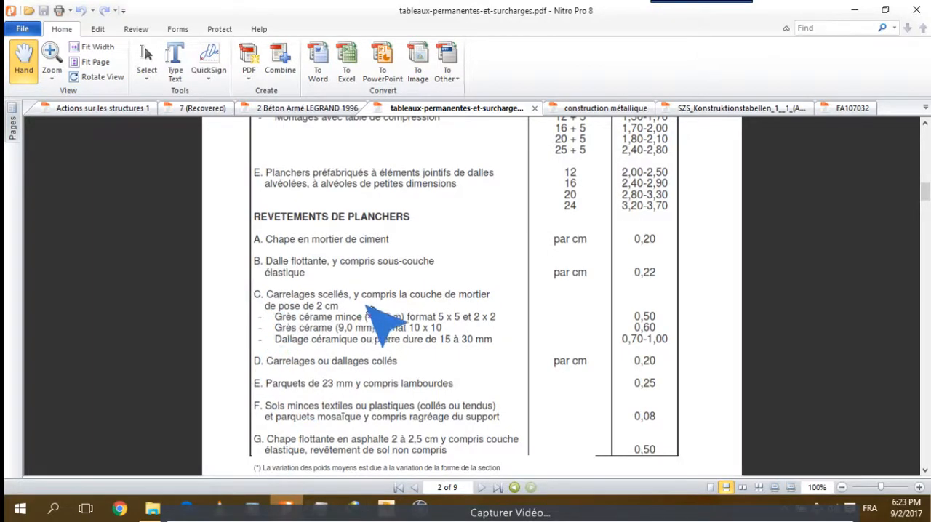
left_click_drag(414, 6, 6, 138)
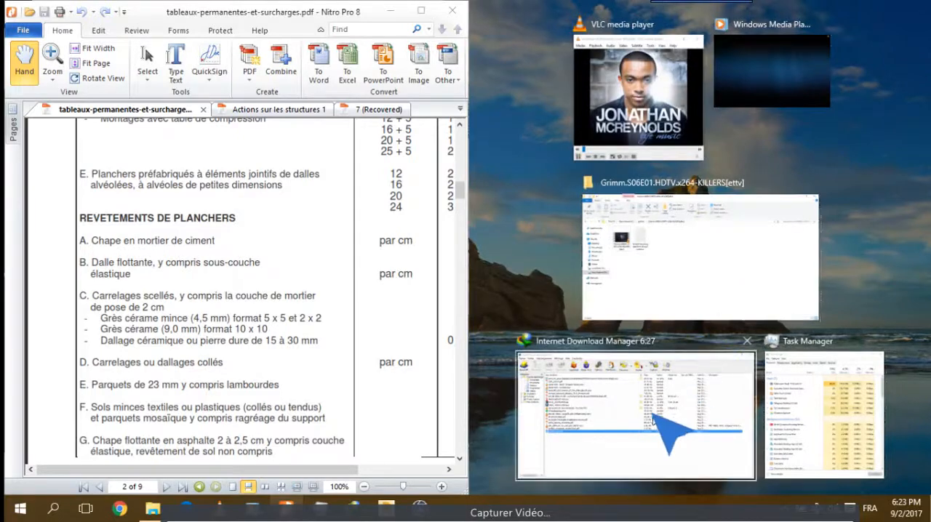
left_click(389, 509)
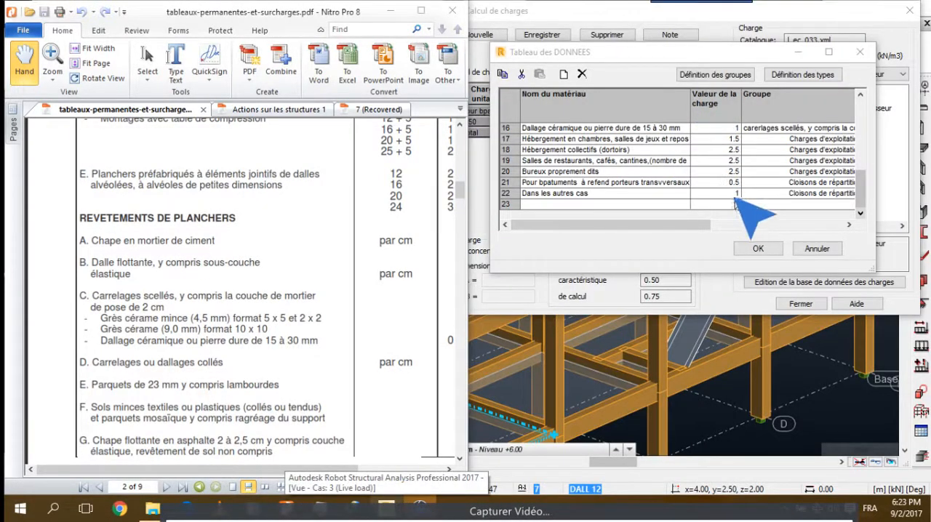
Name the empty material row 23 "Carrelage scélé y compris le béton de pose"
left_click(604, 204)
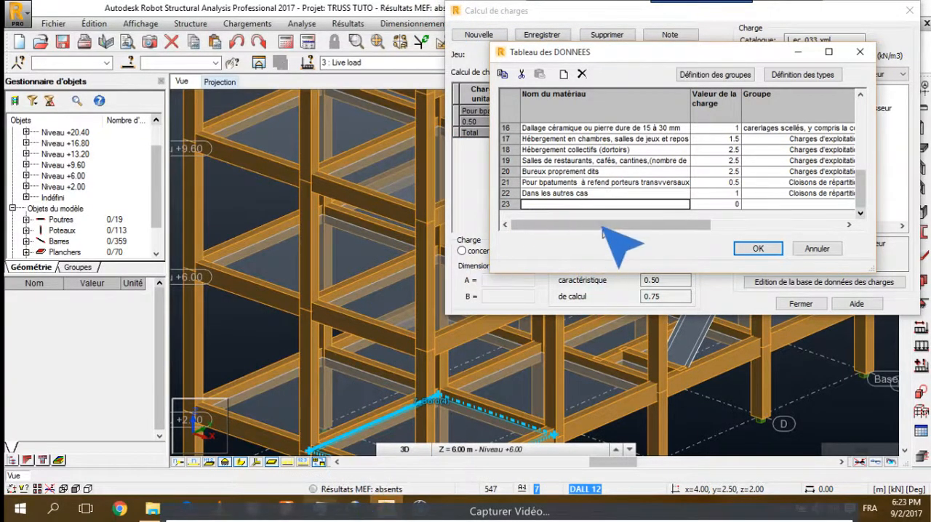
type("Carrela")
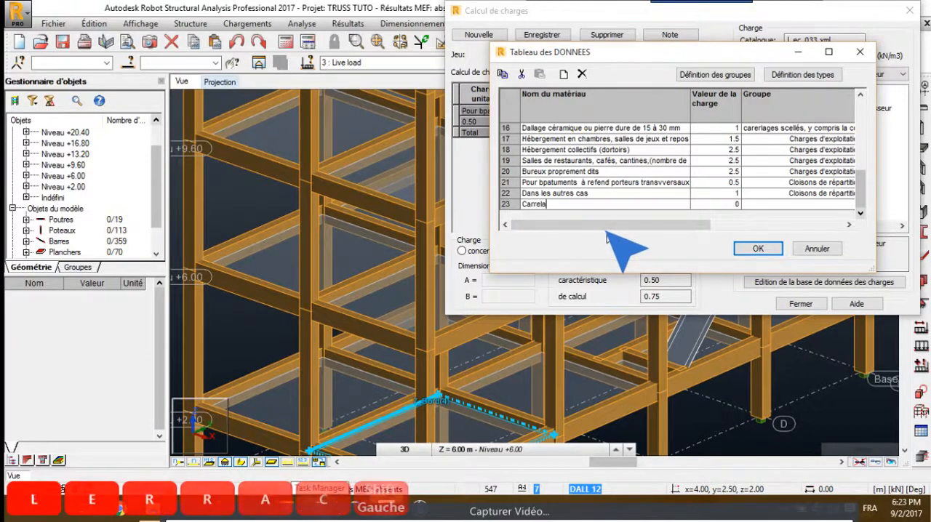
type("ge scélé")
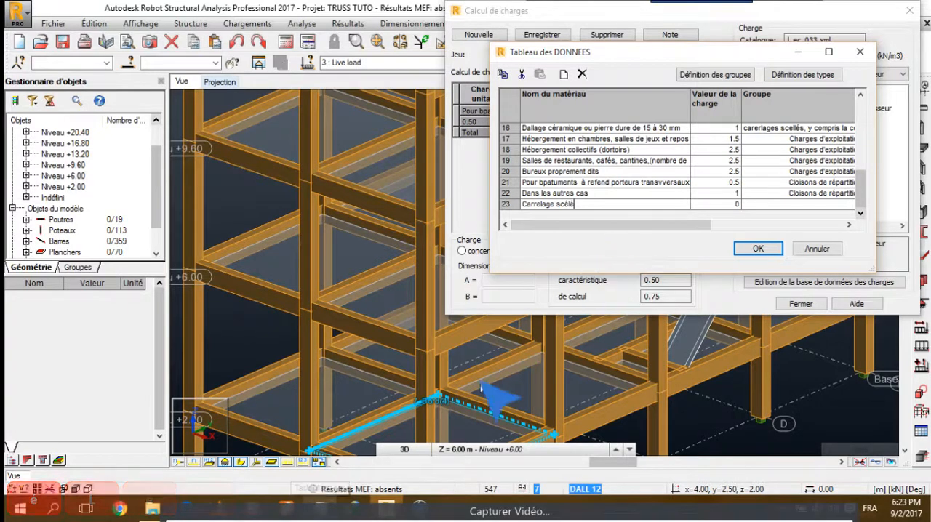
left_click(288, 505)
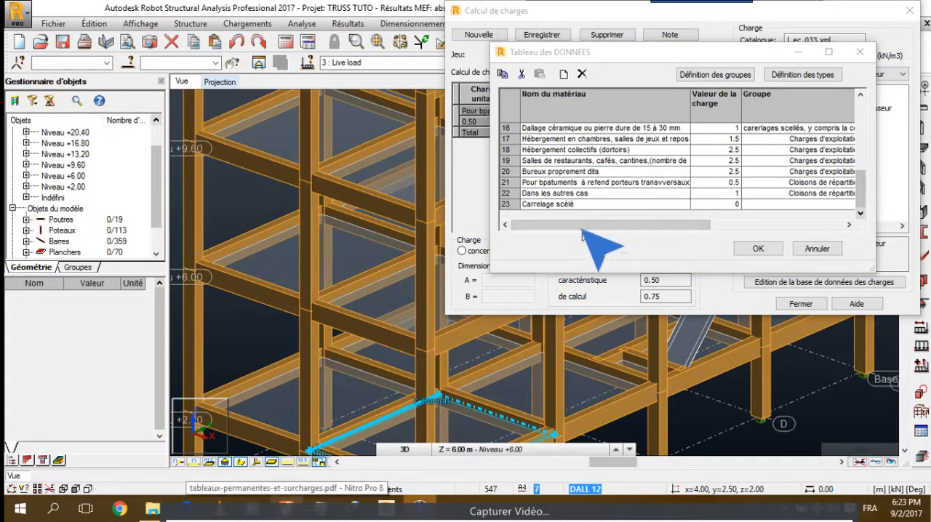
left_click(593, 205)
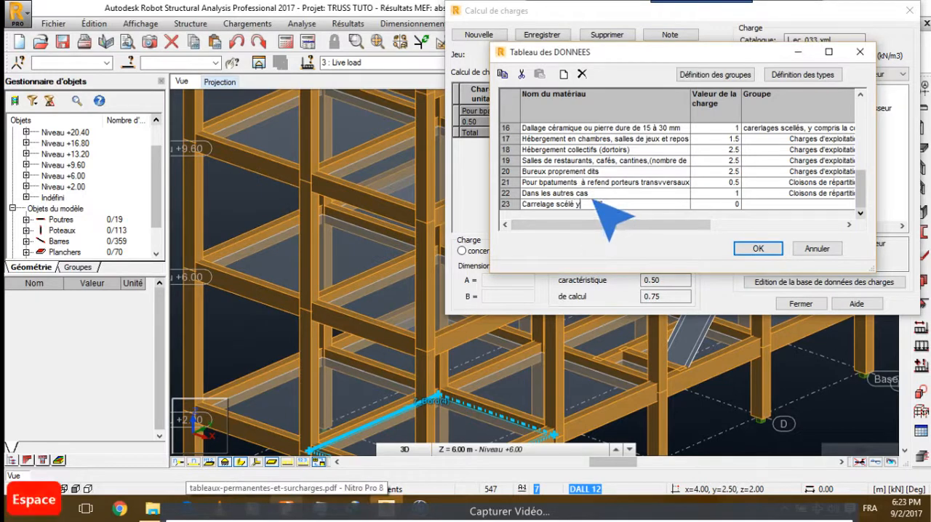
type("y ciqlo")
key("BackSpace")
key("BackSpace")
key("BackSpace")
key("BackSpace")
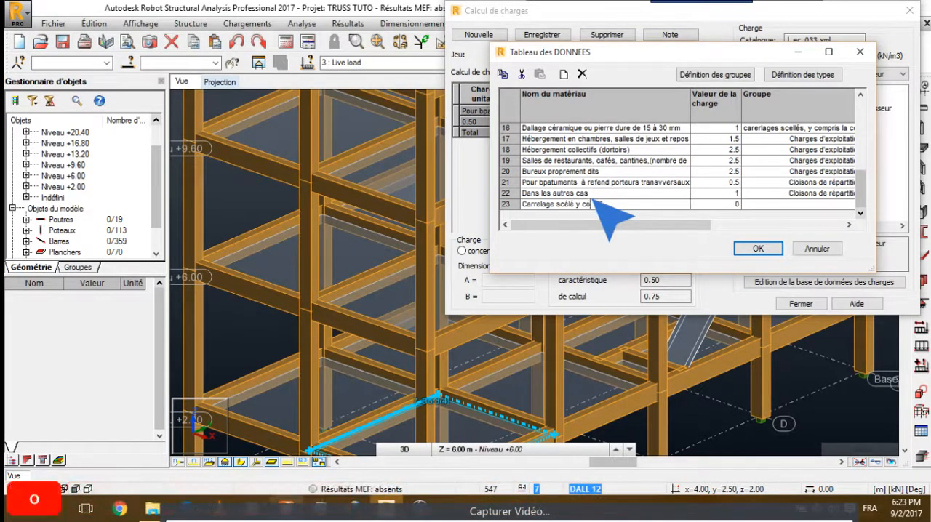
type("ompris le vé")
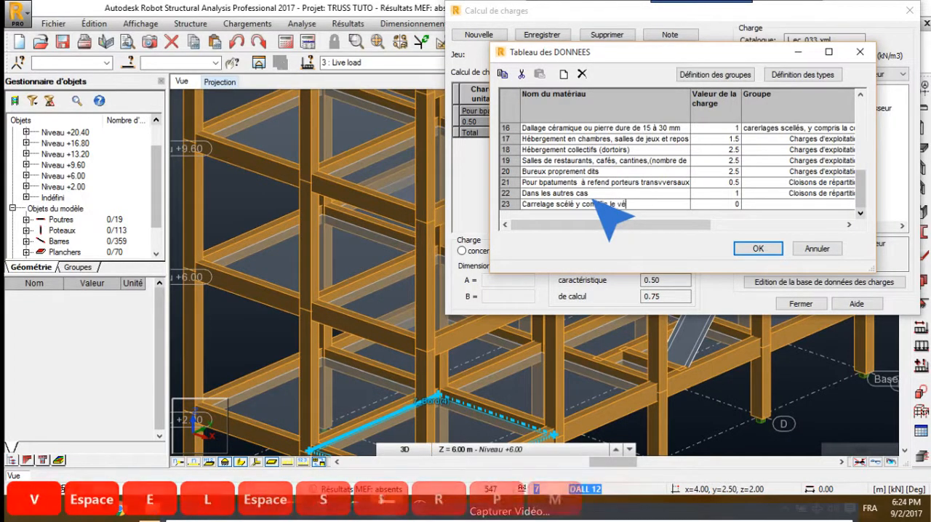
key("BackSpace")
key("BackSpace")
key("BackSpace")
type("b")
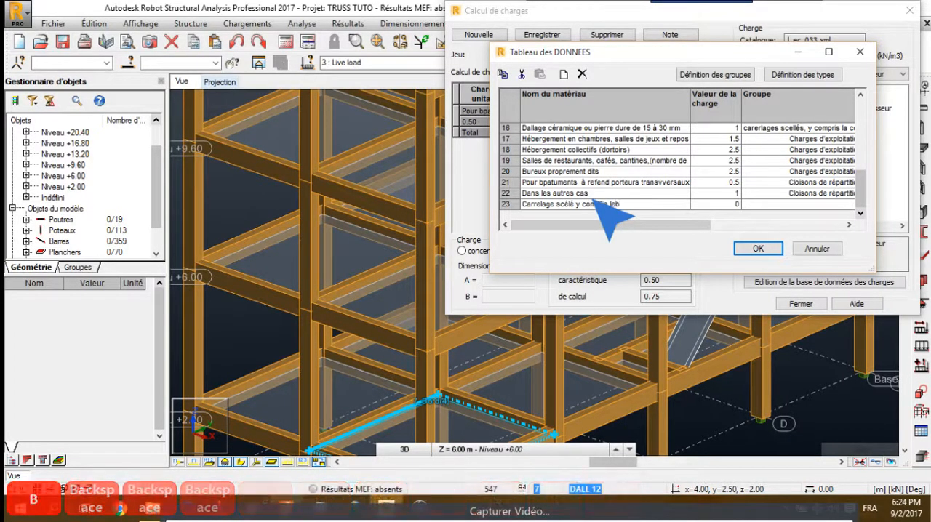
key("BackSpace")
type("bé")
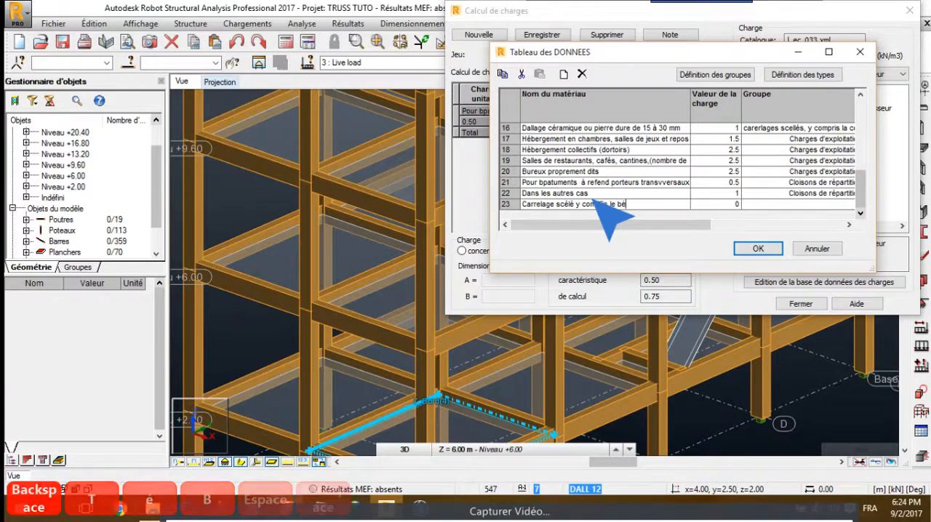
type("ton de pose")
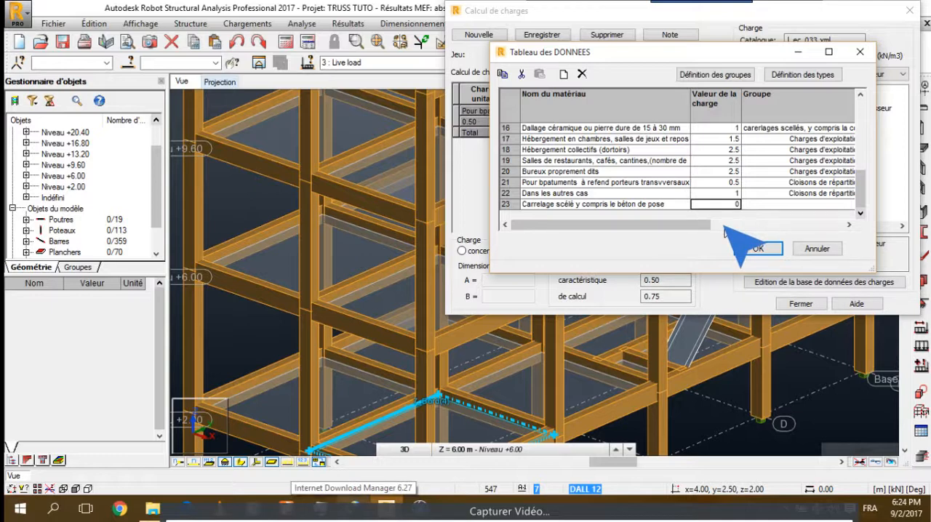
Give material row 23 a load value of 0.6, the group Revetements de Plancher / Cm d'épaisseur, and a calculation coefficient of 1.35
type("0.6")
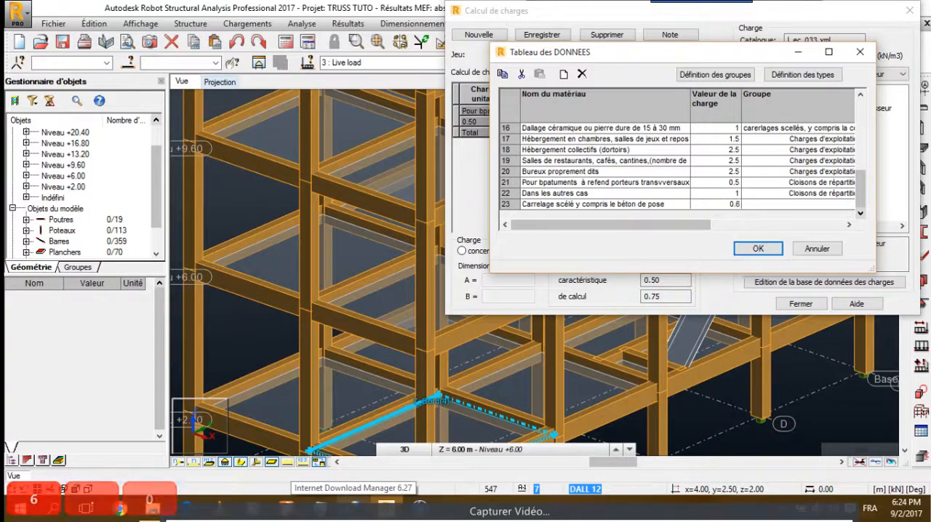
left_click(779, 205)
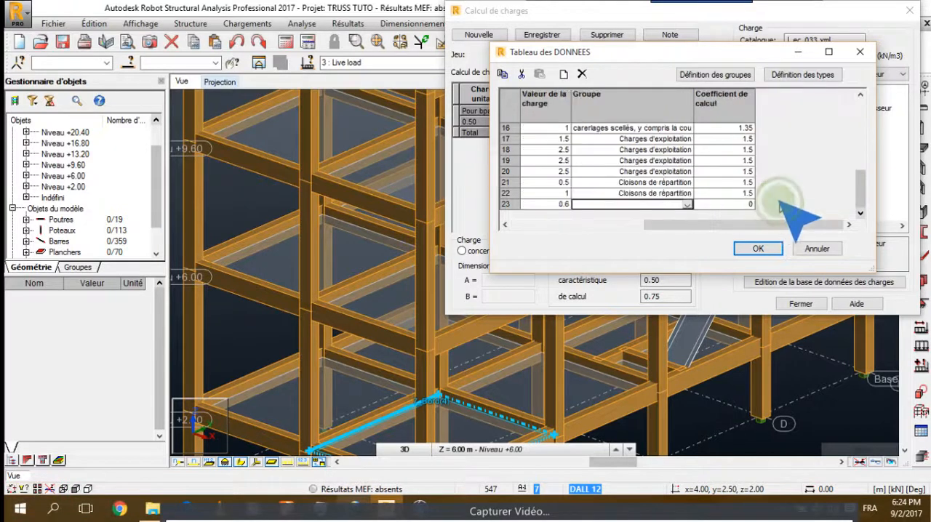
left_click(687, 206)
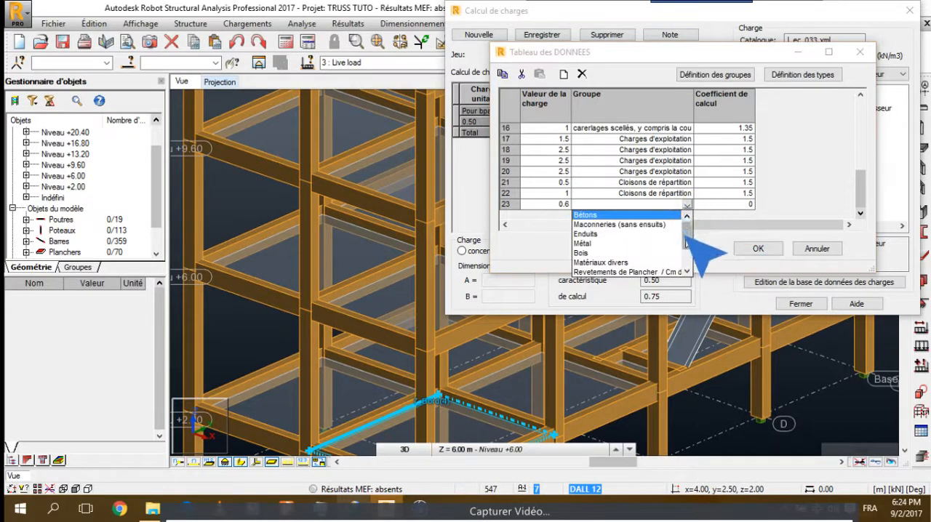
left_click_drag(686, 236, 649, 250)
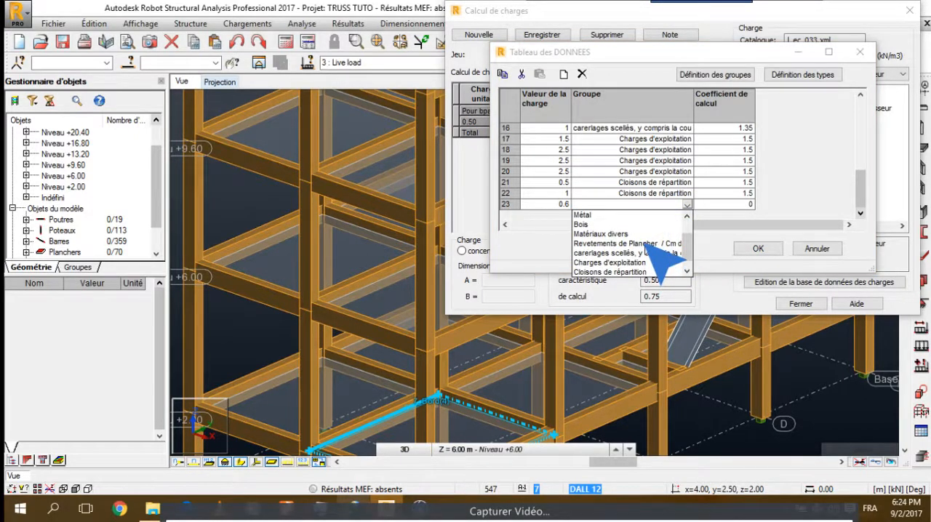
left_click(647, 243)
left_click(728, 207)
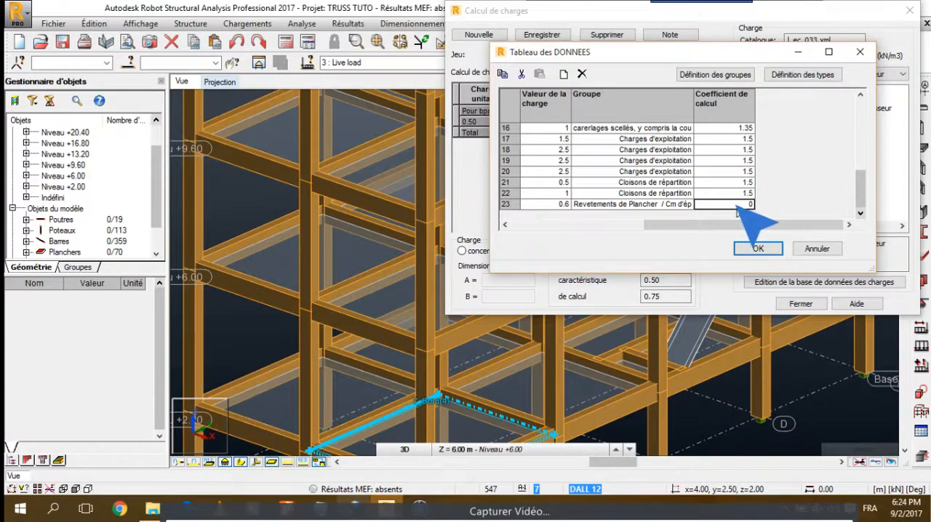
type("1.35")
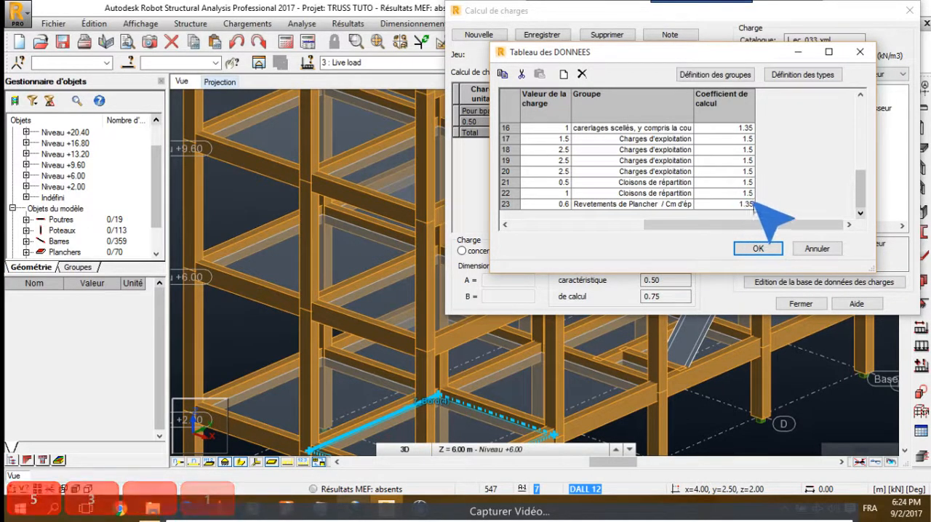
left_click_drag(733, 225, 593, 234)
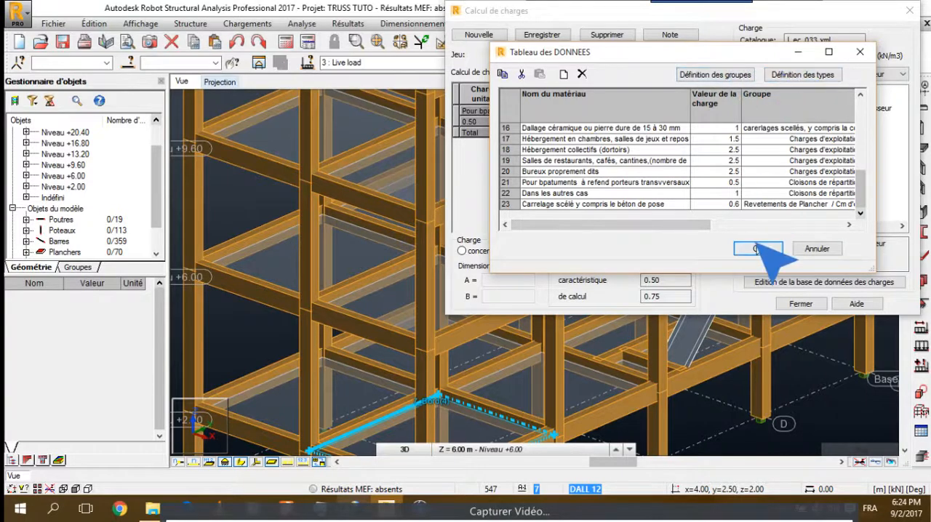
Change the load type of Revetements de Planchers/ Cm d'épaisseur to surfacique in the type definitions, and accept the load database
left_click(803, 74)
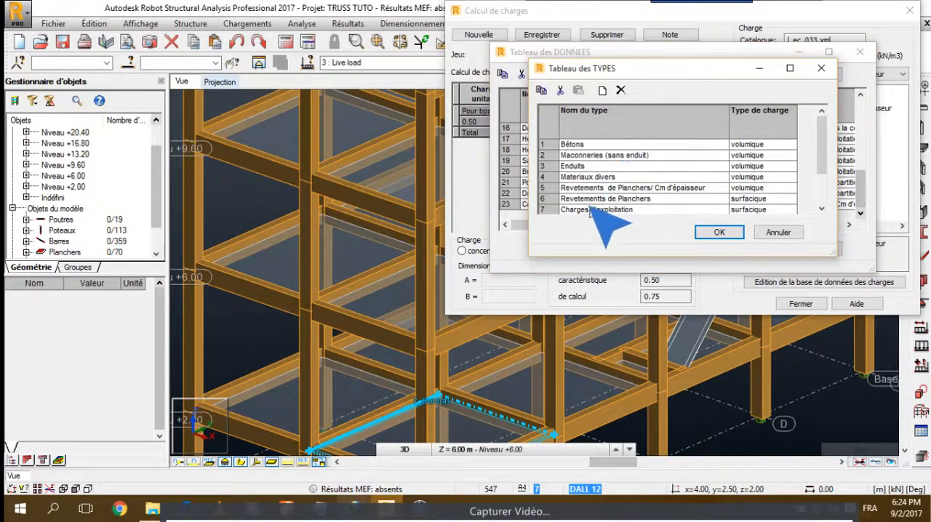
left_click(718, 232)
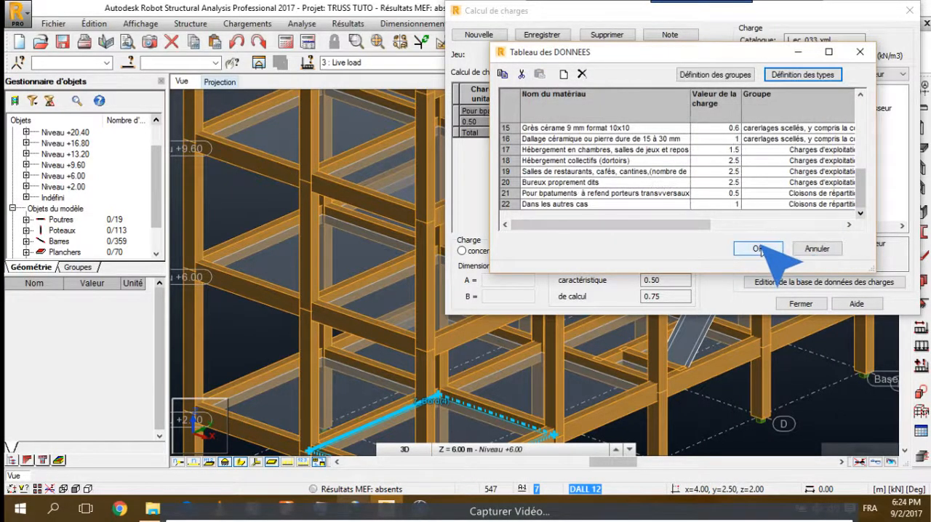
left_click(802, 74)
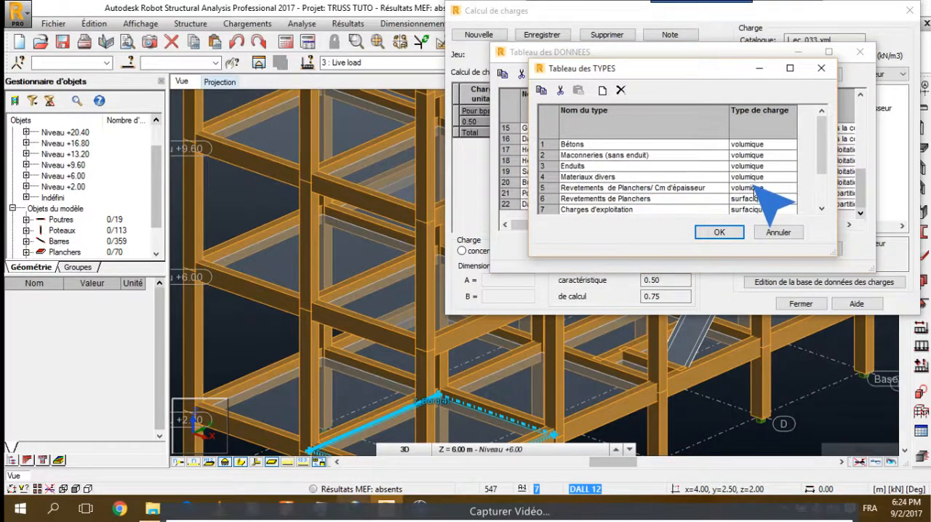
left_click(790, 188)
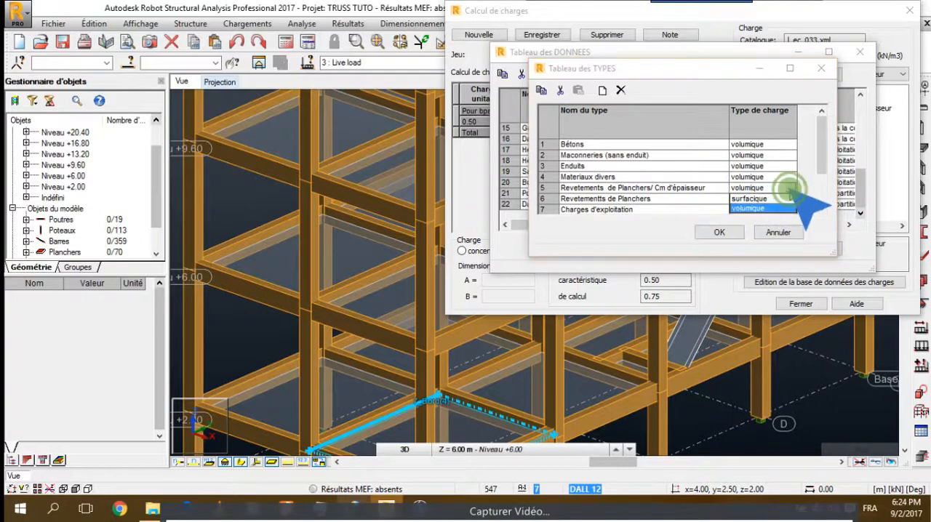
left_click(783, 198)
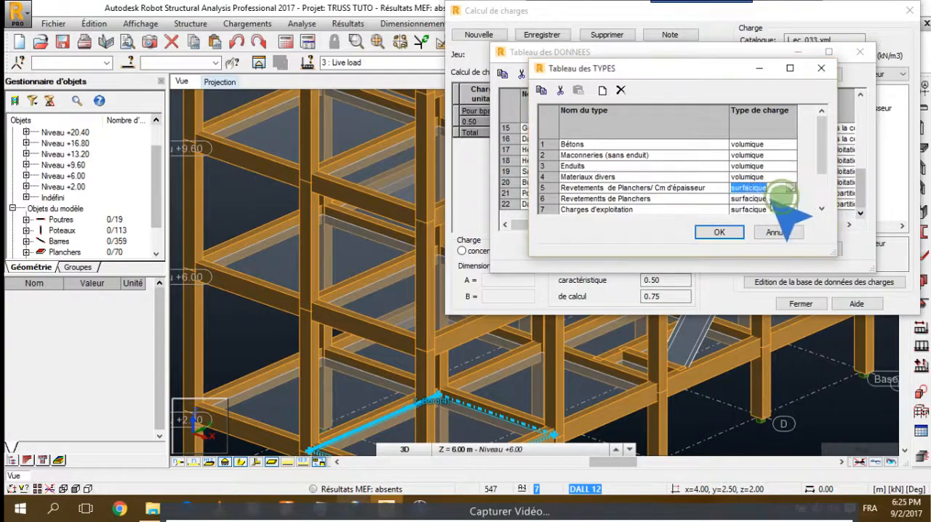
left_click(716, 232)
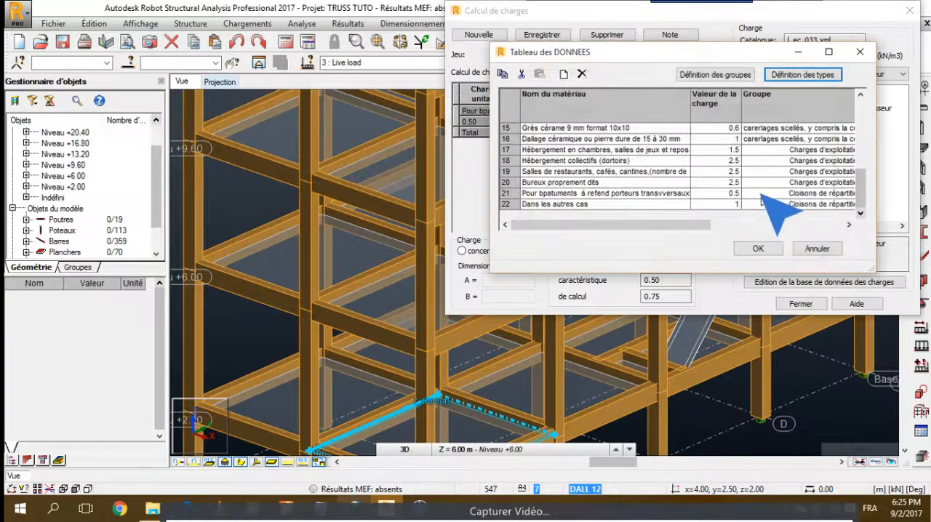
left_click_drag(601, 225, 567, 225)
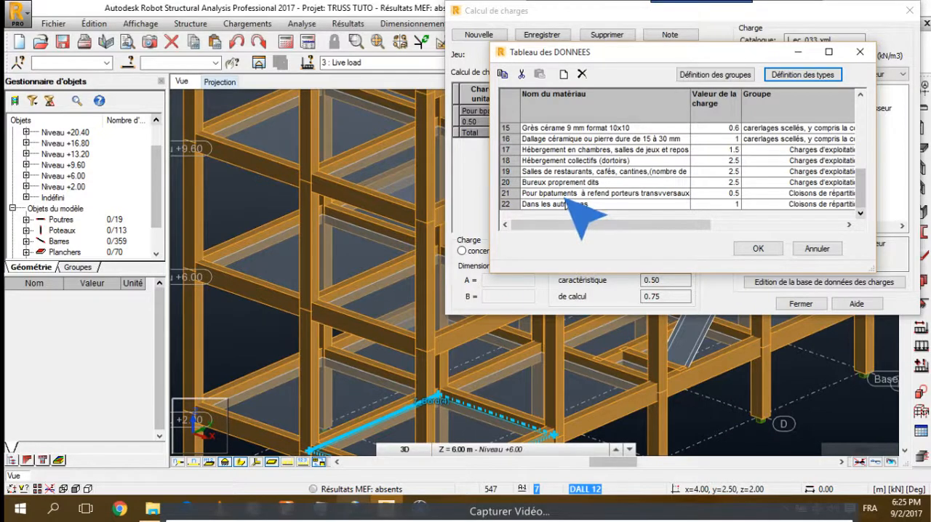
left_click(756, 248)
Check the materials listed under the load type Revetements de Planchers/ Cm d'épaisseur
left_click(816, 74)
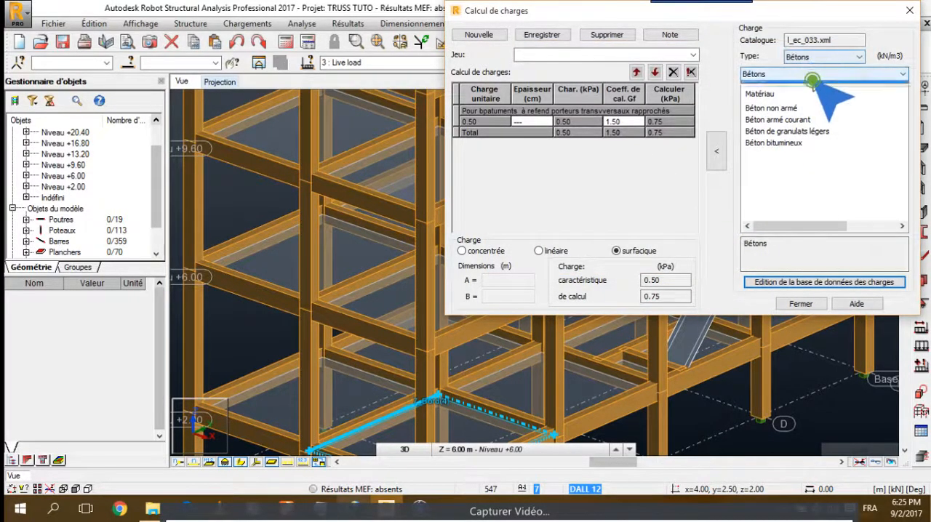
left_click(817, 57)
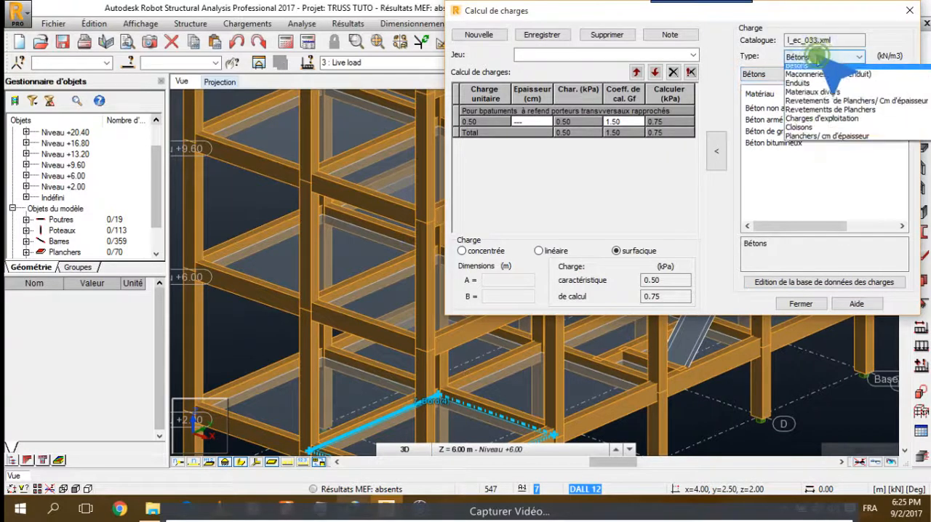
left_click(824, 101)
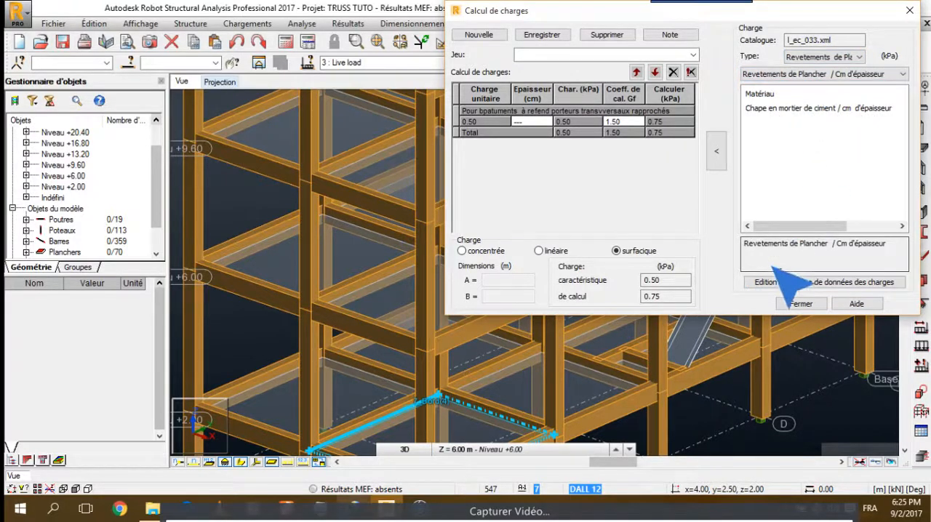
left_click(825, 58)
left_click(821, 73)
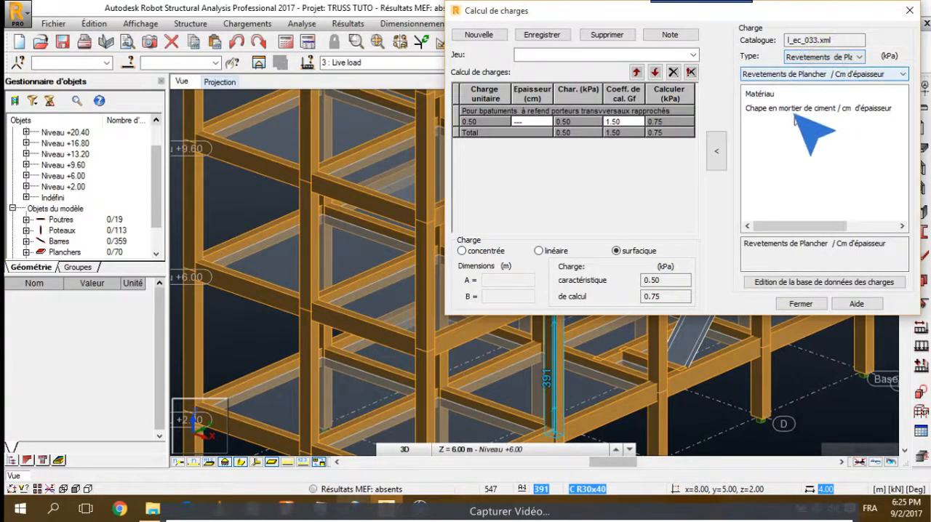
Add the floor covering Carremage scellé y compris la couche de béton de pose de 2 cm to the load database, with value 0.6 and coefficient 1.35
left_click(781, 282)
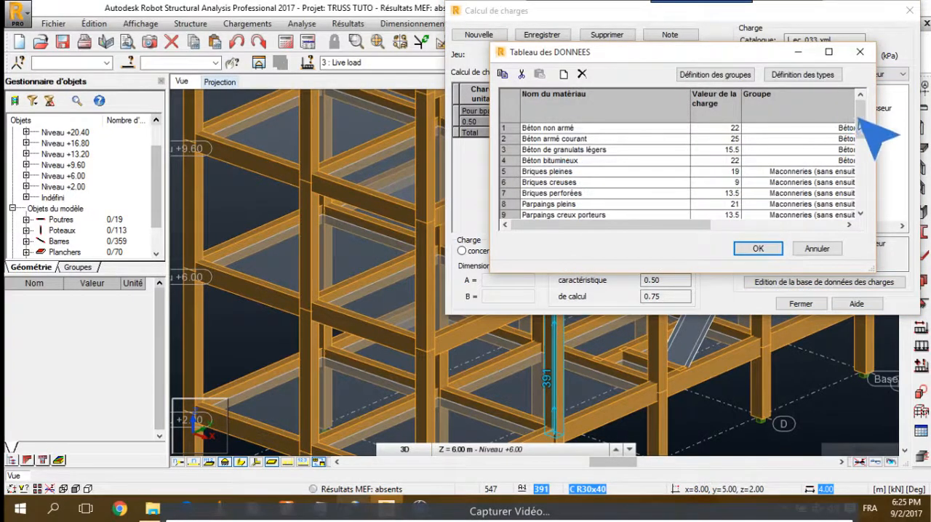
left_click_drag(858, 118, 700, 182)
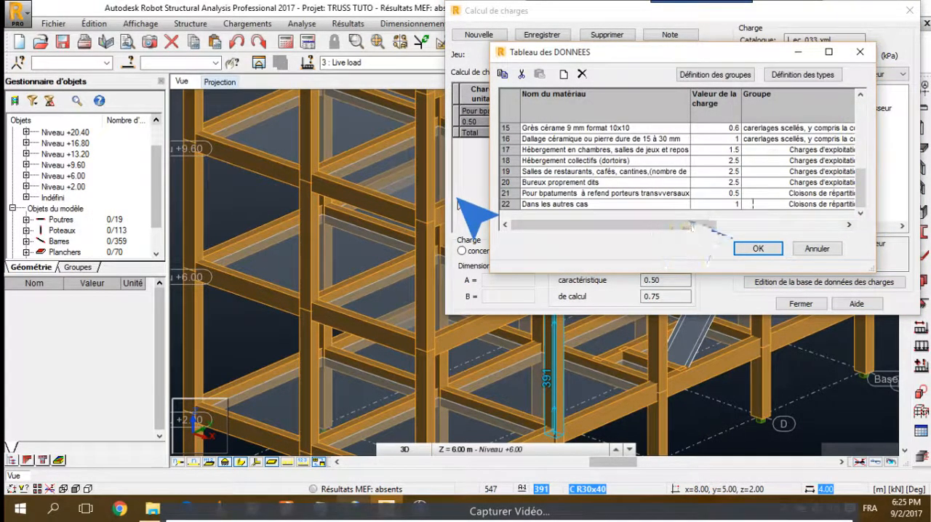
left_click_drag(690, 224, 738, 248)
left_click(756, 250)
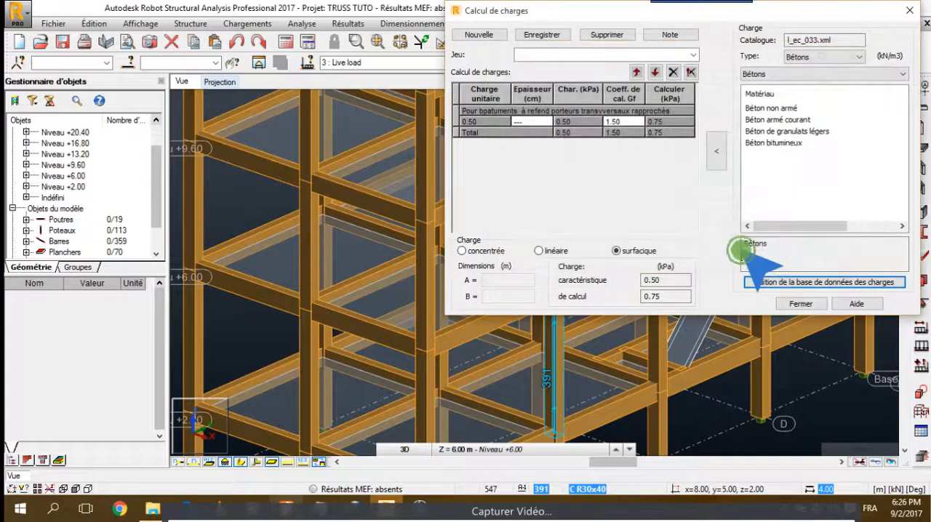
Add the Carremage scellé covering with its 2 cm concrete bed, from type Revetements de Planchers/ Cm d'épaisseur, to the load calculation
left_click(800, 74)
left_click(824, 57)
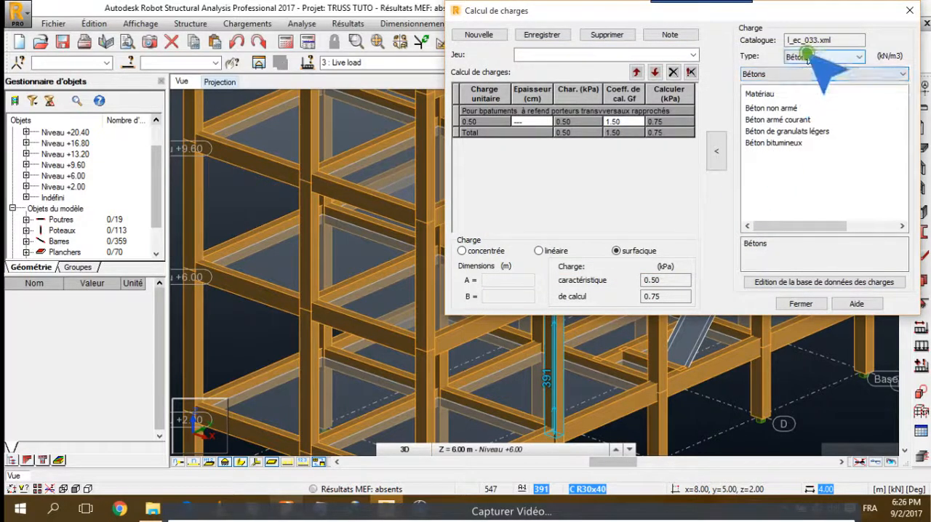
left_click(824, 57)
left_click(805, 104)
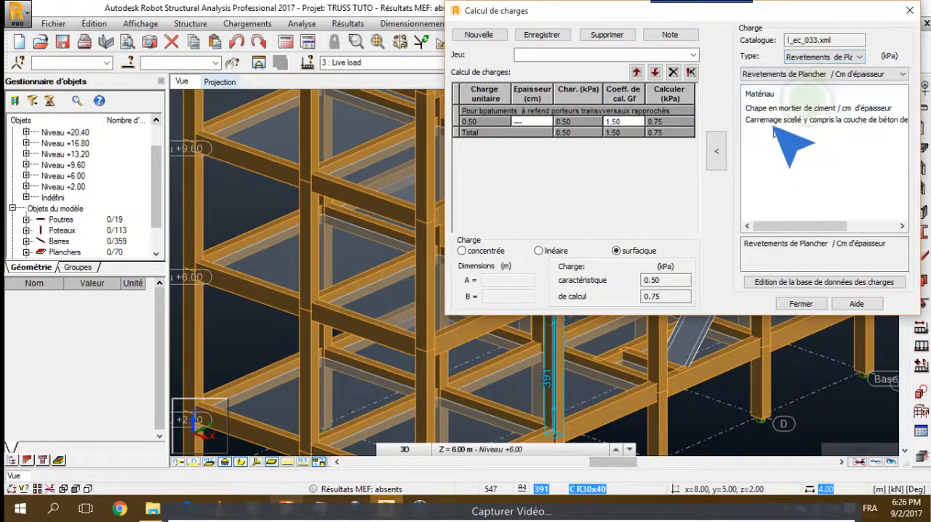
left_click(771, 119)
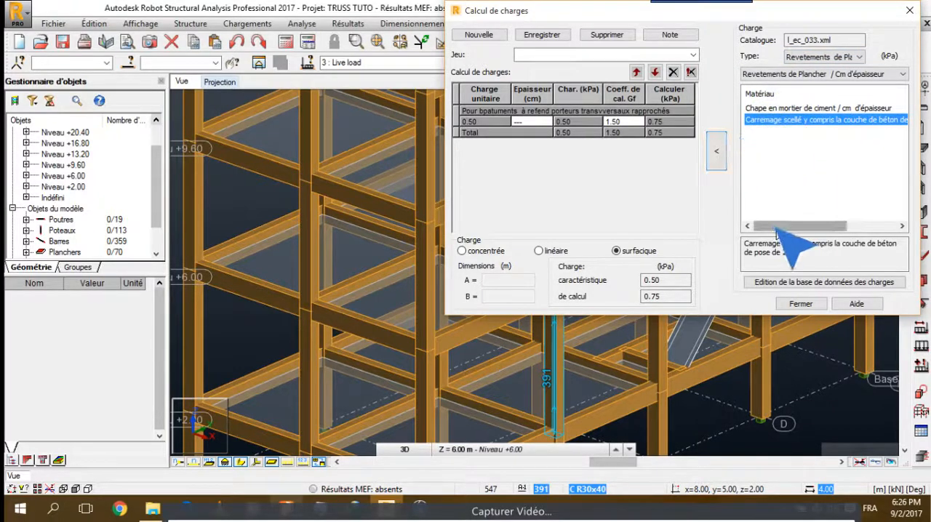
left_click_drag(772, 227, 739, 203)
left_click(713, 154)
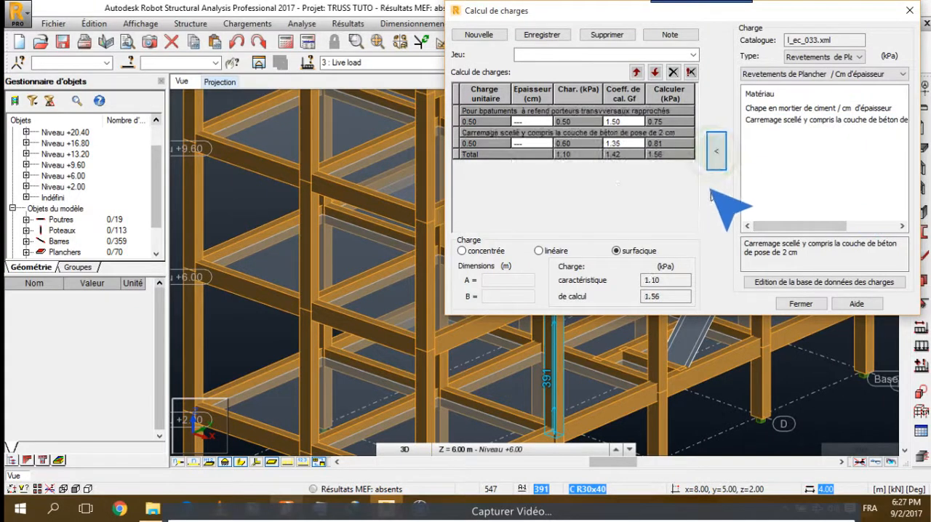